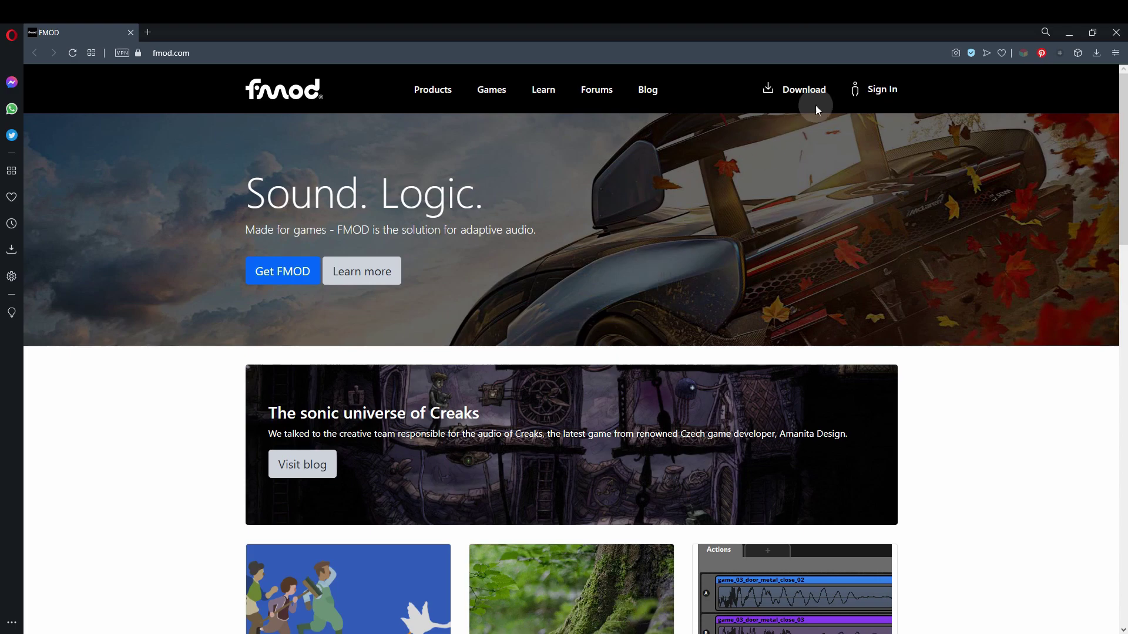
- On the FMOD download page, find the Windows 4.26 row of FMOD for UE4 version 2.01.08
click(812, 89)
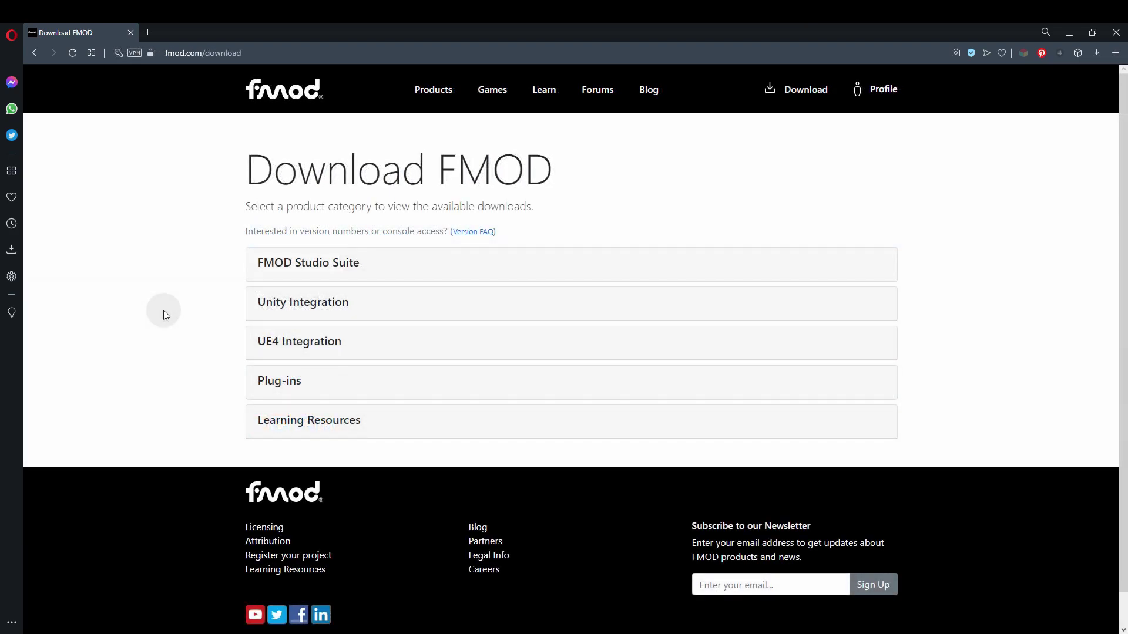
click(327, 262)
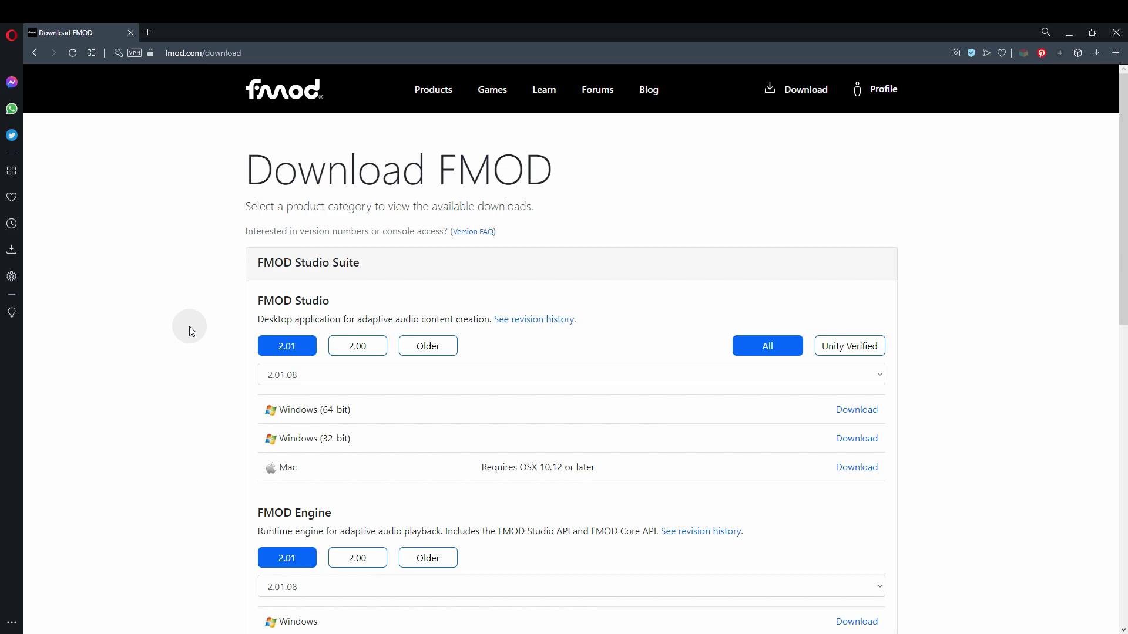
scroll(190, 328, down, 3)
scroll(190, 328, down, 1)
scroll(189, 328, down, 2)
scroll(190, 330, down, 1)
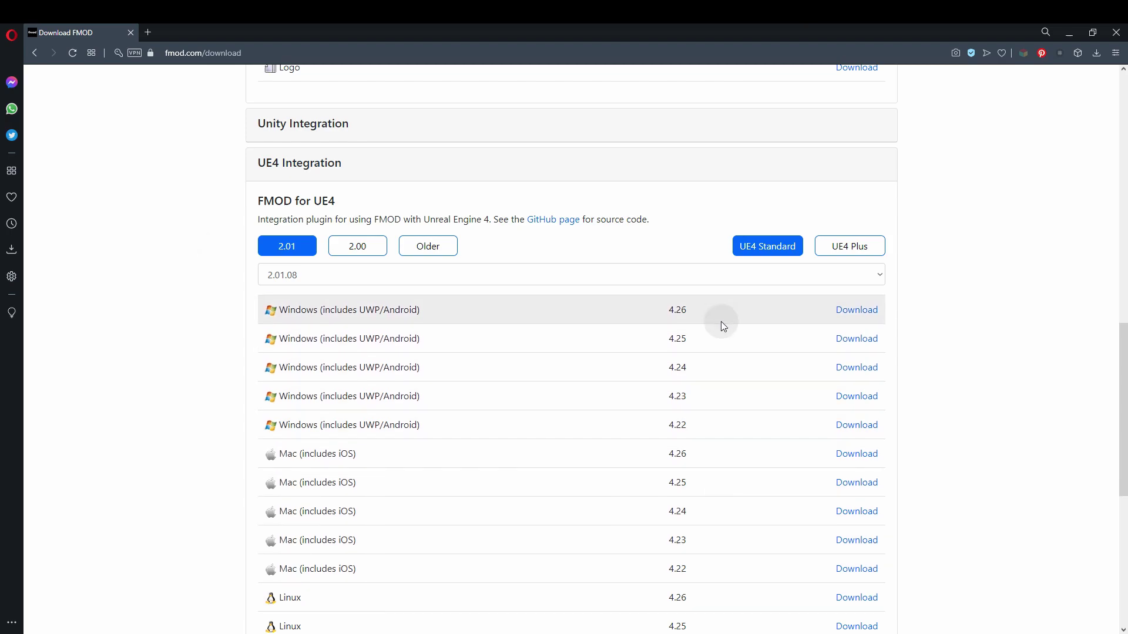
drag(721, 322, 613, 305)
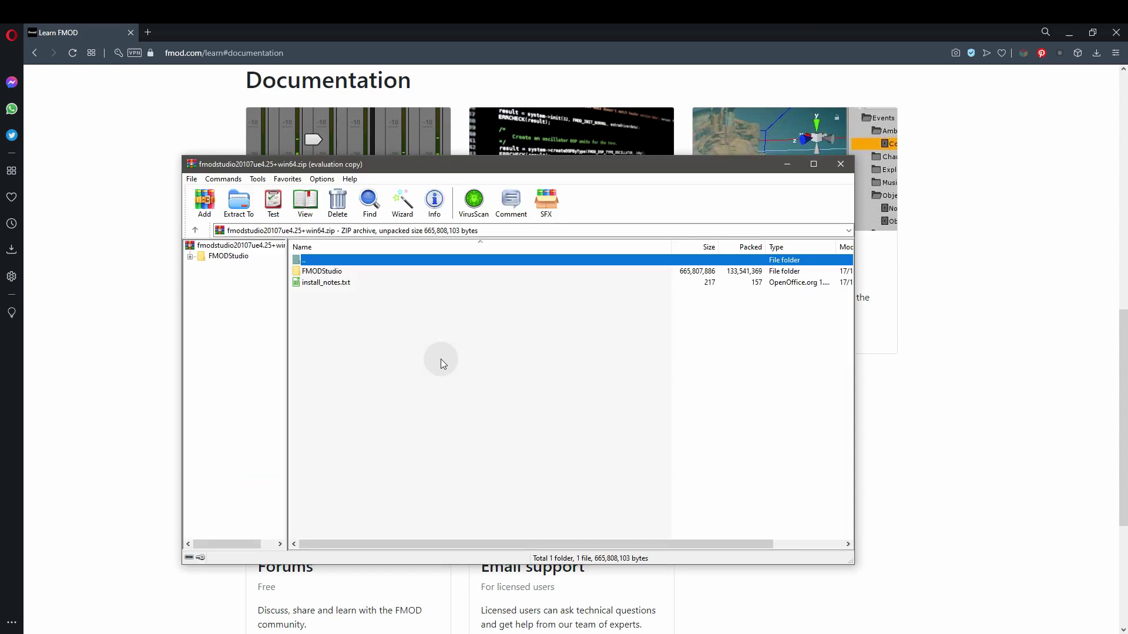
- Select the FMODStudio plugin folder in the WinRAR archive for extraction
click(329, 272)
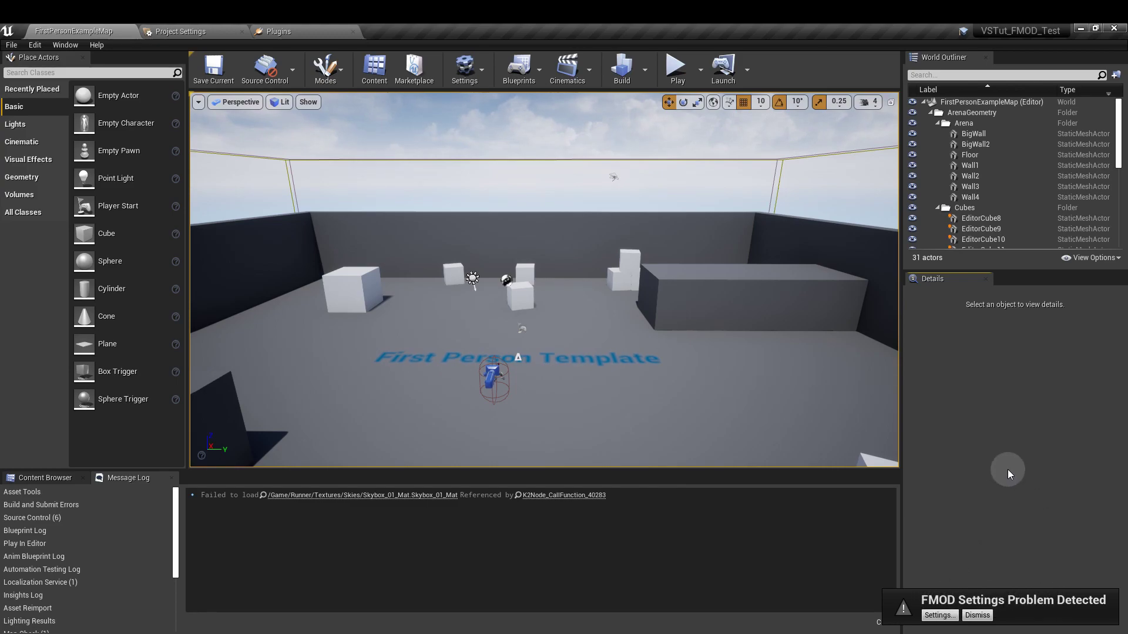
- Run Help > Validate FMOD and acknowledge the empty-project message
click(97, 44)
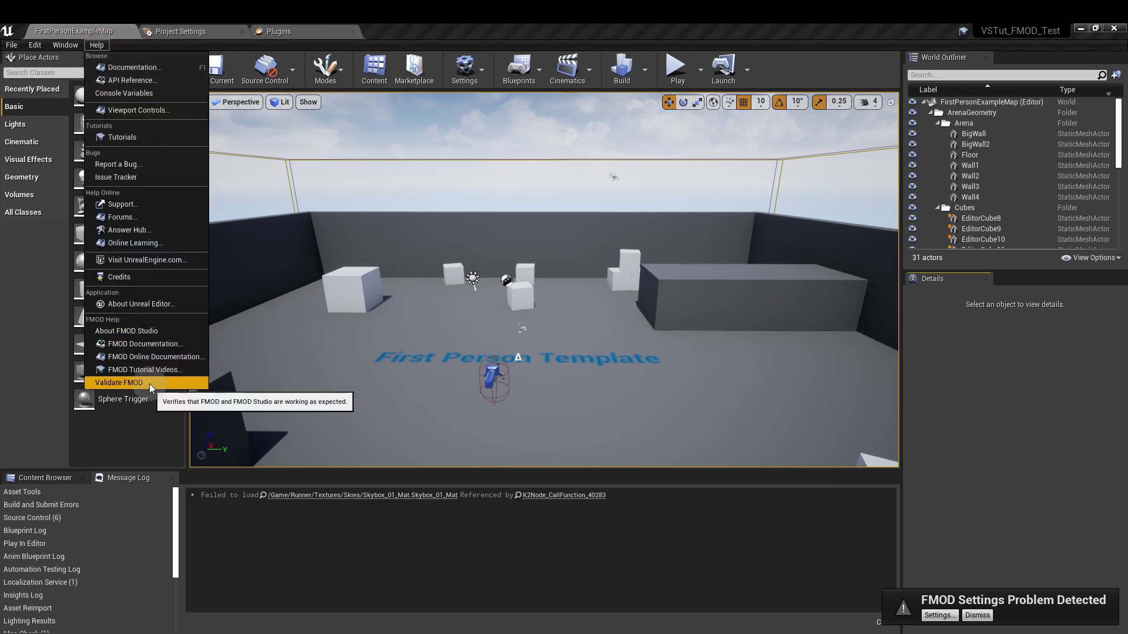
click(132, 382)
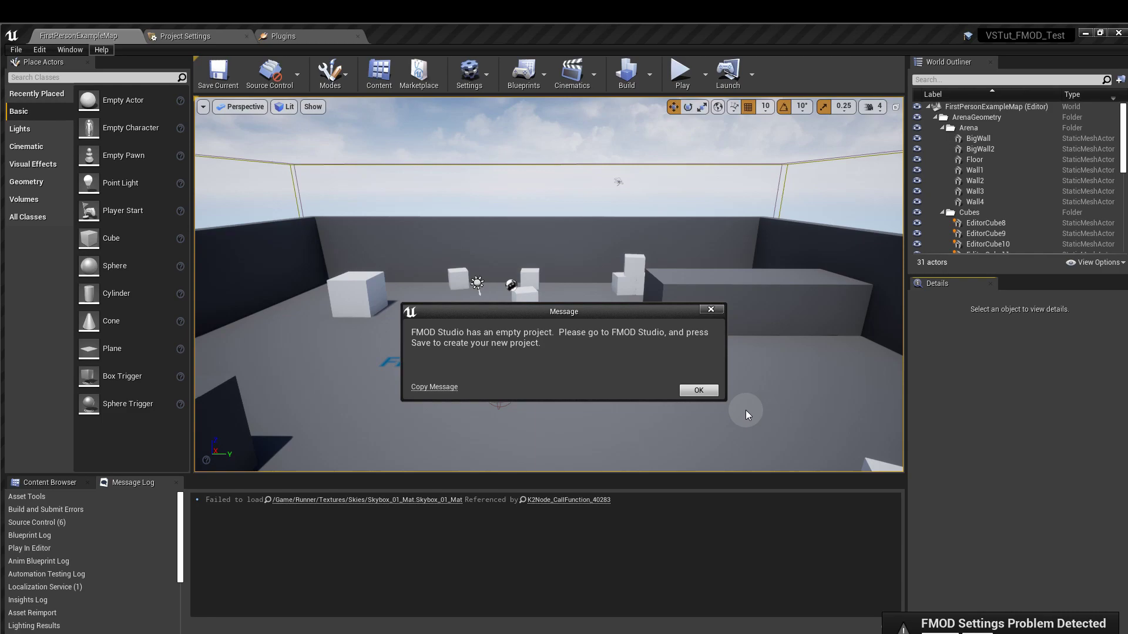
click(697, 390)
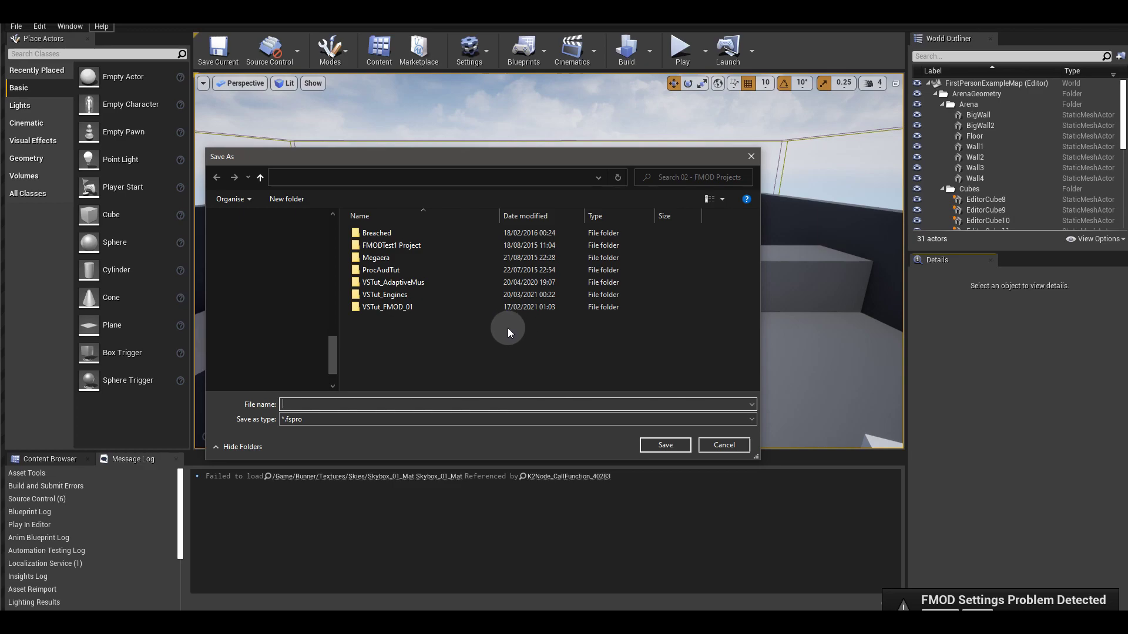
text(test)
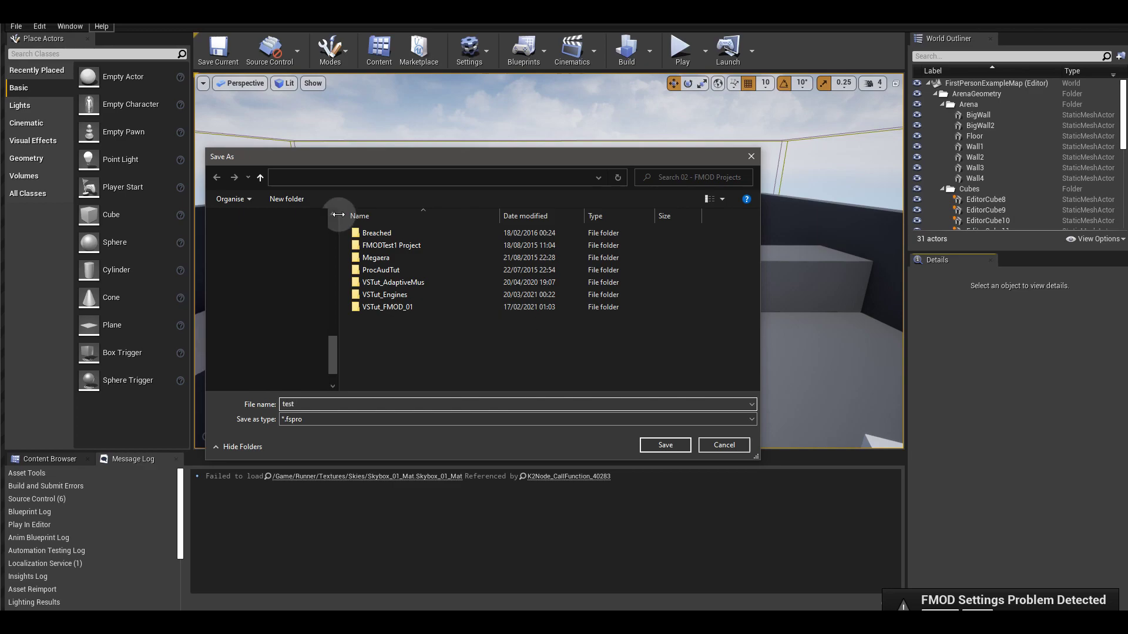
- Save the FMOD Studio project as 'test' inside a new TEST folder
click(299, 198)
text(TEST)
key(Return)
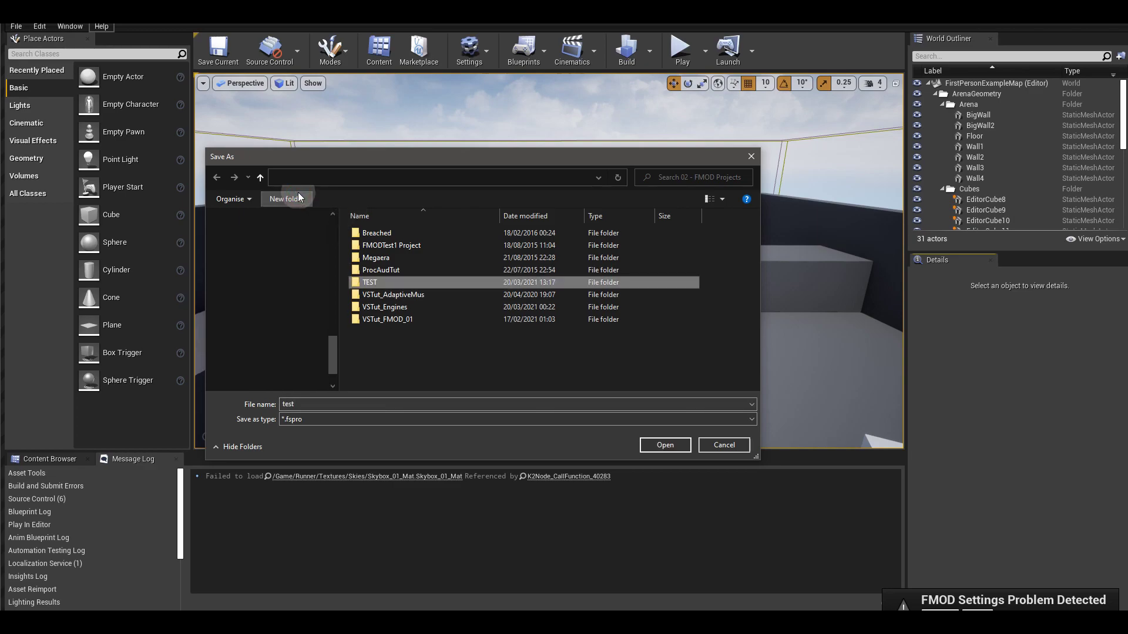
key(Return)
click(666, 445)
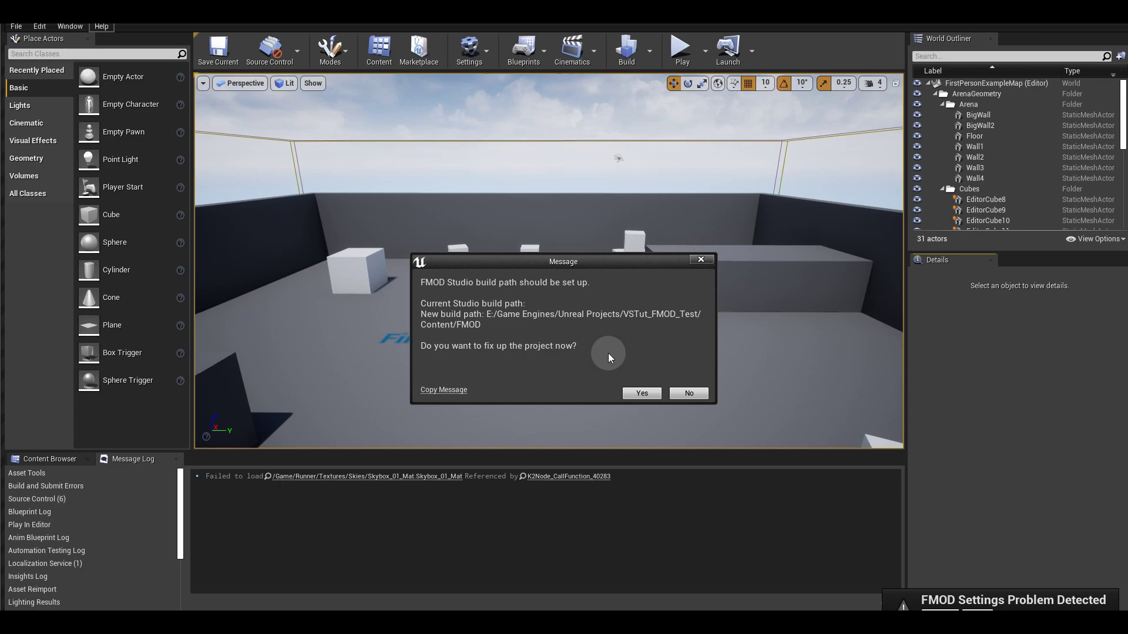
- Accept the build path fix, build FMOD Studio banks, and add FMOD to non-asset directories
click(637, 397)
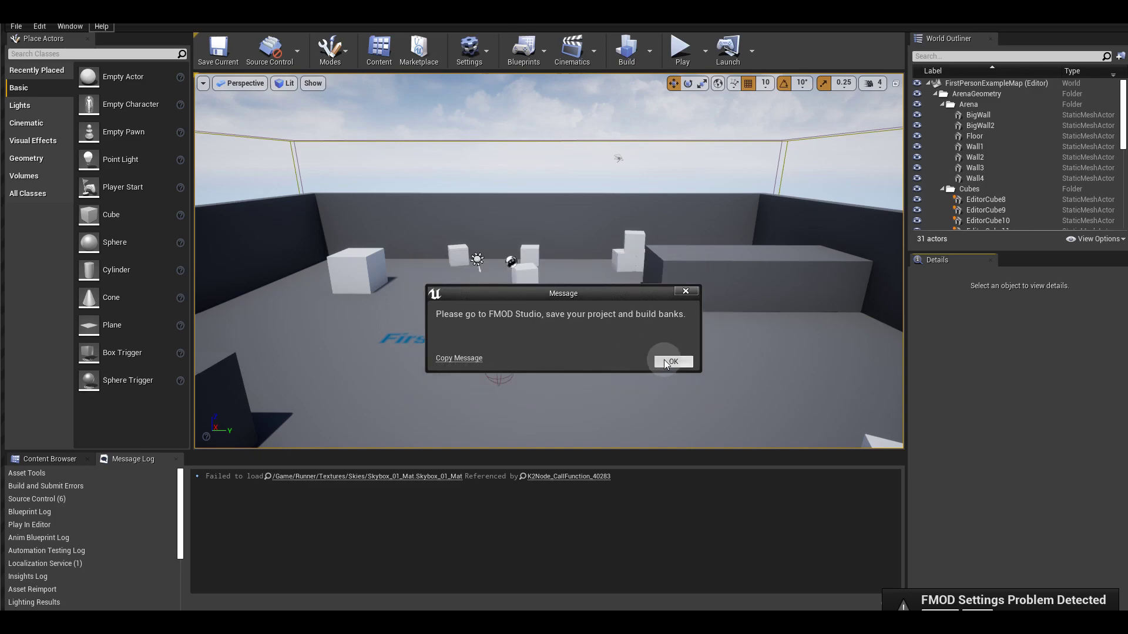
click(667, 364)
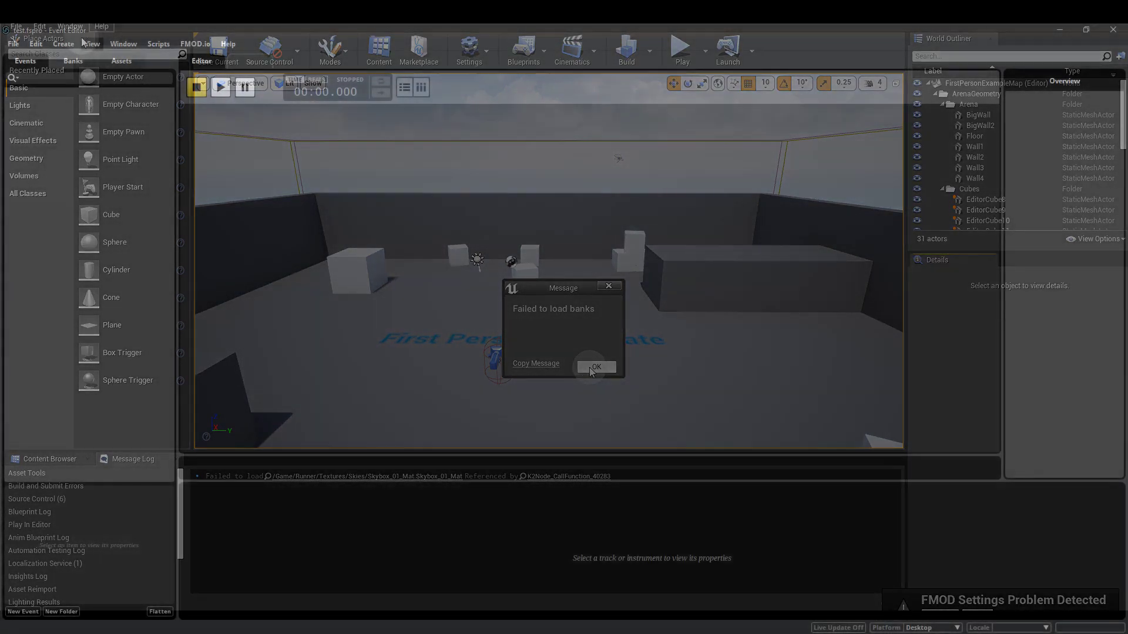
click(13, 43)
click(23, 112)
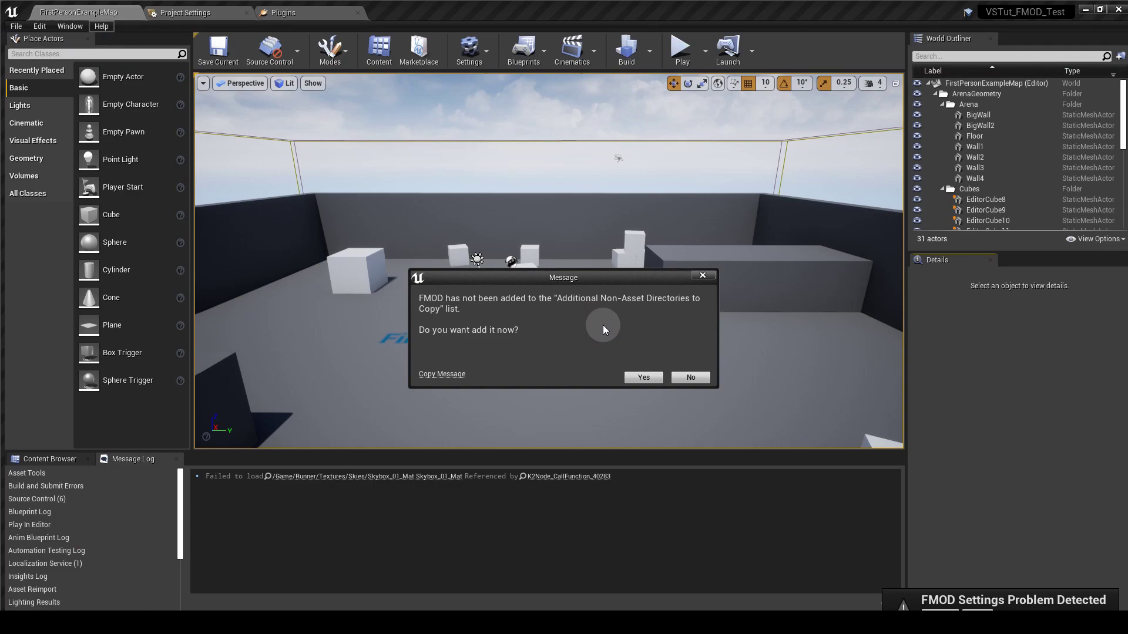
click(645, 376)
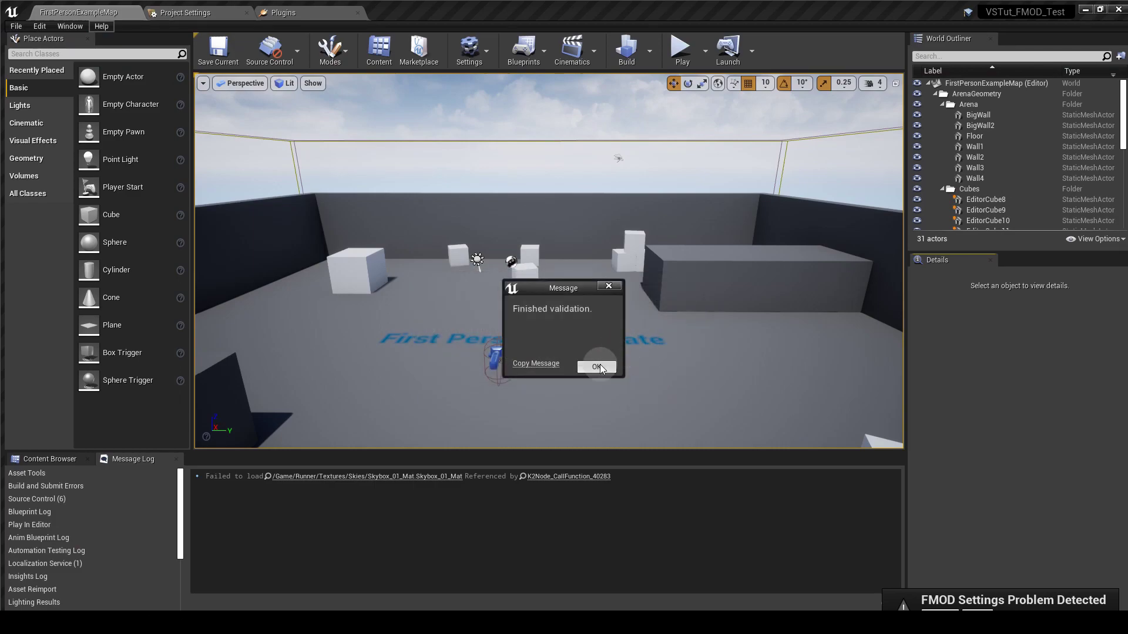
click(599, 367)
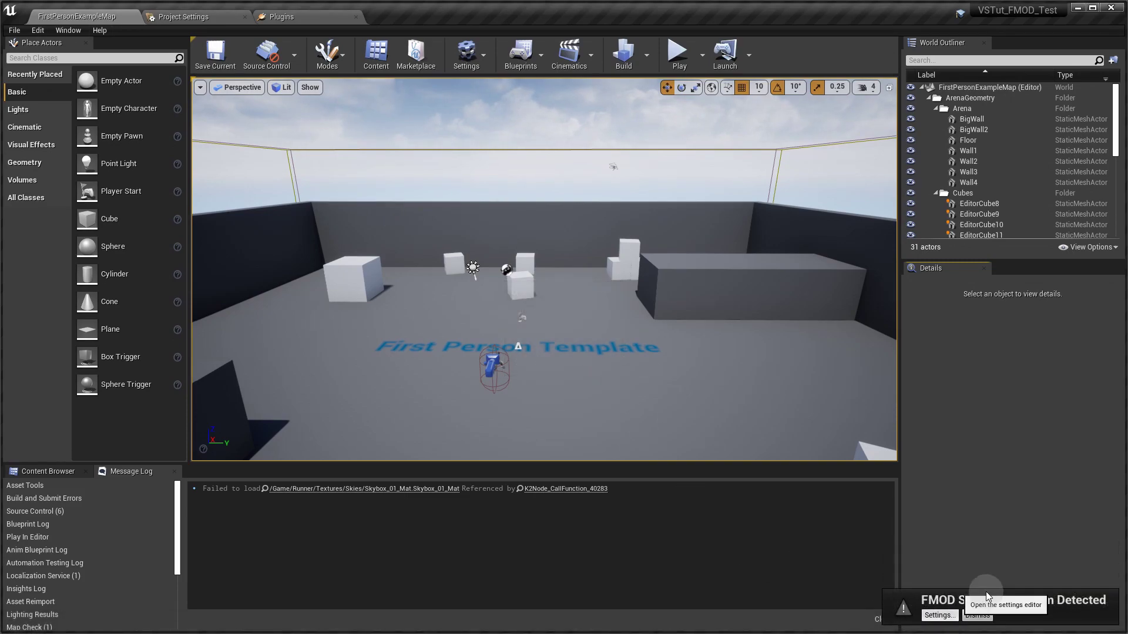
- Review the Plugins - FMOD Studio settings, then rerun Help > Validate FMOD
click(936, 616)
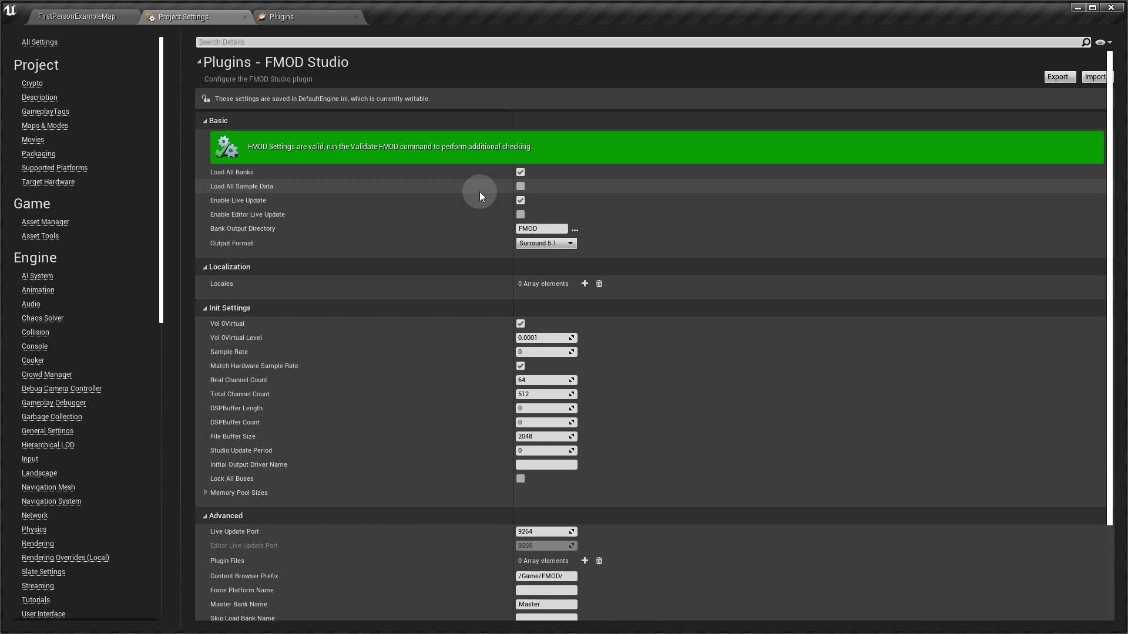
scroll(699, 325, down, 3)
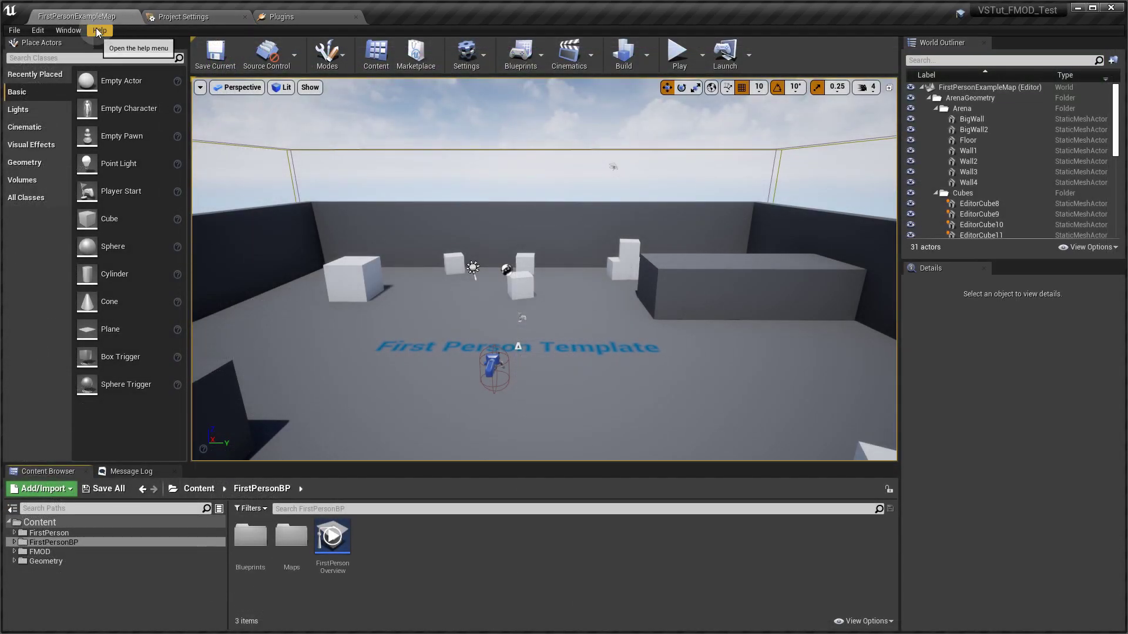
click(98, 30)
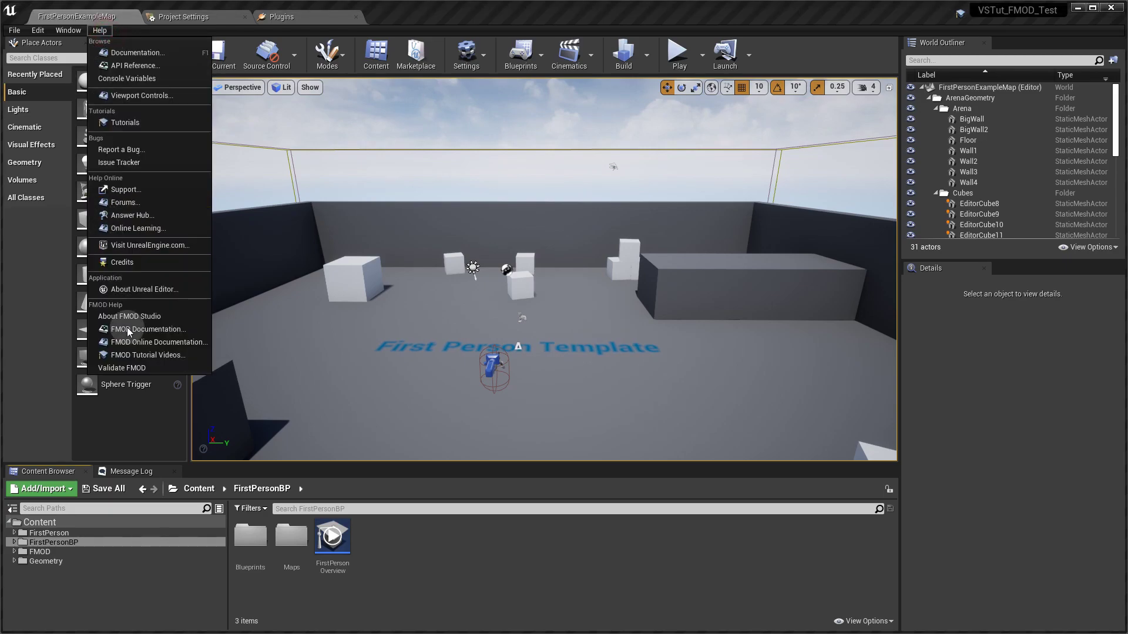
click(124, 369)
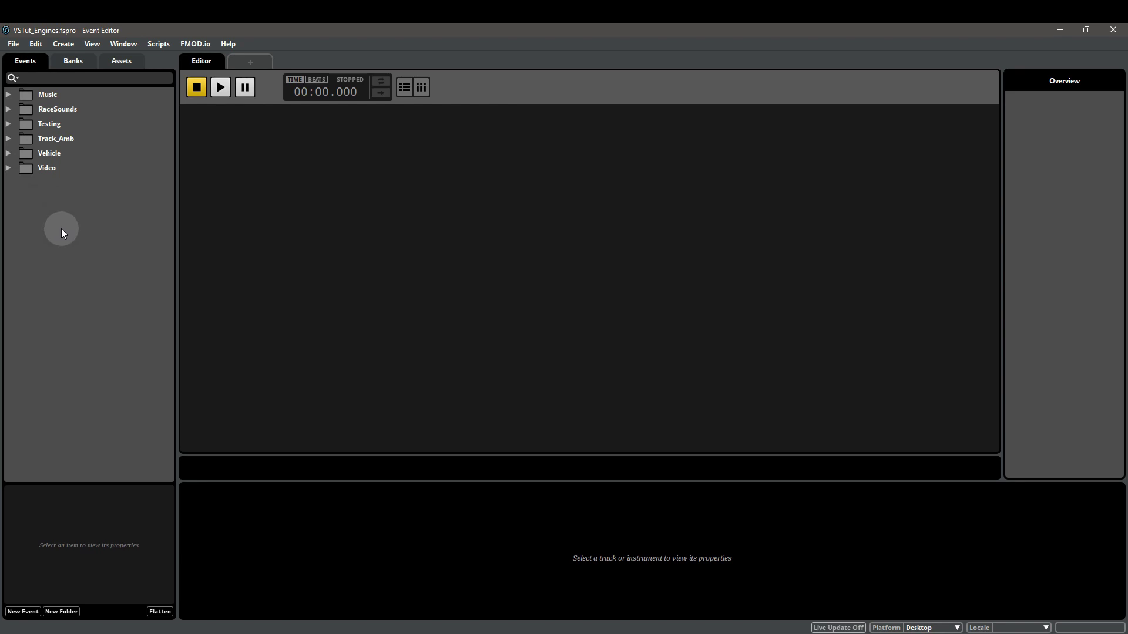
- Expand the Video and Vehicle folders and browse the Air, Engine and EngineReverse events
click(9, 168)
click(10, 138)
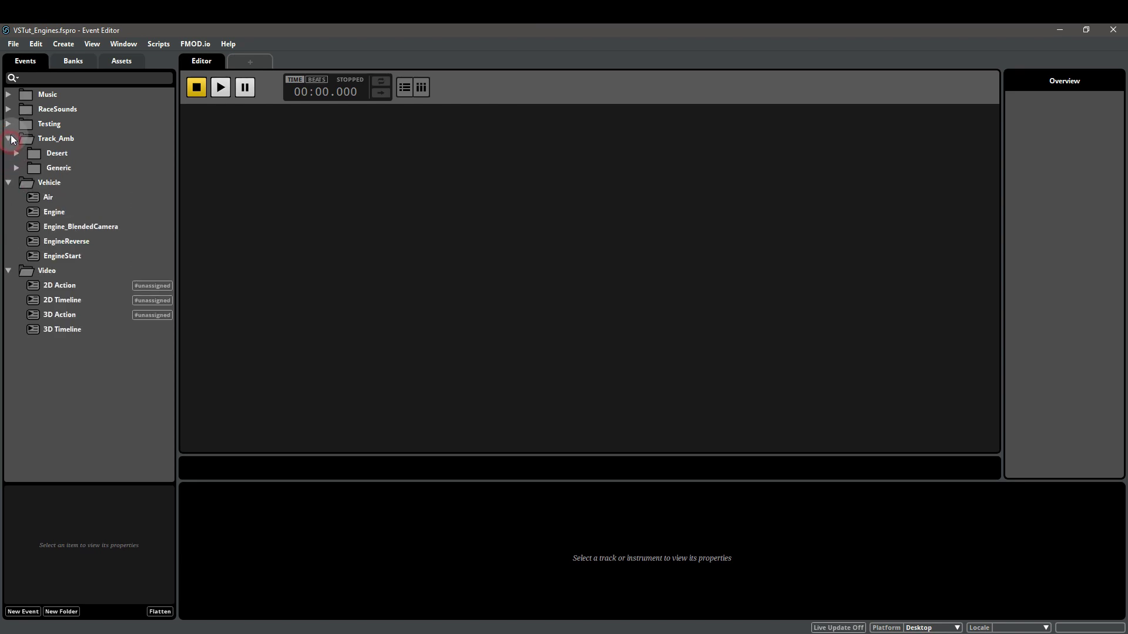
click(67, 210)
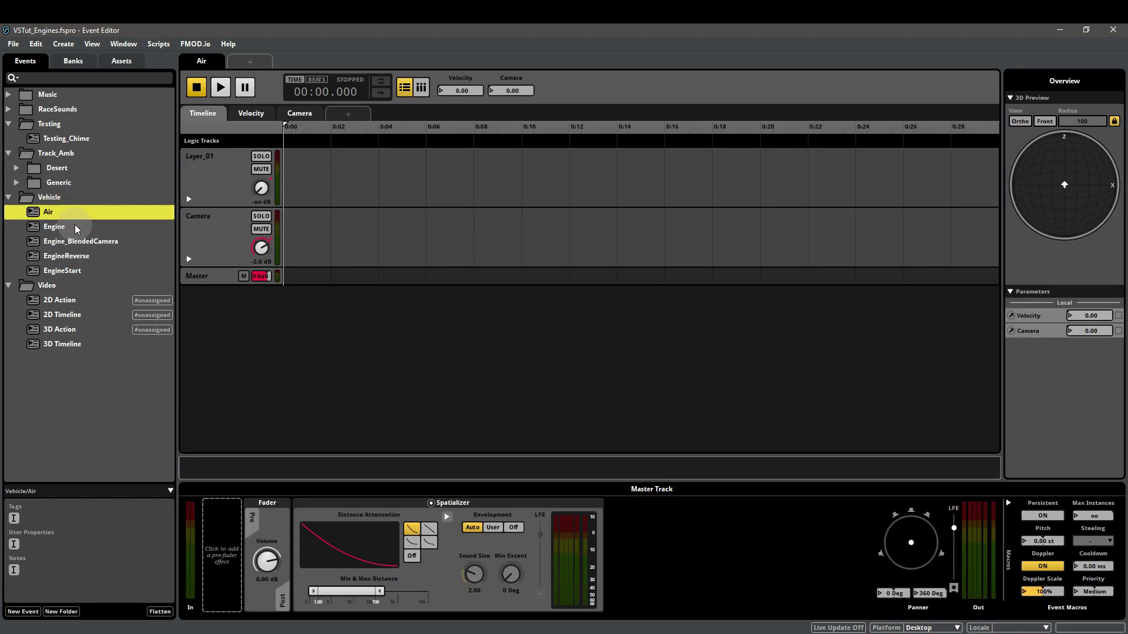
click(75, 228)
click(73, 256)
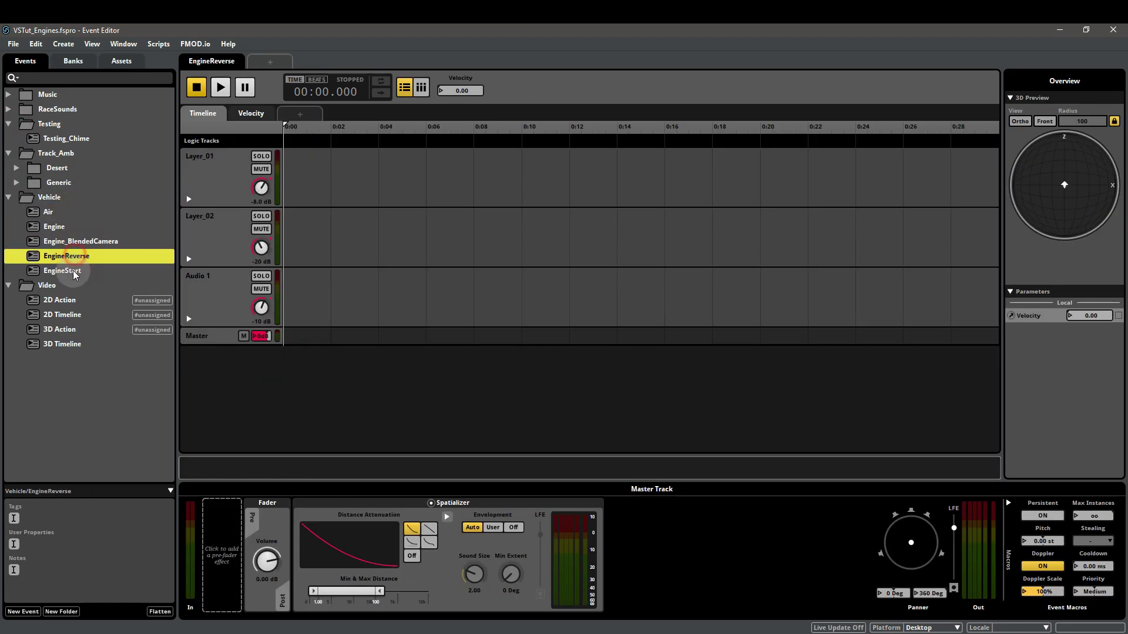
- Expand Generic, browse Crowd_01, Crowd_Barks and 2D Action, then show the New Event types
click(16, 182)
click(79, 198)
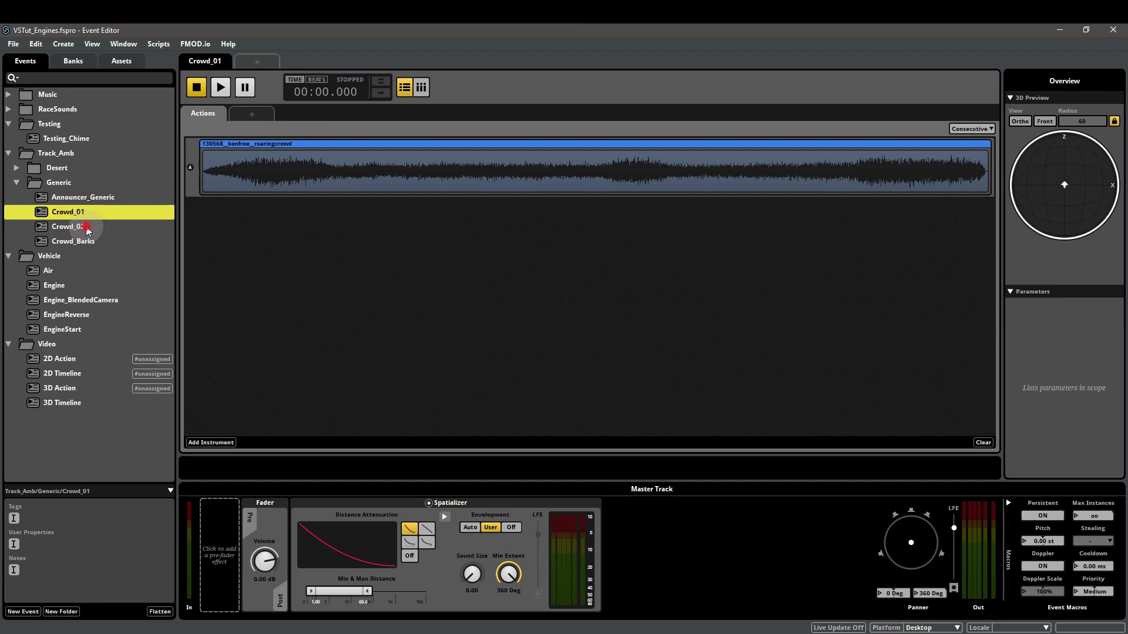
click(86, 227)
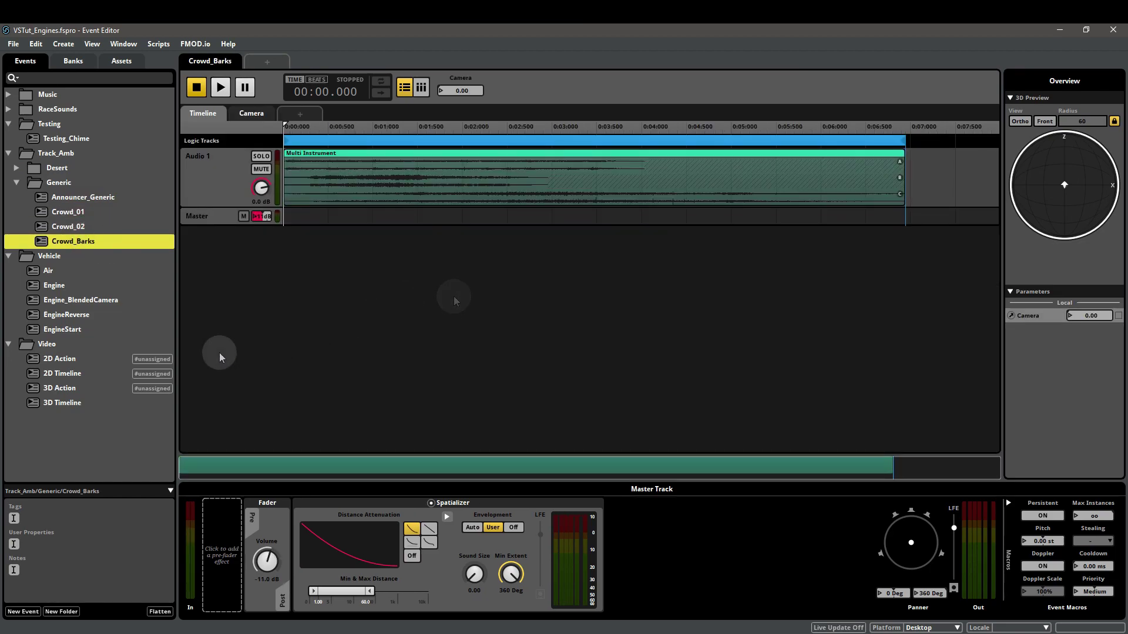
click(103, 357)
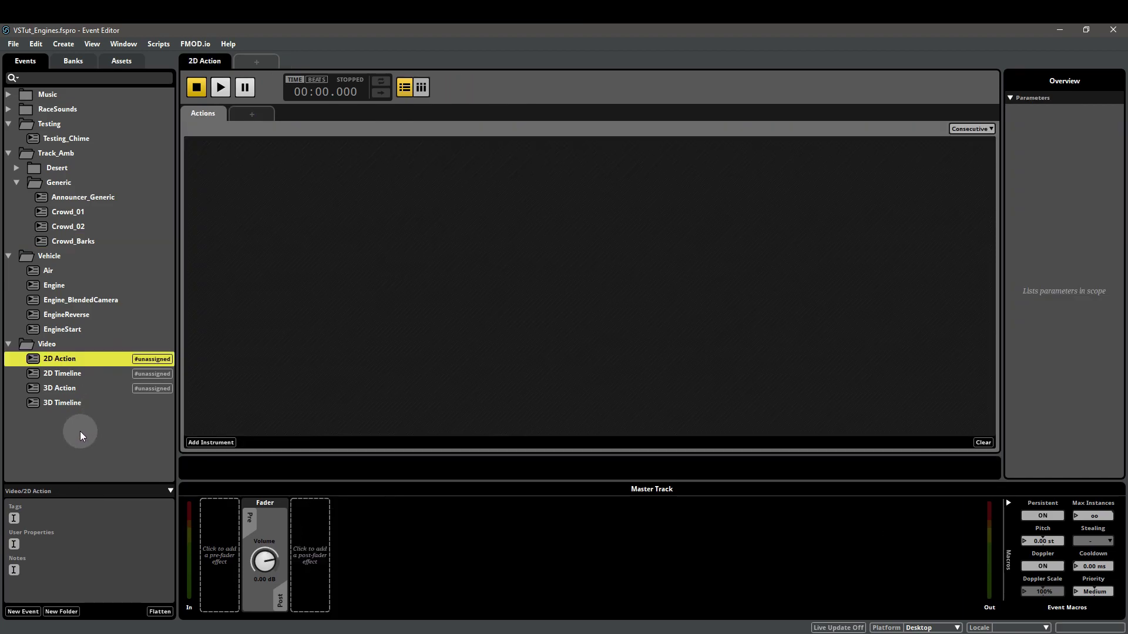
right_click(79, 430)
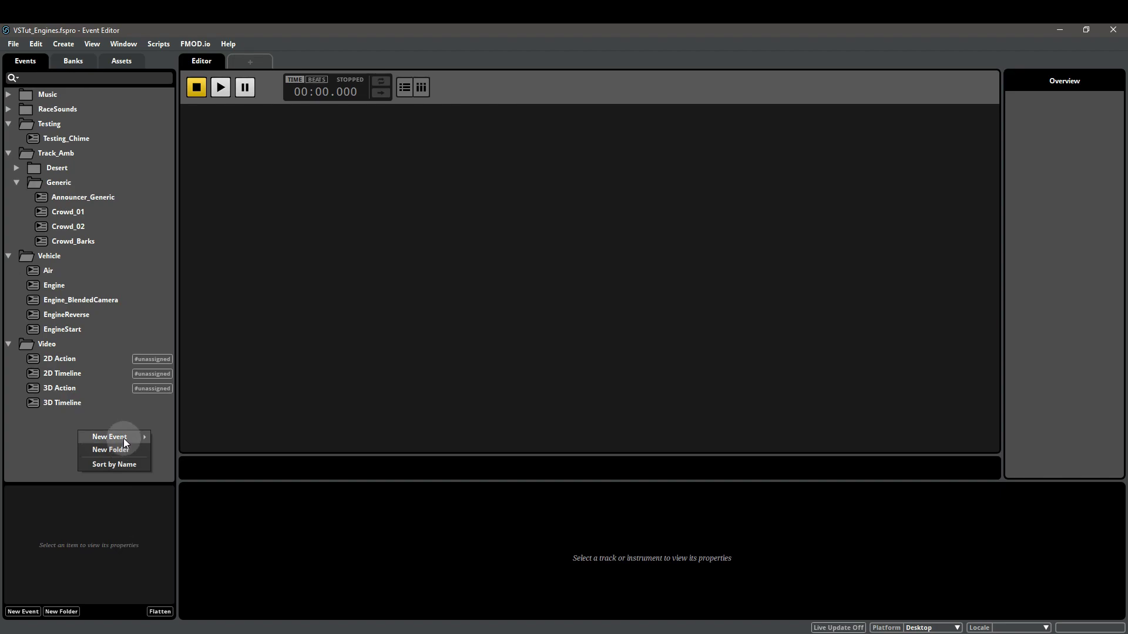
mouse_move(111, 437)
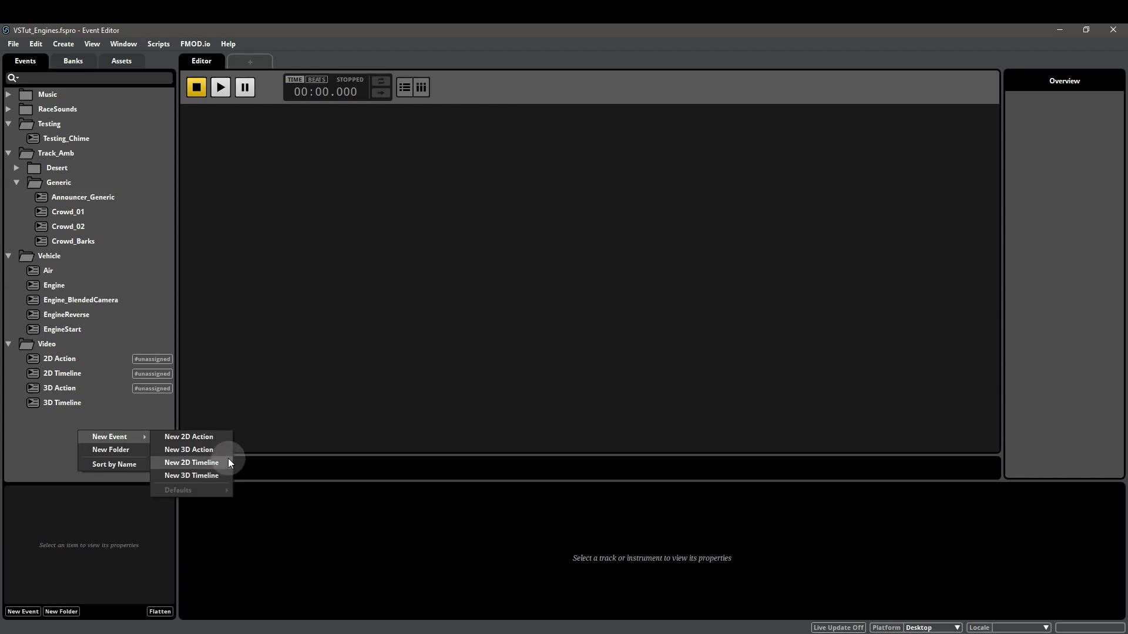
- Dismiss the new-event menu and bring up 3D Timeline's spatializer settings
click(401, 393)
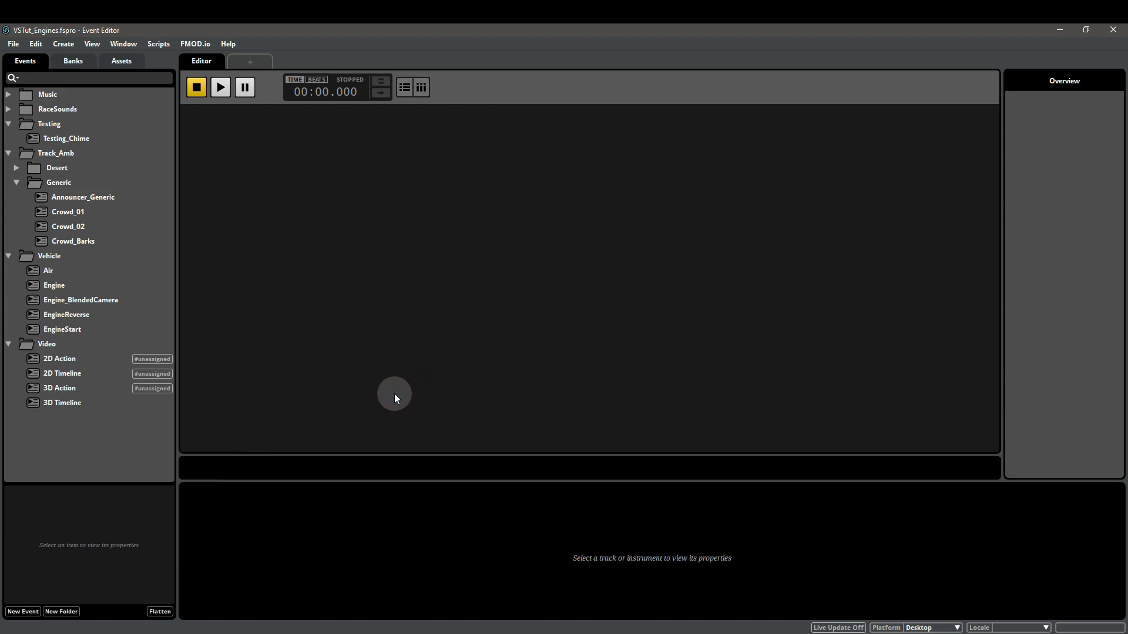
click(111, 407)
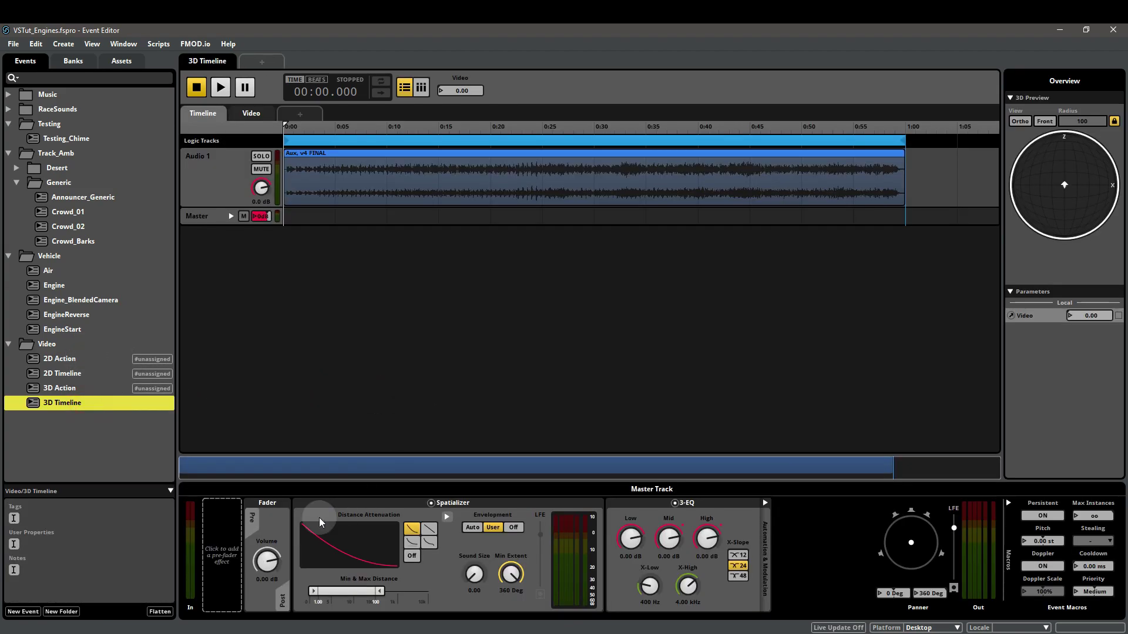
click(494, 513)
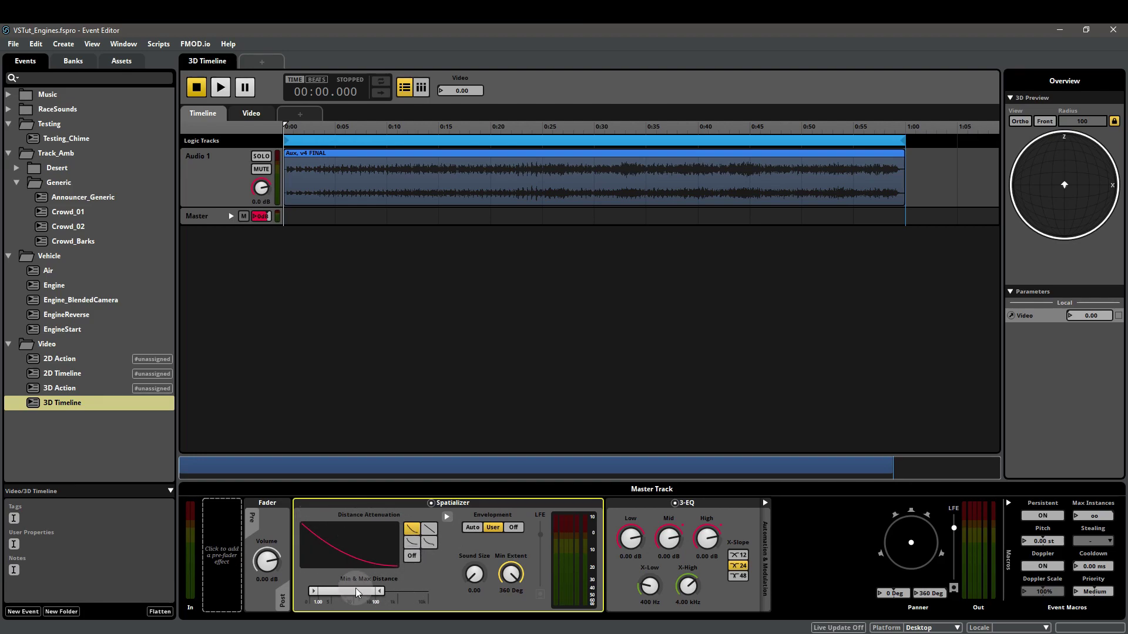
- Try linear distance rolloff, revert to logarithmic, and open the 2D Action event
click(411, 541)
click(430, 529)
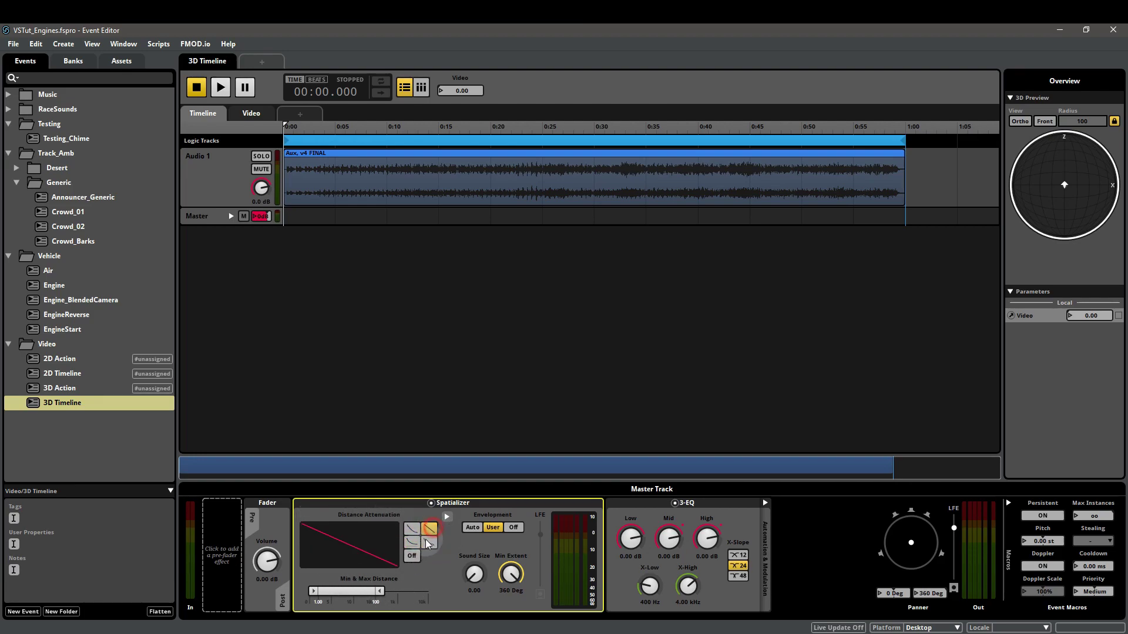
click(411, 529)
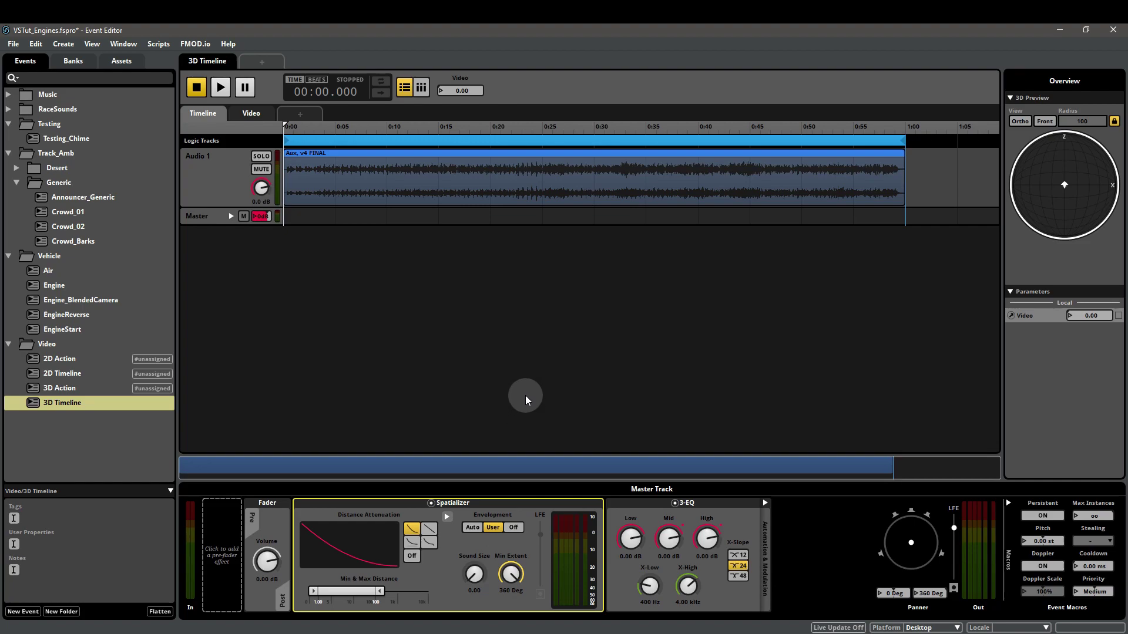
click(89, 362)
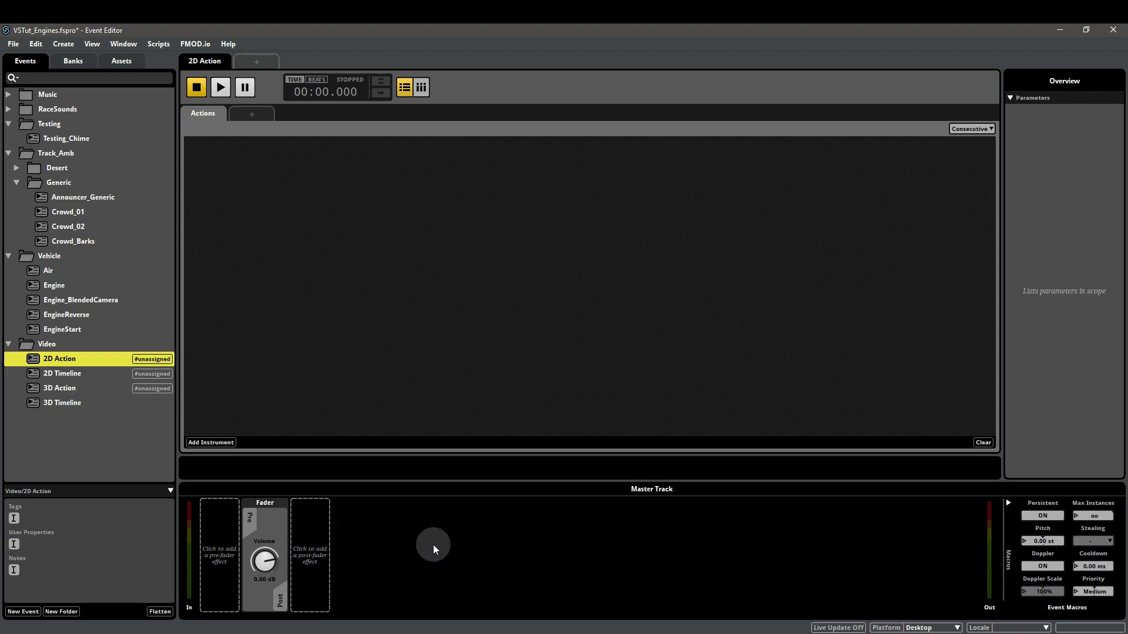
- Add an FMOD Spatializer to 2D Action's master track post-fader, then delete it
right_click(319, 543)
mouse_move(357, 548)
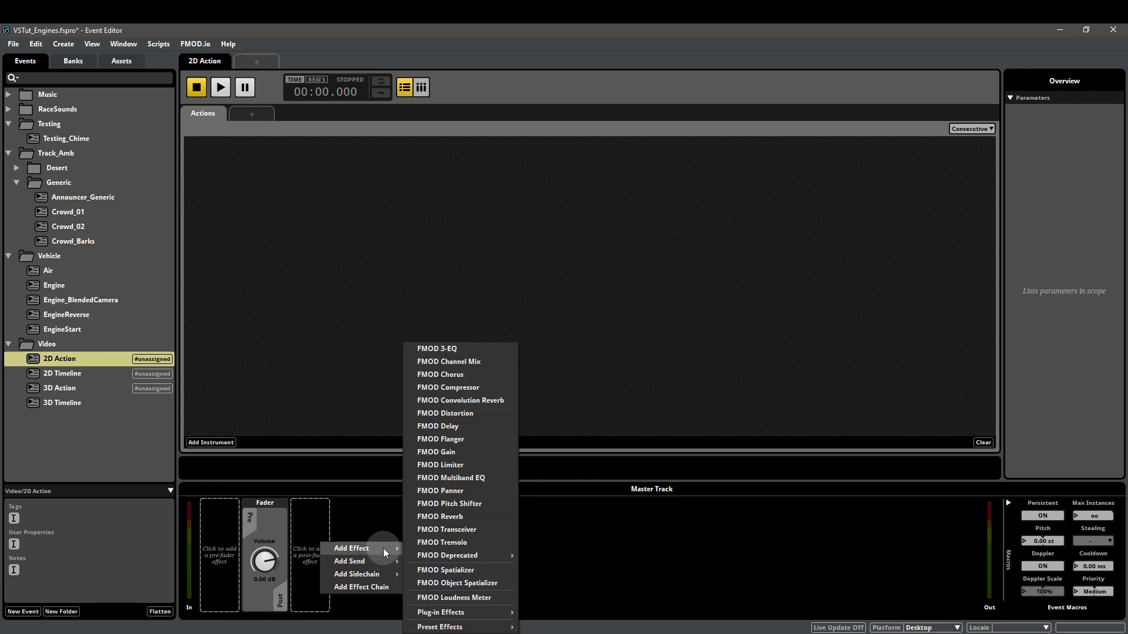
click(443, 571)
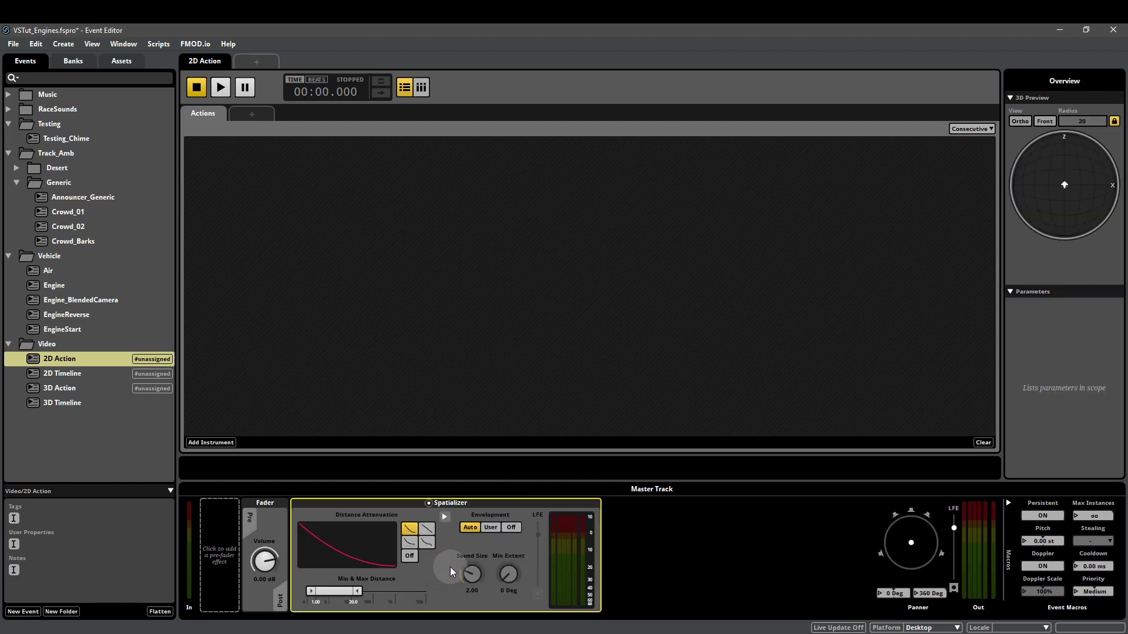
key(Delete)
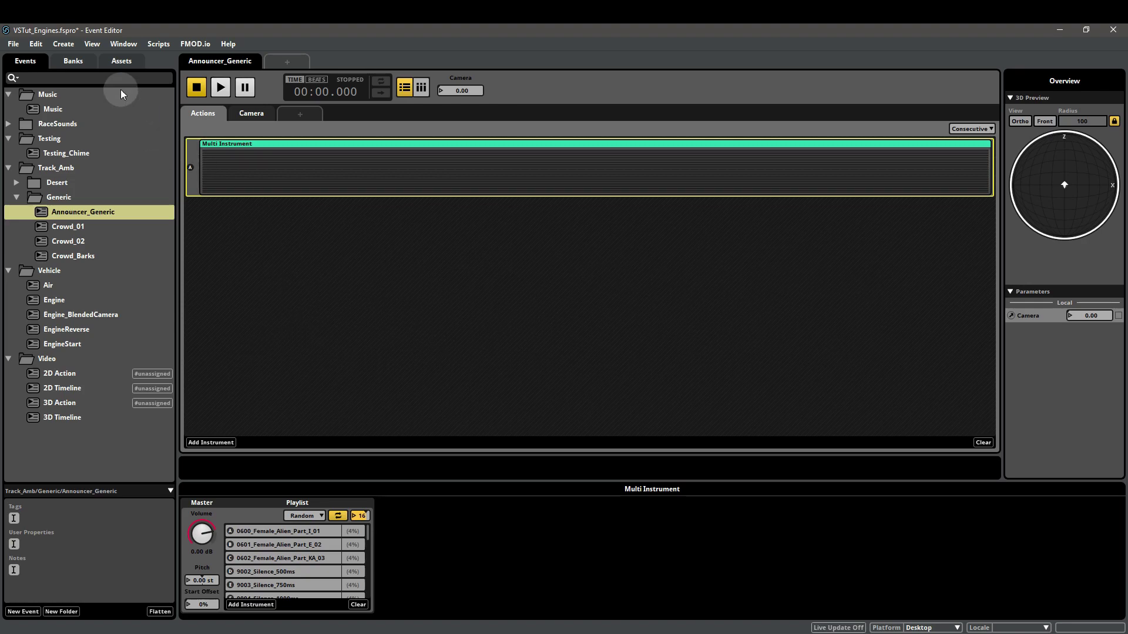
click(122, 63)
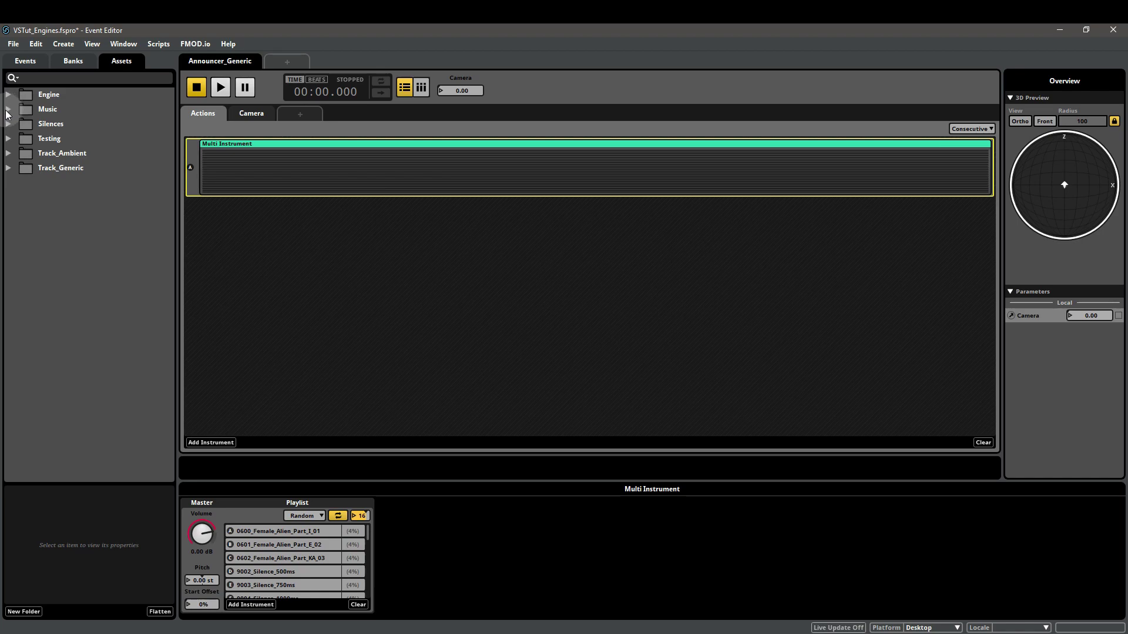
click(10, 156)
click(16, 168)
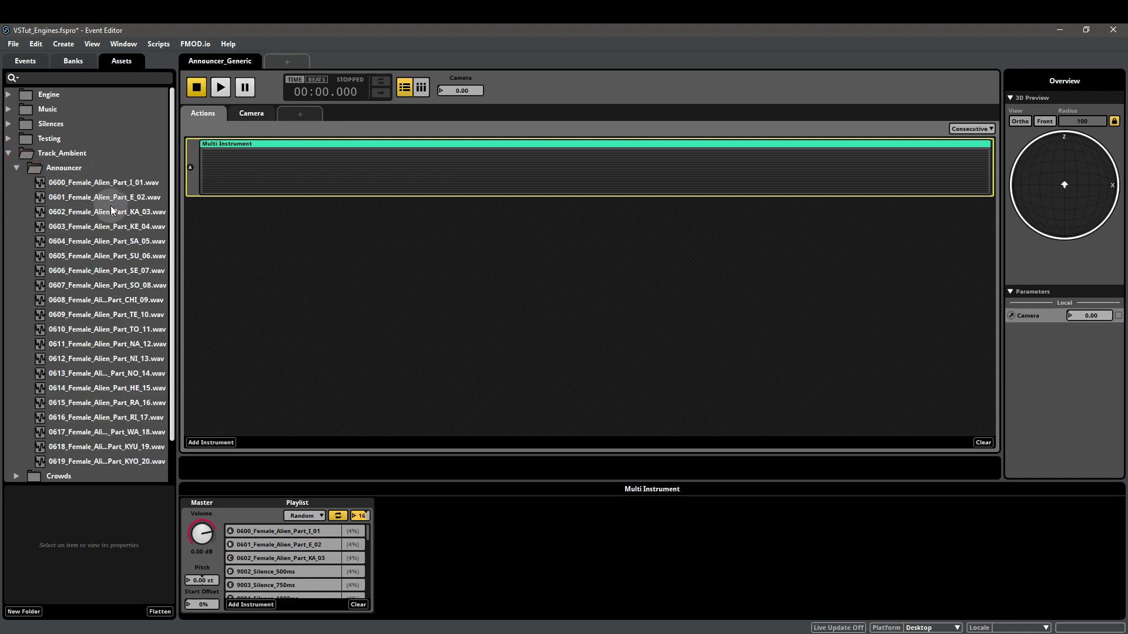
scroll(112, 174, down, 1)
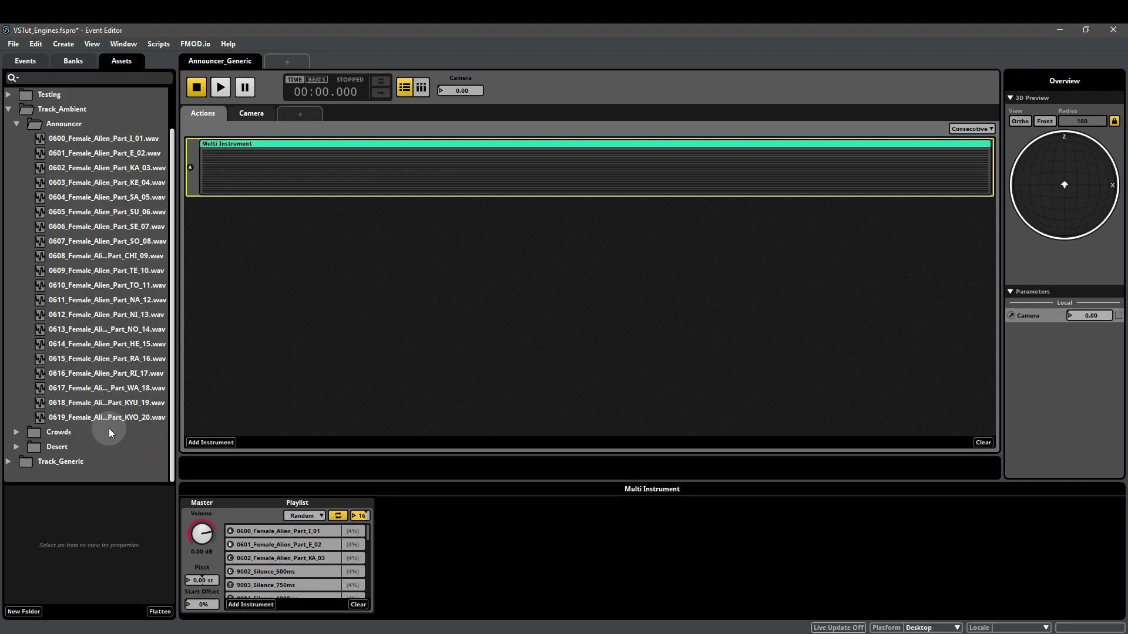
mouse_move(117, 240)
mouse_down()
mouse_move(327, 560)
mouse_move(306, 542)
mouse_up()
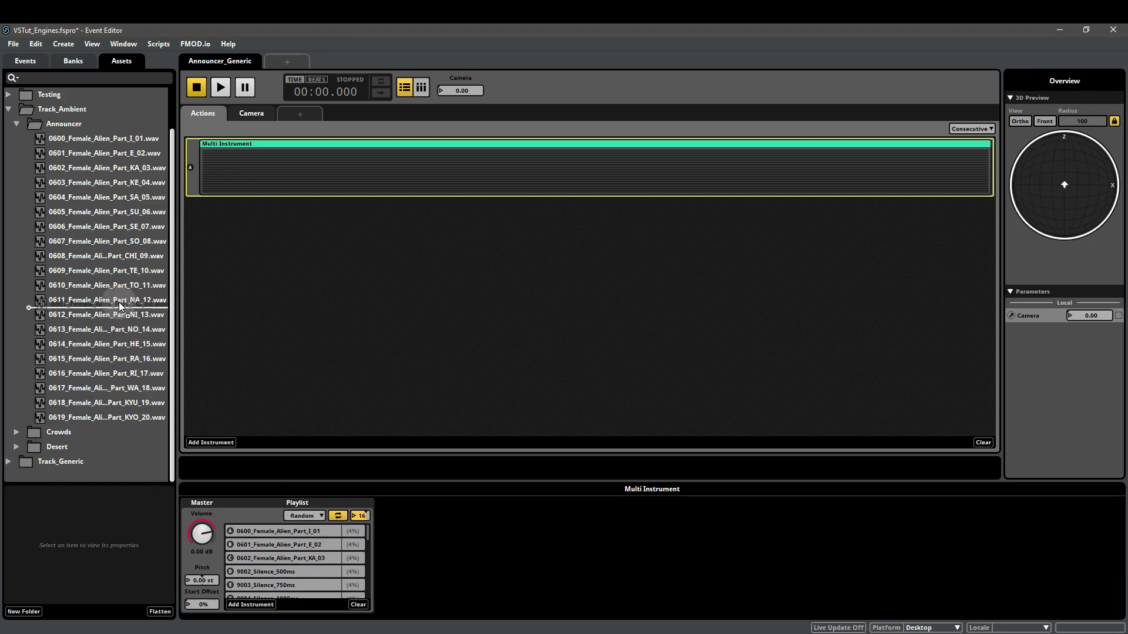
click(409, 384)
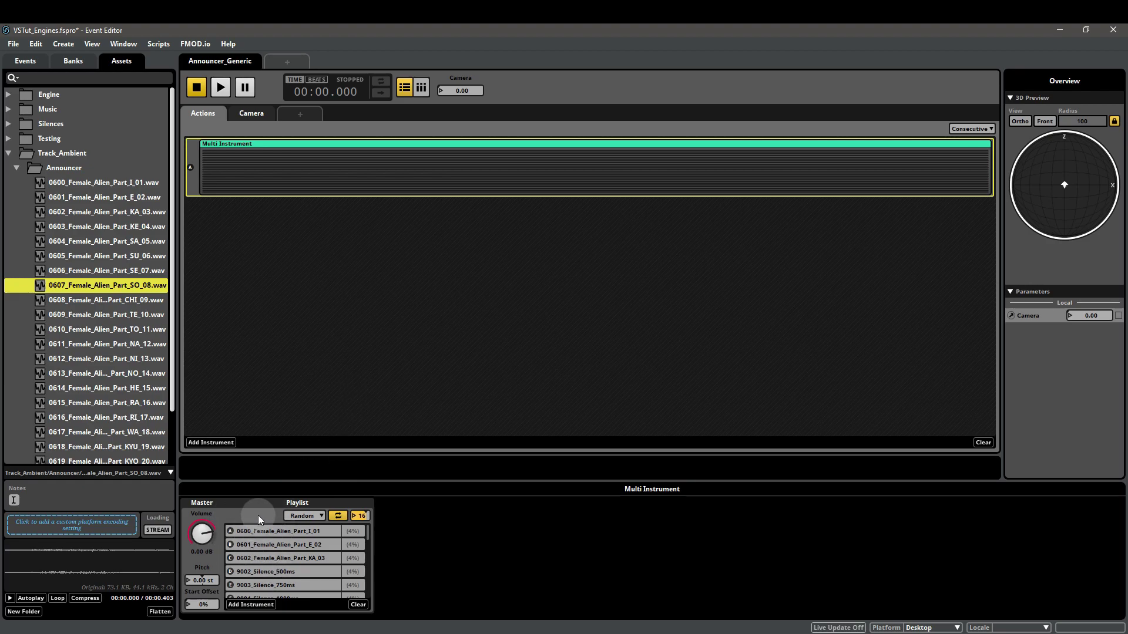
key(ctrl+1)
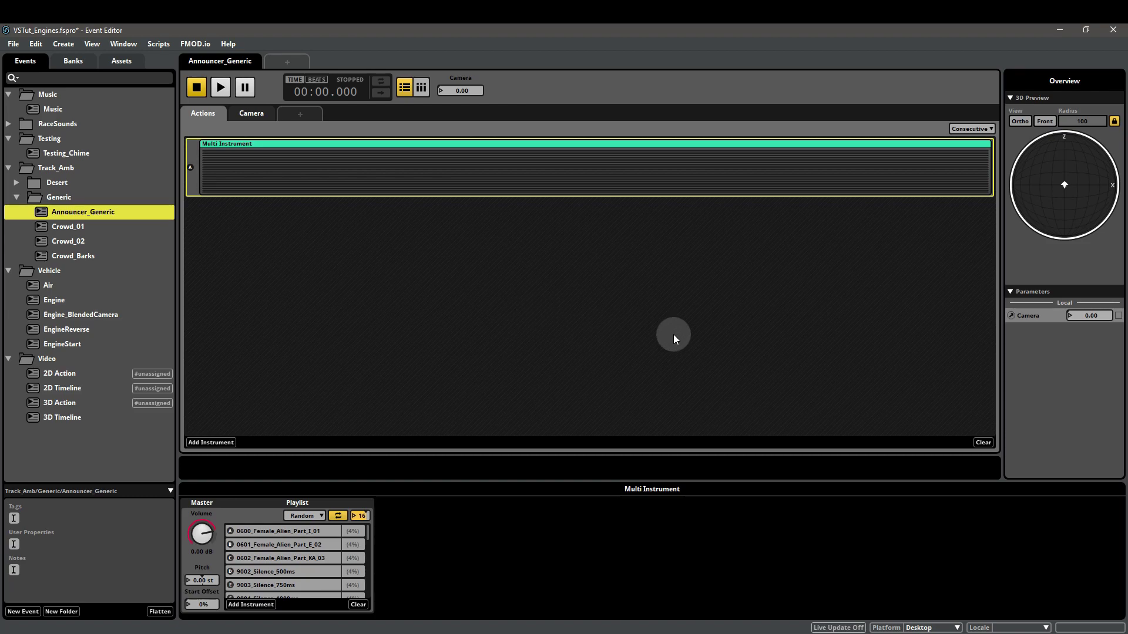
- Inspect the 0606_Female_Alien_Part_SE_07 entry and keep the playlist in random mode
click(452, 328)
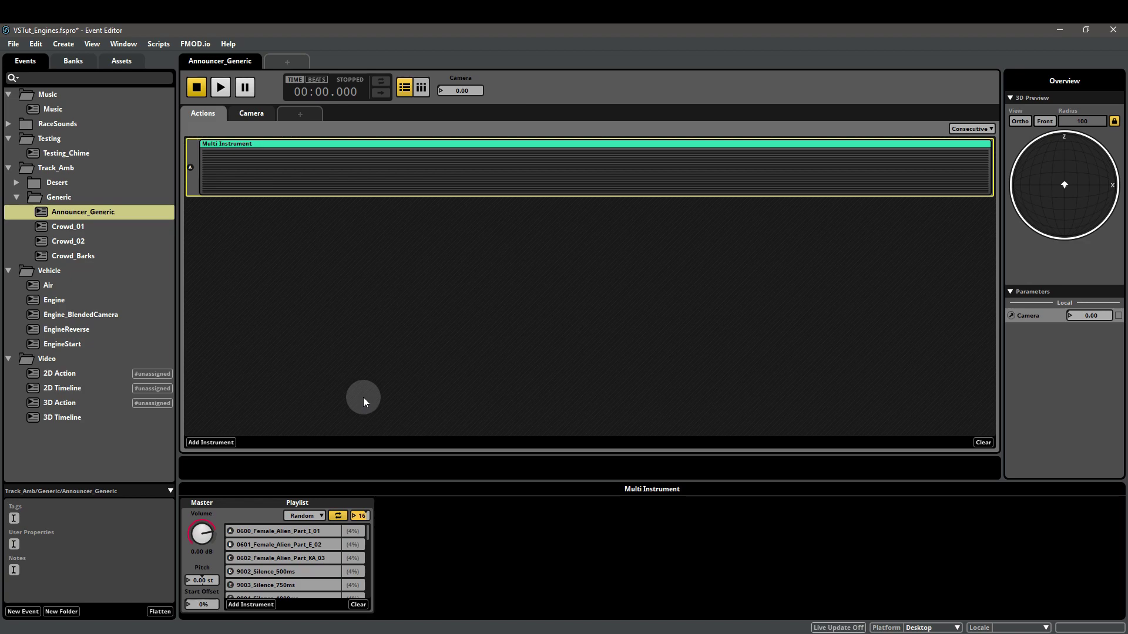
scroll(320, 551, down, 2)
scroll(320, 551, down, 2)
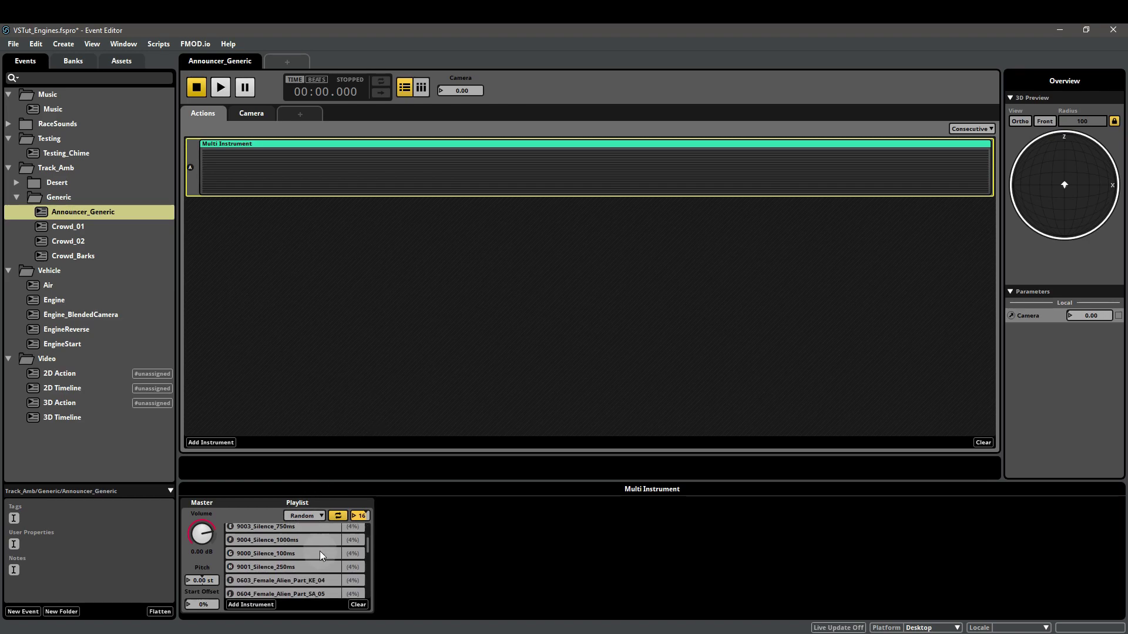
scroll(320, 551, down, 2)
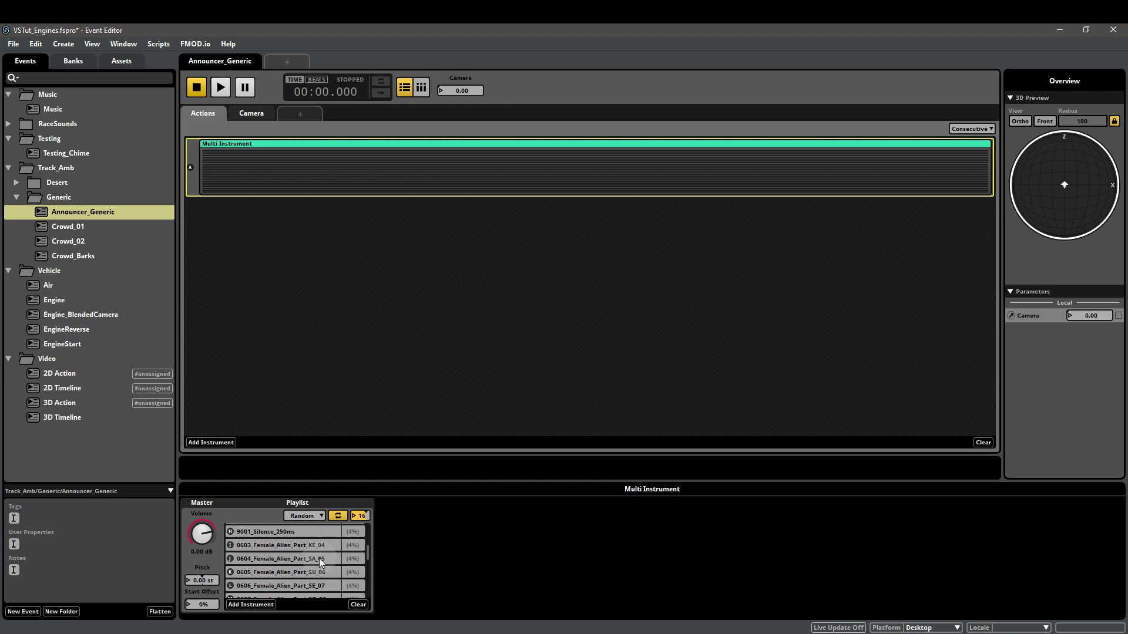
scroll(319, 558, down, 1)
click(317, 550)
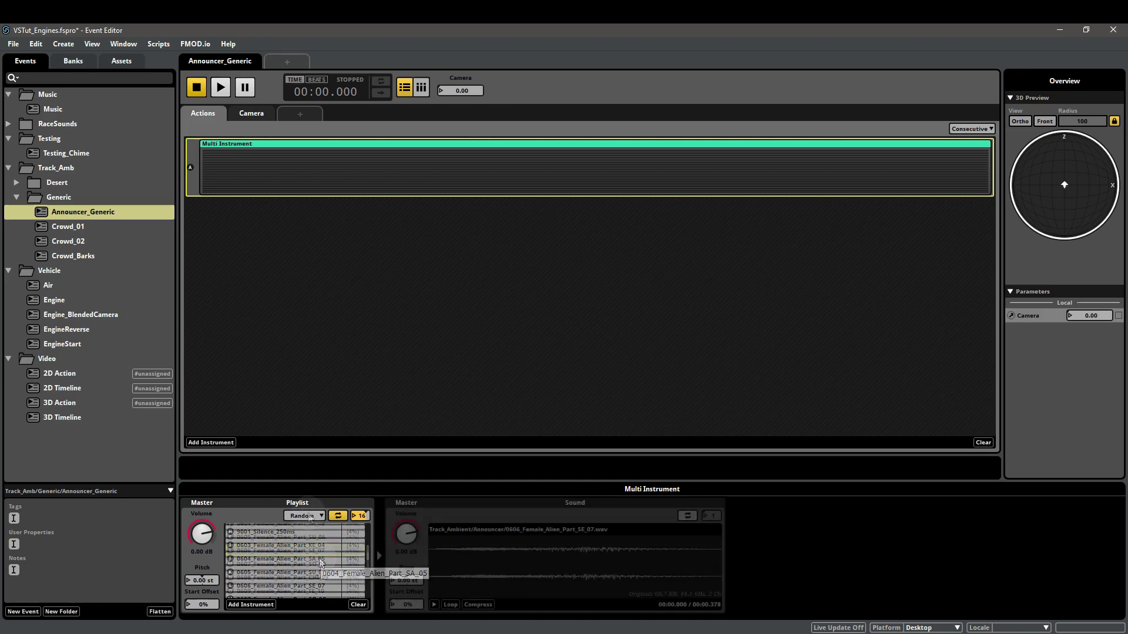
click(316, 517)
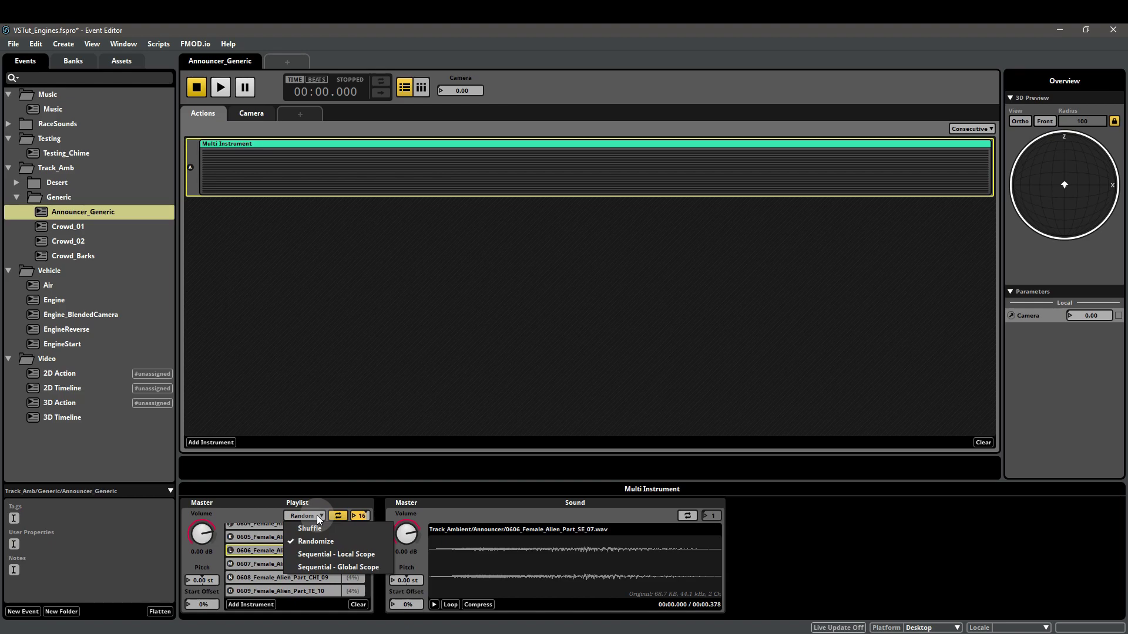
click(262, 520)
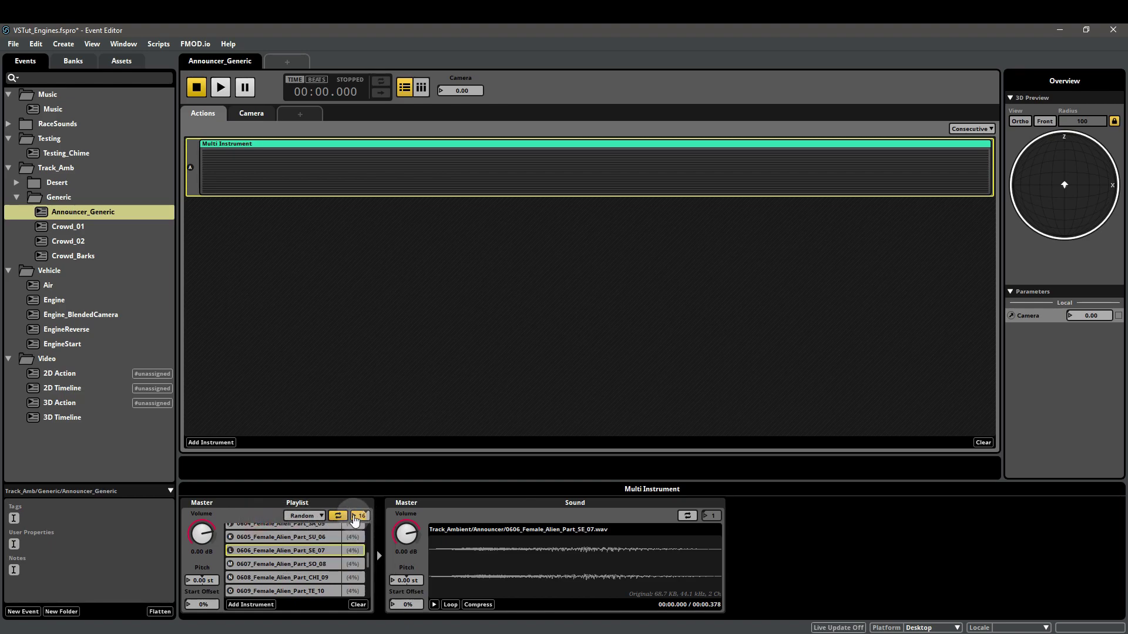
- Toggle playlist looping and repeat count, audition Announcer_Generic, and show its master track
click(338, 516)
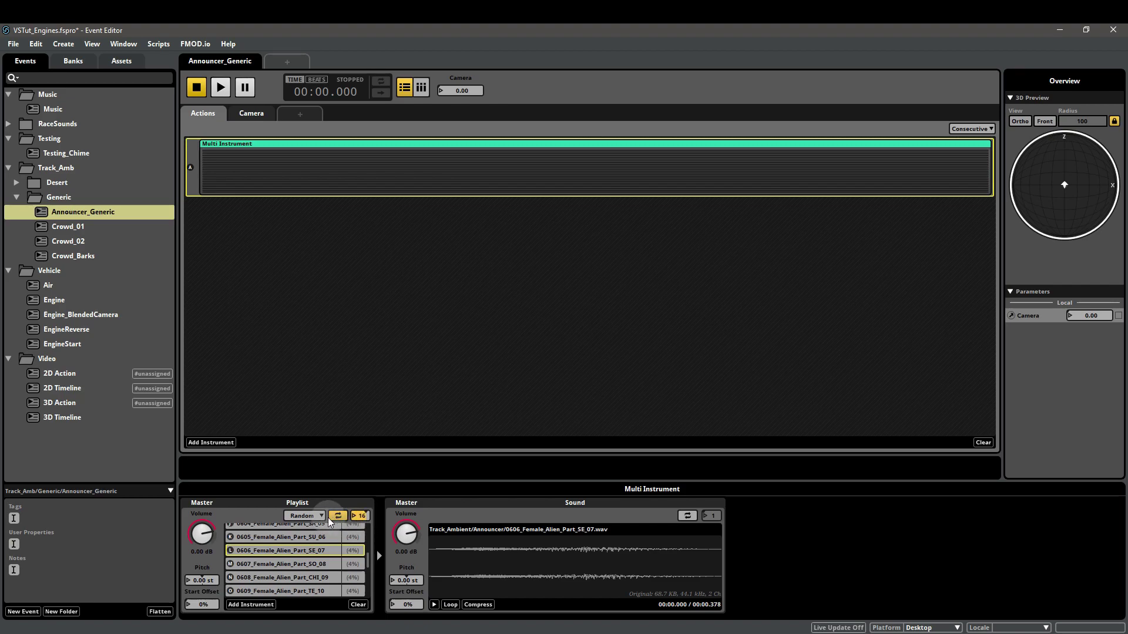
click(338, 518)
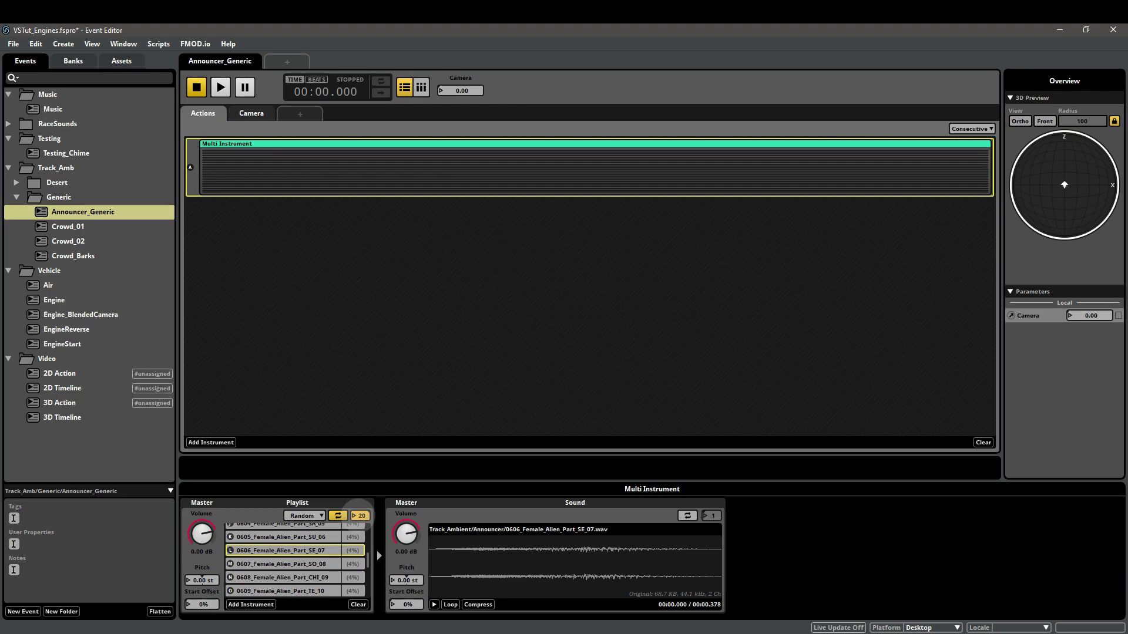
click(359, 517)
click(359, 517)
click(359, 516)
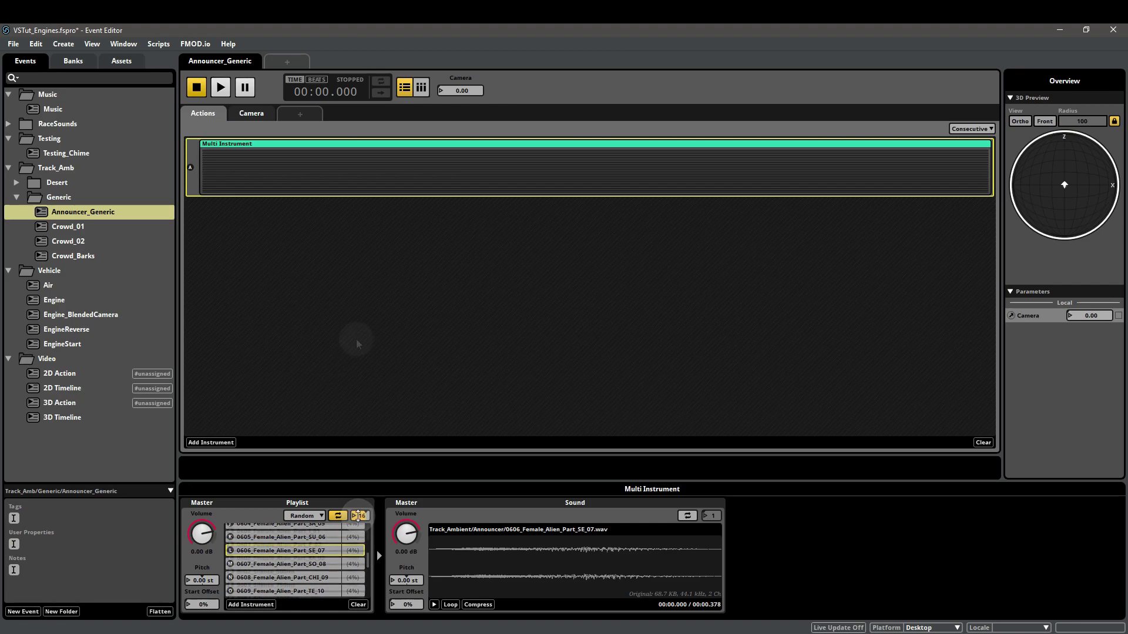
click(221, 88)
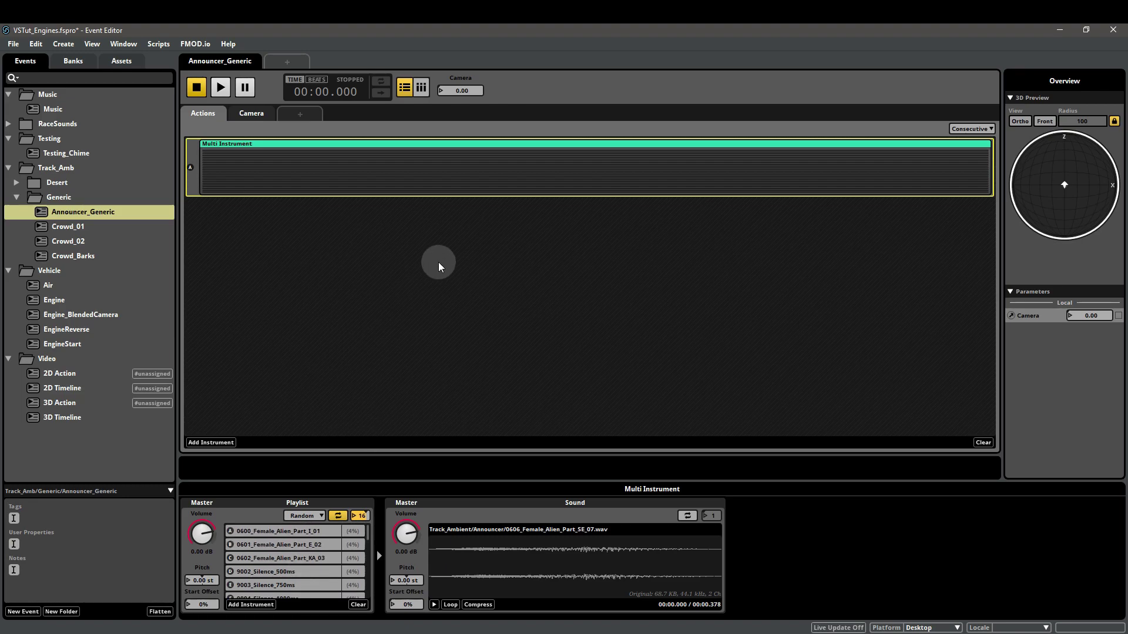
click(507, 376)
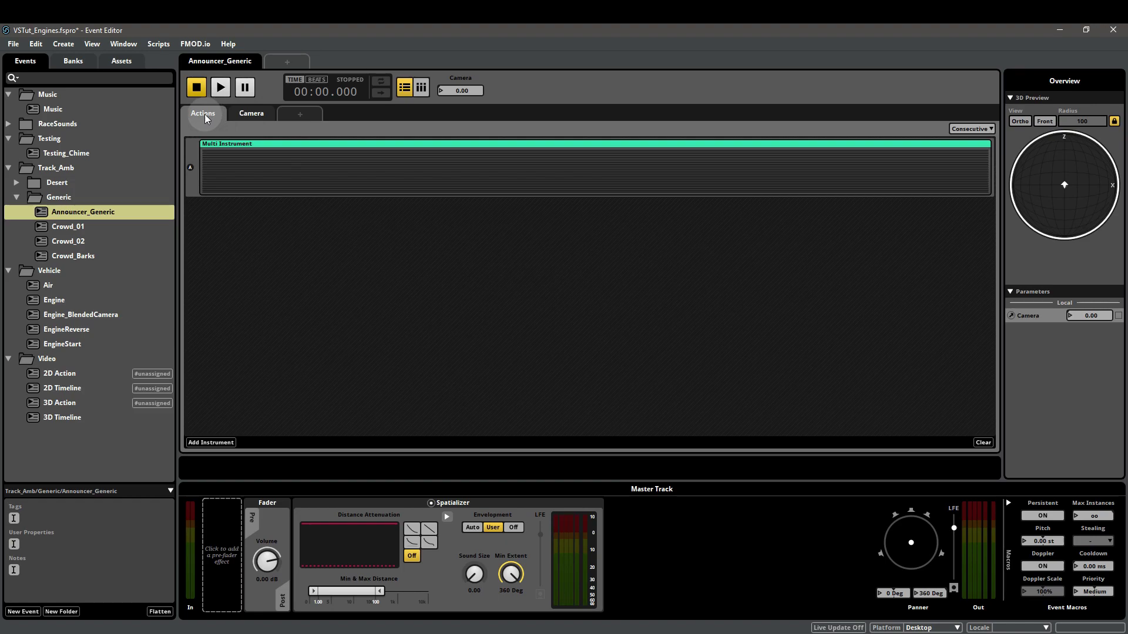
- On the Camera sheet, sweep Camera to its maximum and inspect Audio 1's snapshot instrument
click(255, 115)
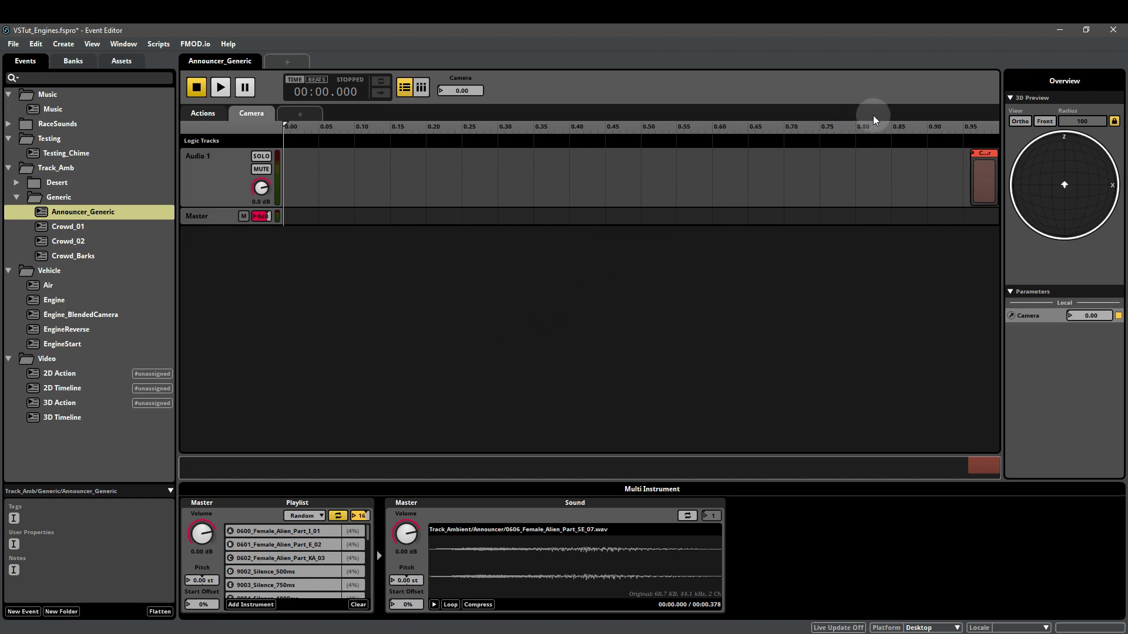
drag(877, 117, 1013, 142)
click(984, 177)
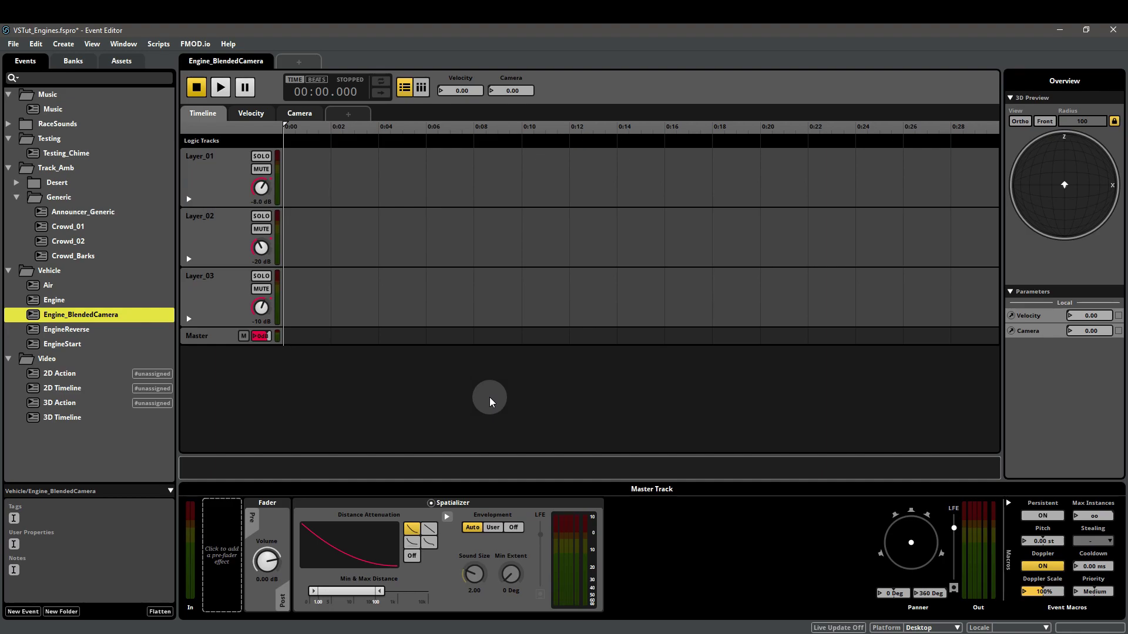
- Inspect Layer_01, Layer_02, Layer_03 and the Master Track, then play Engine_BlendedCamera
click(238, 176)
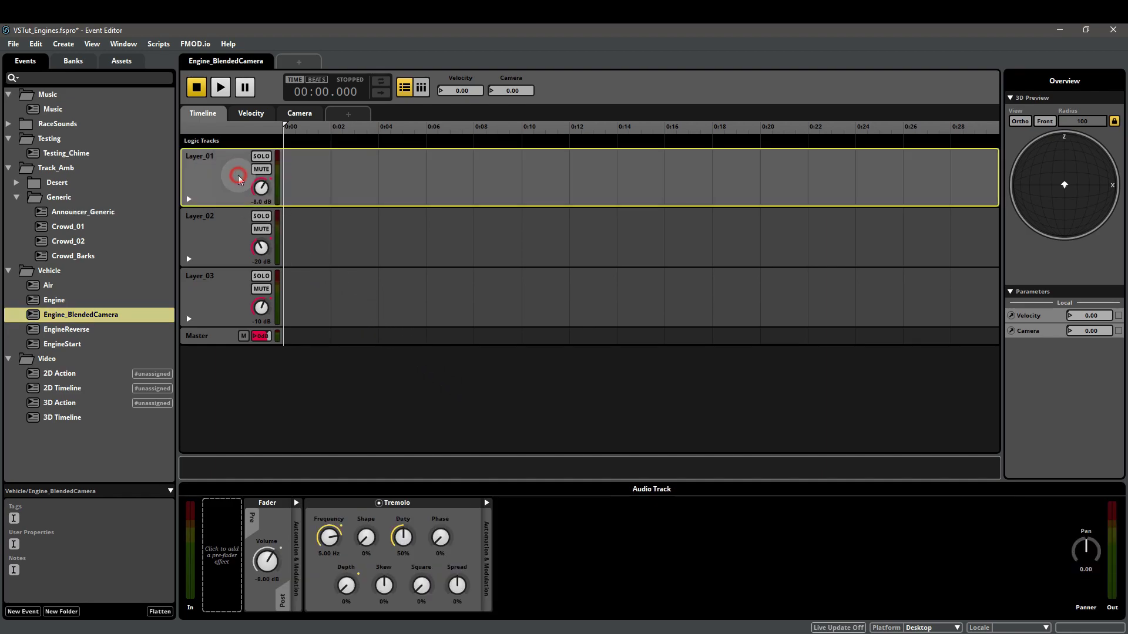
click(230, 230)
click(218, 277)
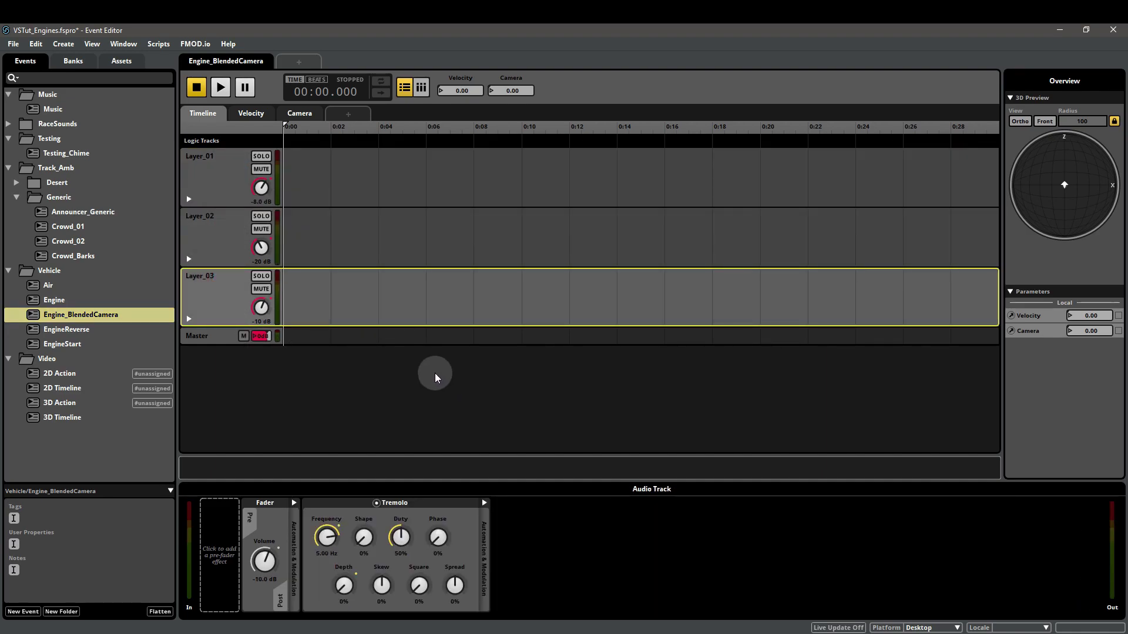
click(386, 375)
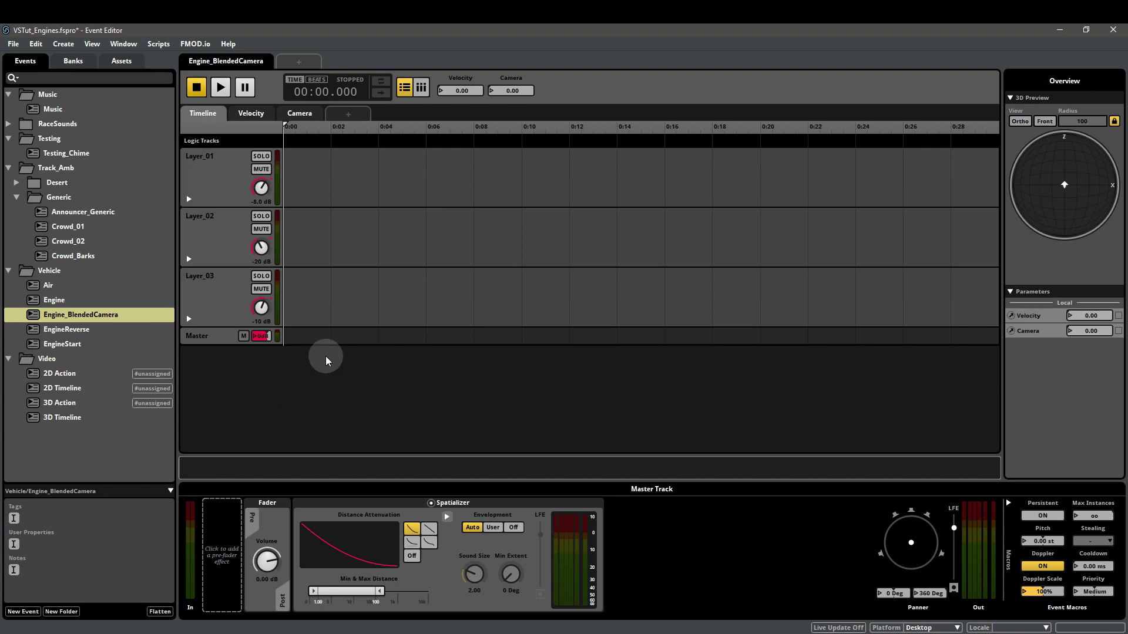
click(220, 87)
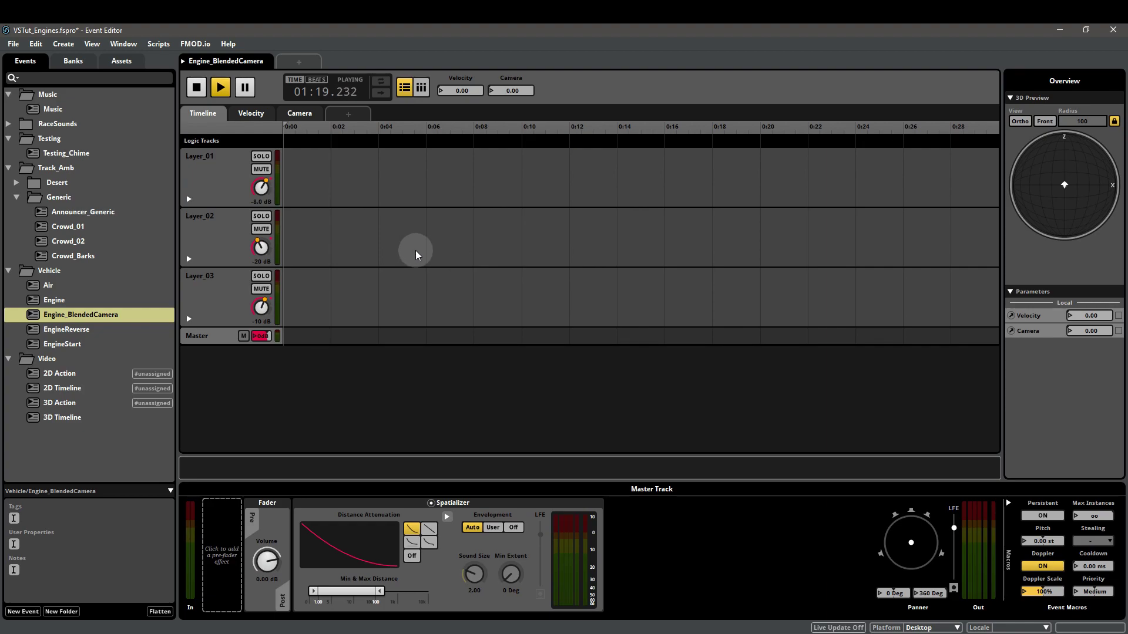
click(253, 116)
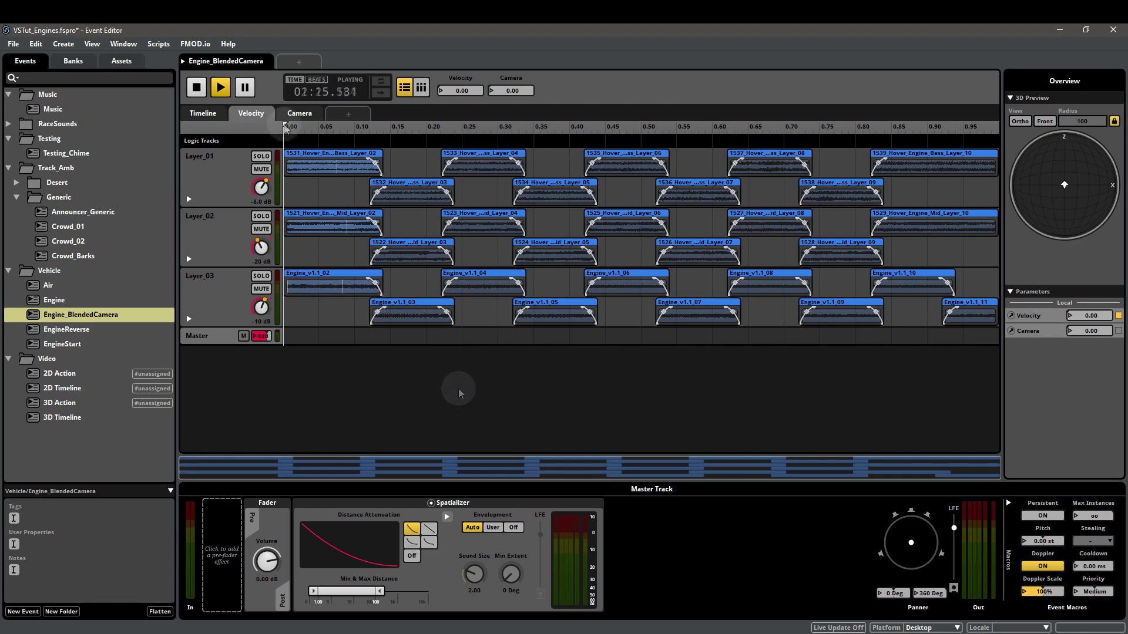
drag(284, 126, 423, 145)
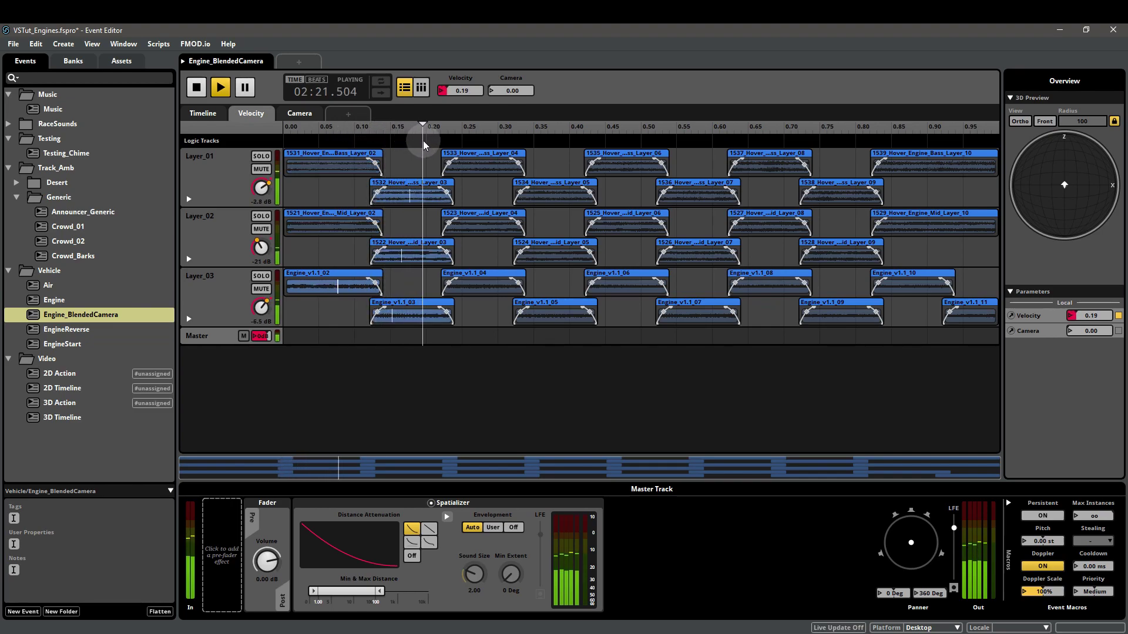
mouse_move(424, 146)
mouse_down()
mouse_move(430, 134)
mouse_move(627, 168)
mouse_move(921, 164)
mouse_up()
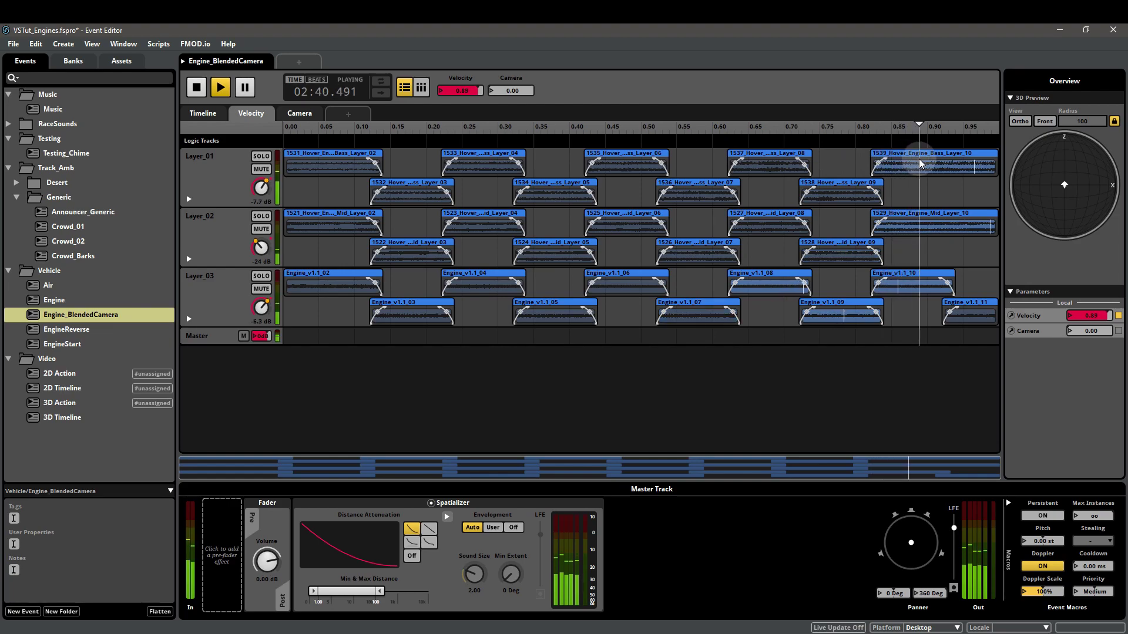
click(198, 87)
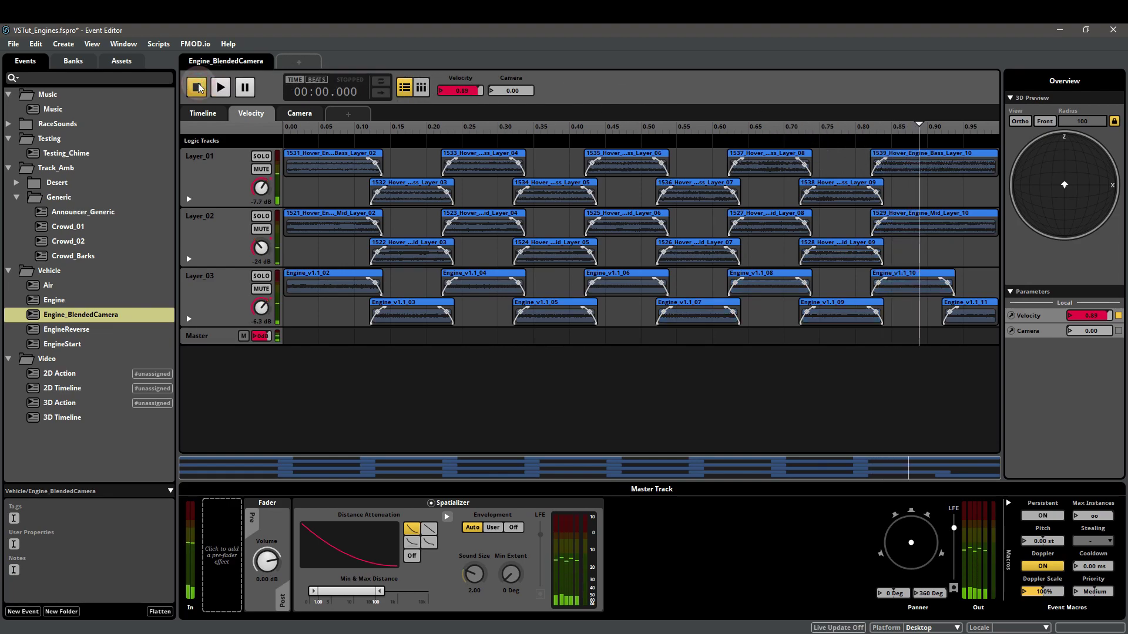
click(226, 186)
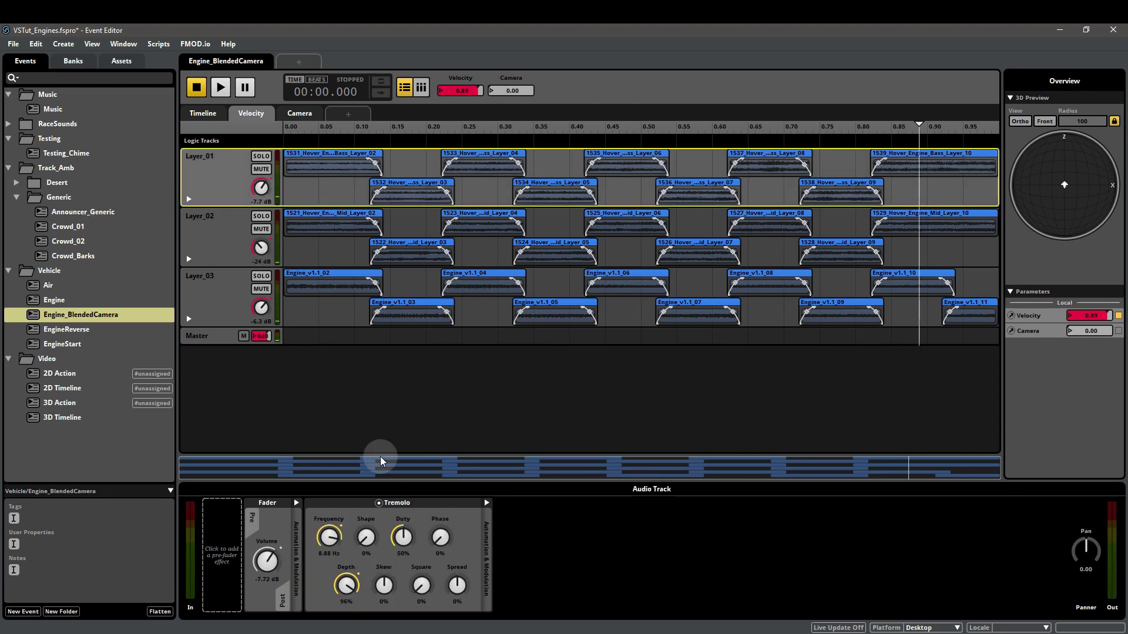
click(220, 235)
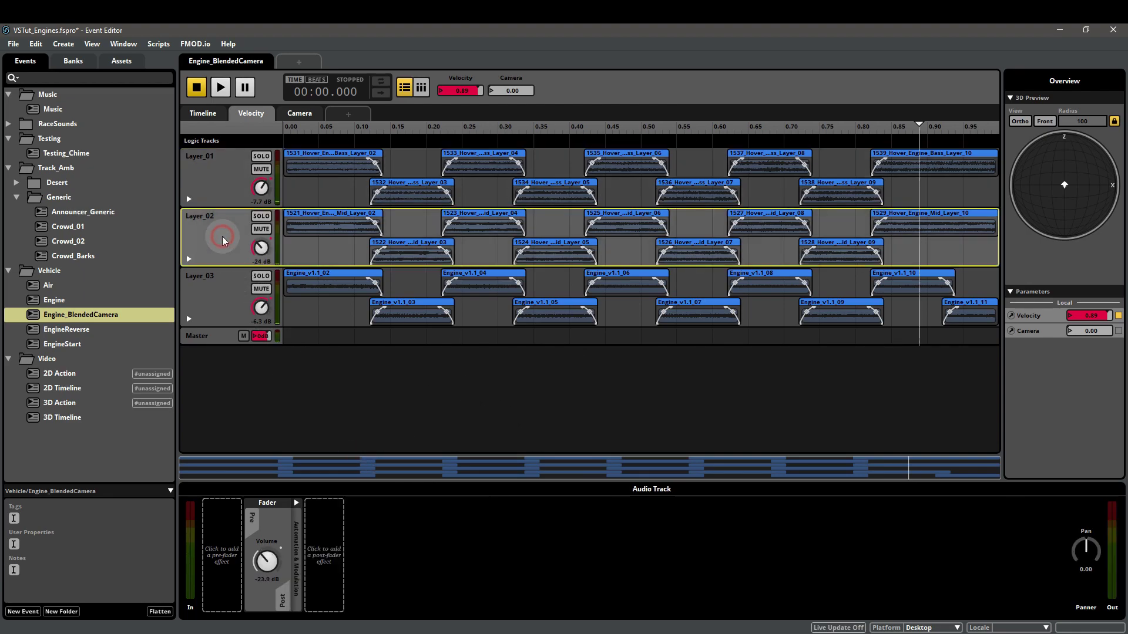
click(212, 297)
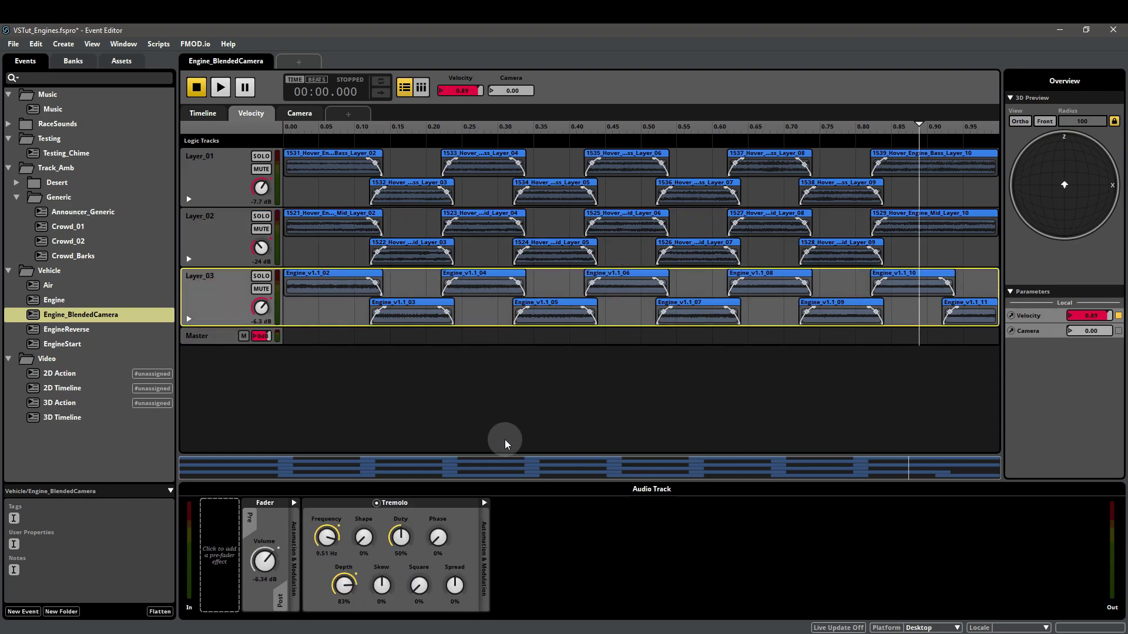
- Review Layer_01's automation lanes, set Velocity to about 0.77, and collapse the track
click(189, 201)
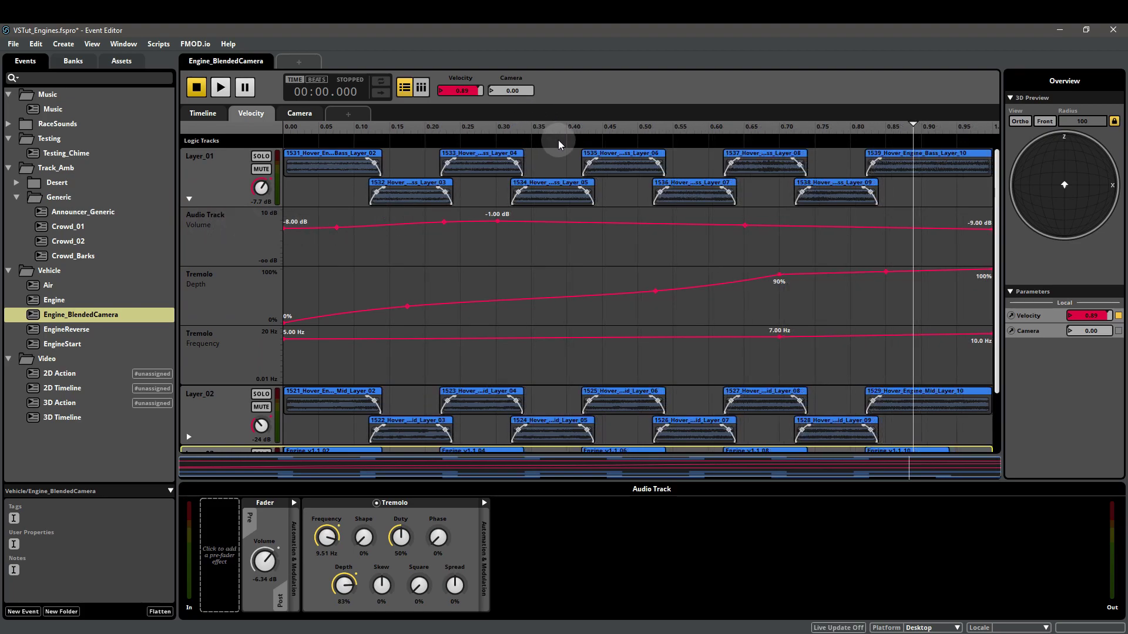
click(248, 237)
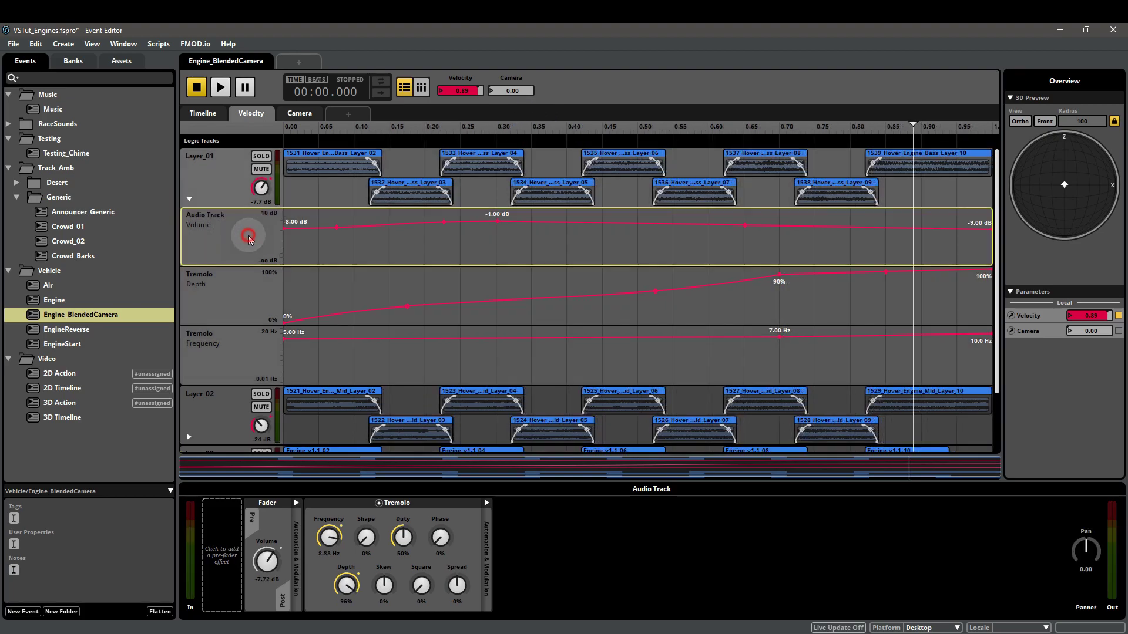
click(225, 286)
click(234, 356)
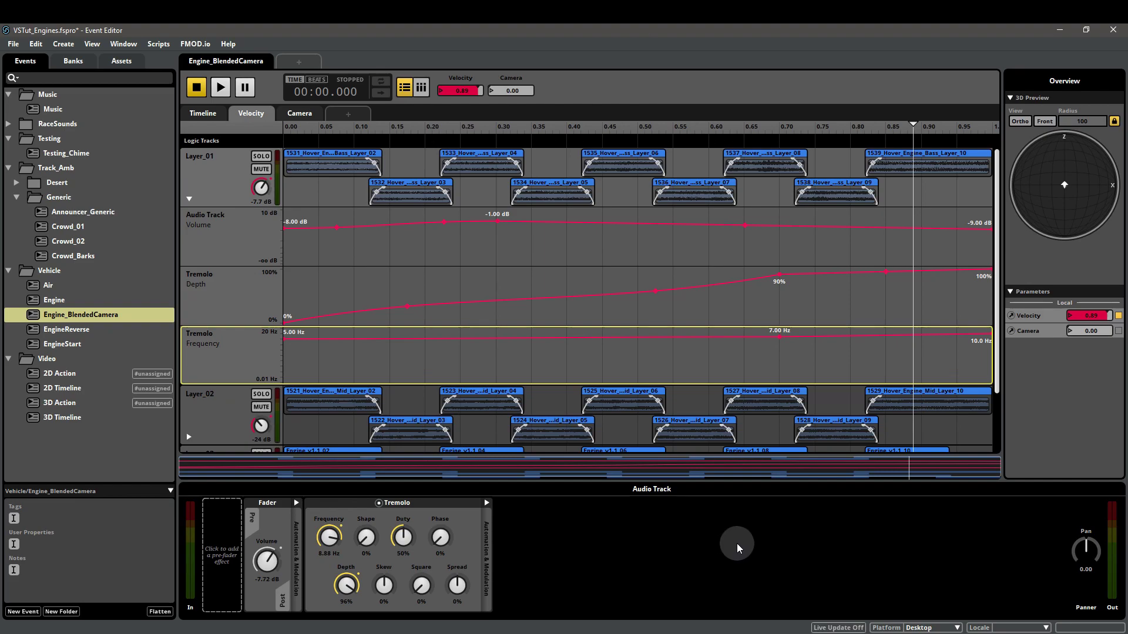
right_click(443, 540)
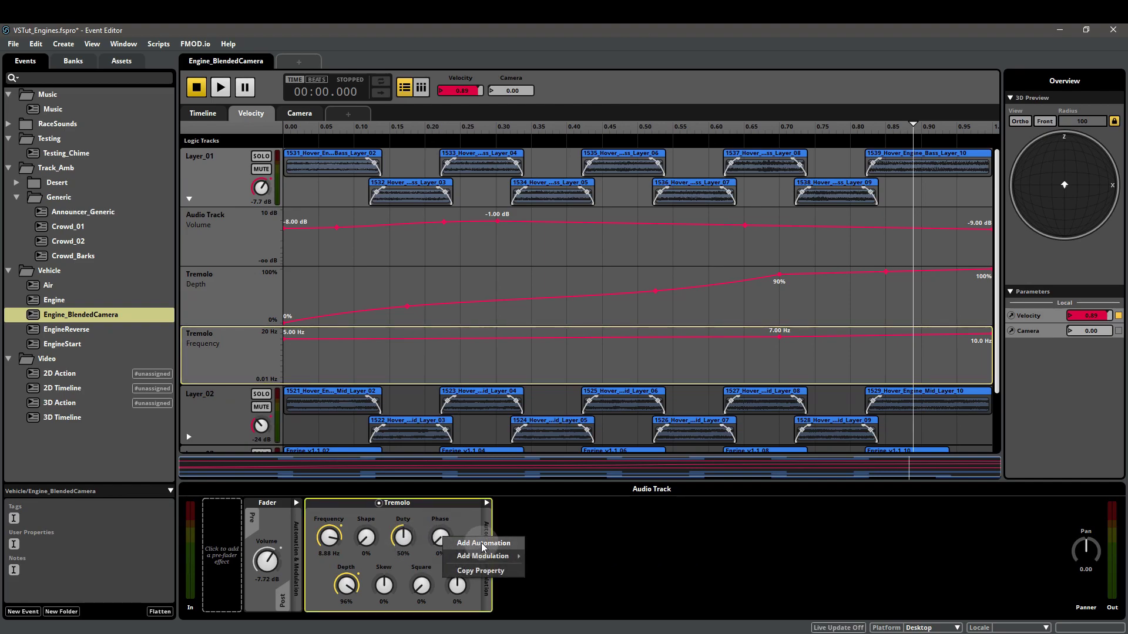
click(831, 162)
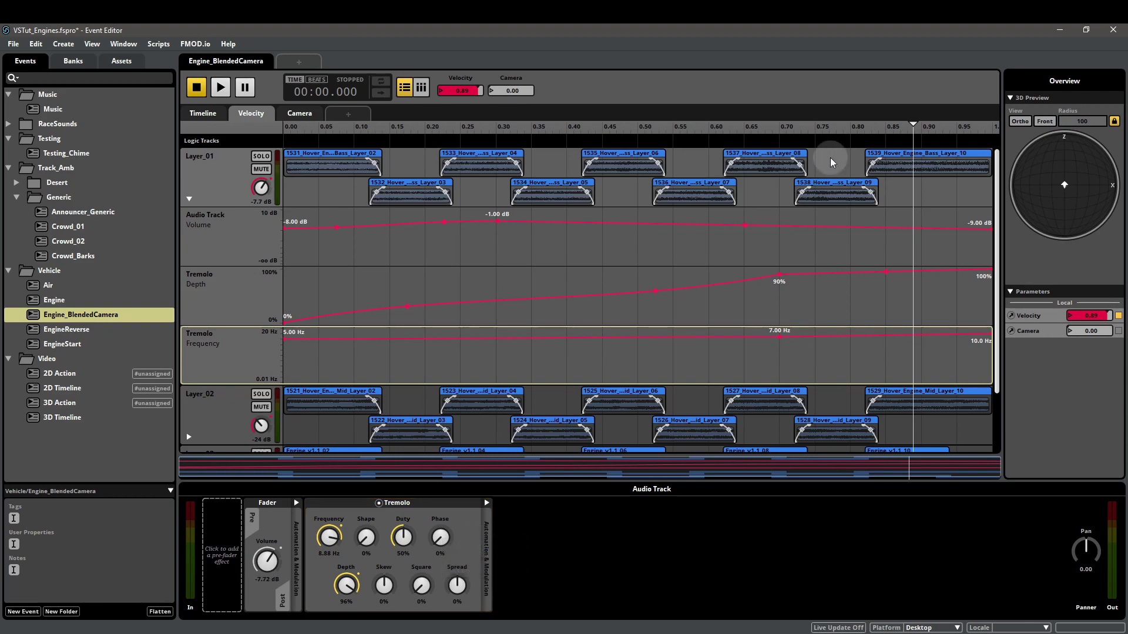
drag(799, 128, 828, 127)
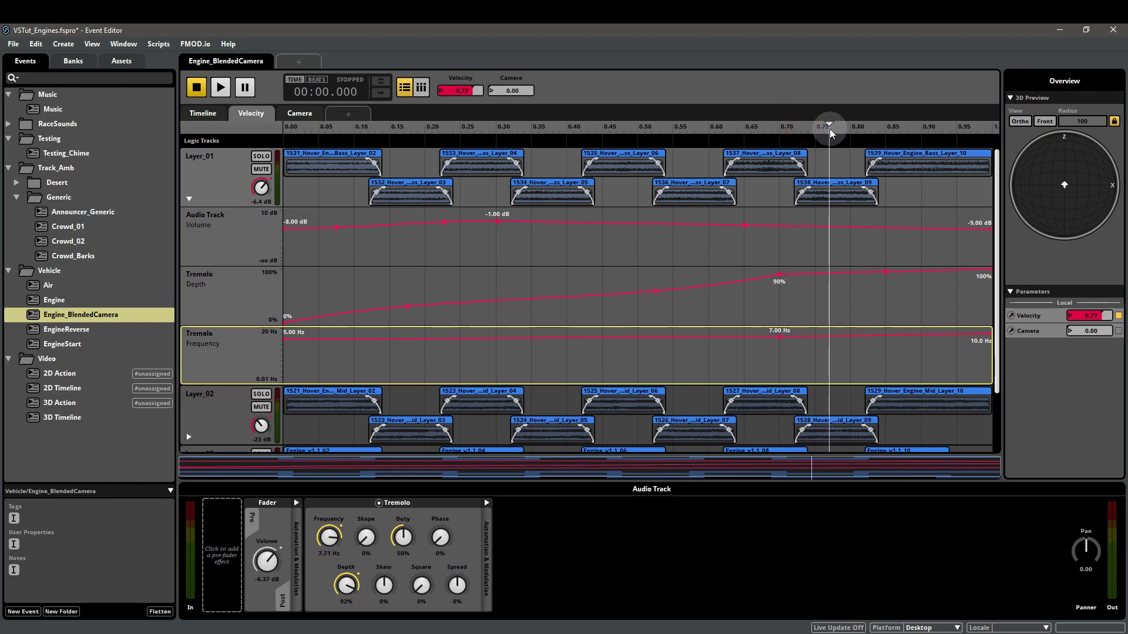
click(190, 200)
- Play the engine event and raise the Camera parameter to 1.00
key(space)
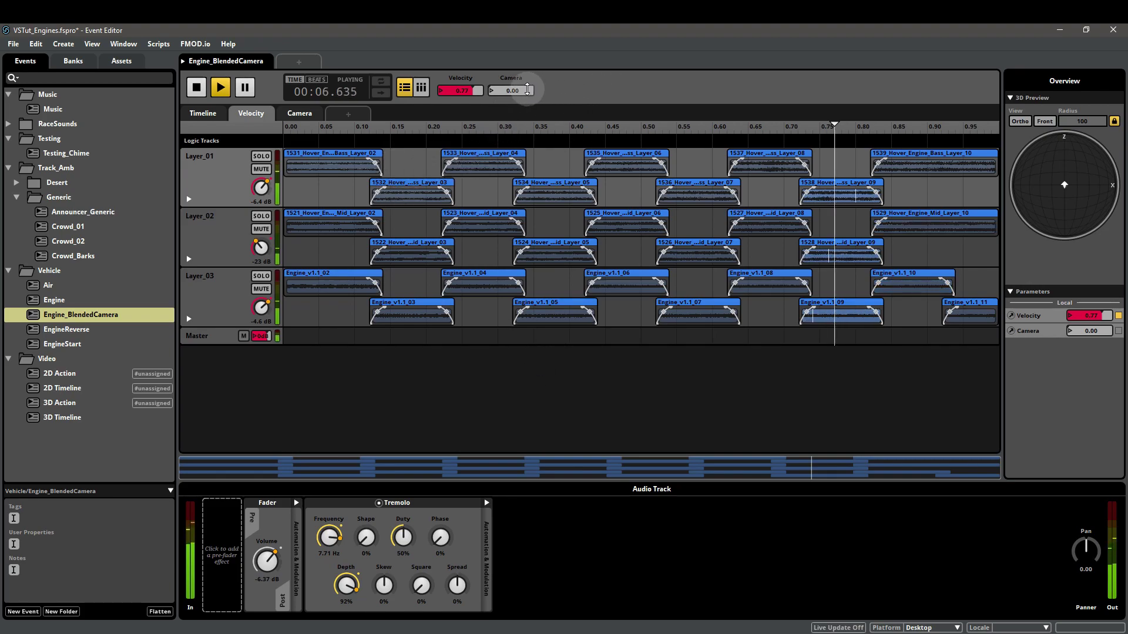
drag(528, 90, 527, 99)
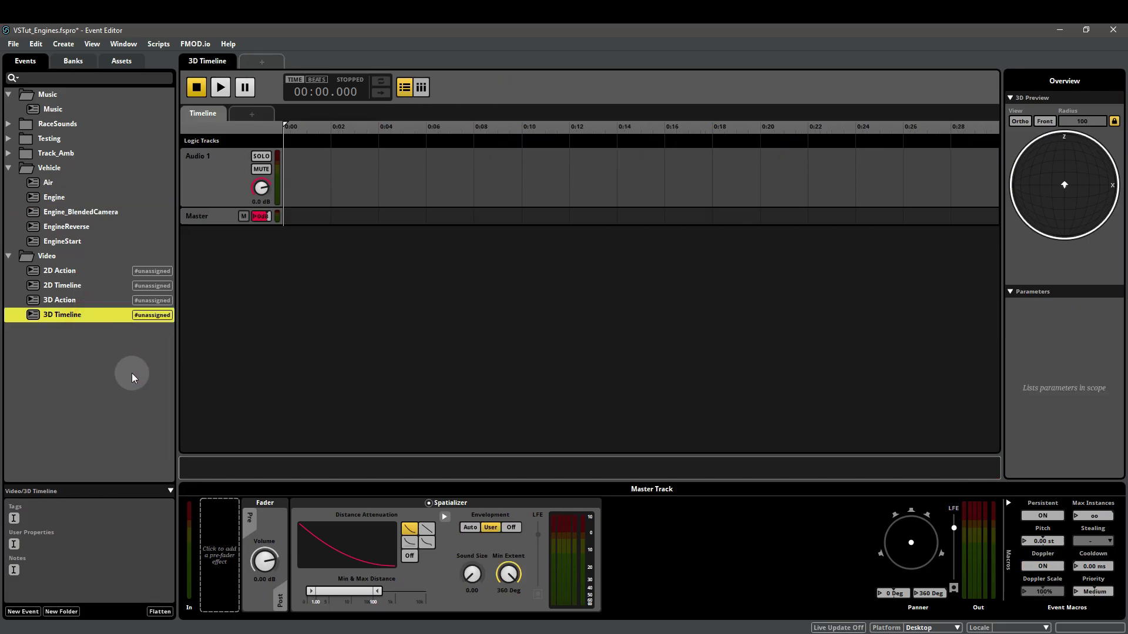
- Place Runner 6-a2.wav on the 3D Timeline's Audio 1 track, starting at 0:00
right_click(71, 340)
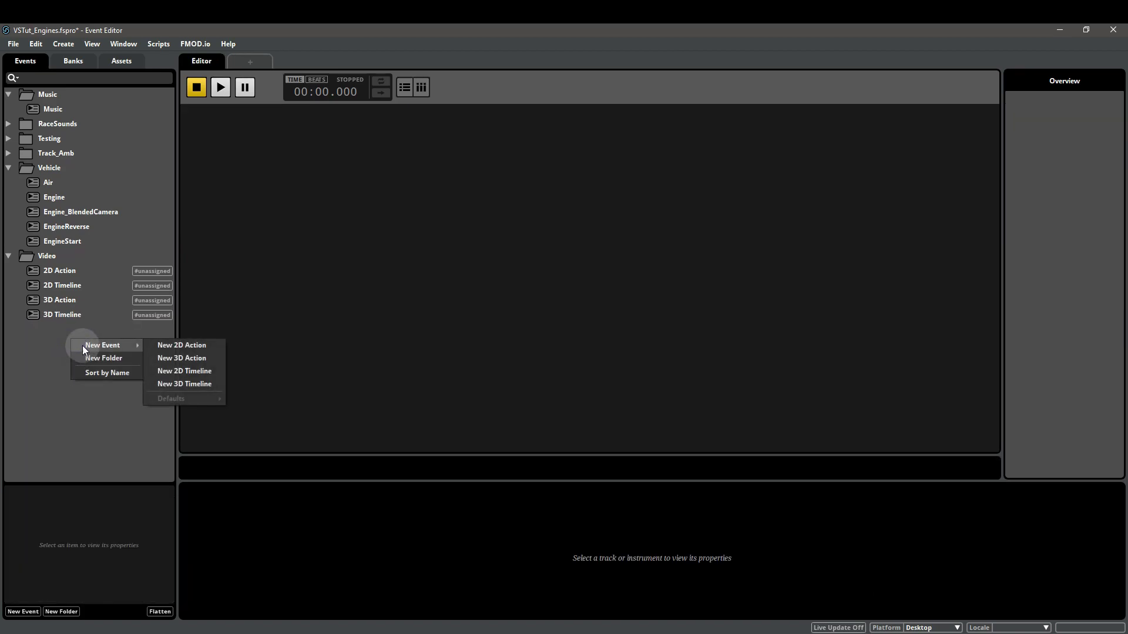
click(96, 316)
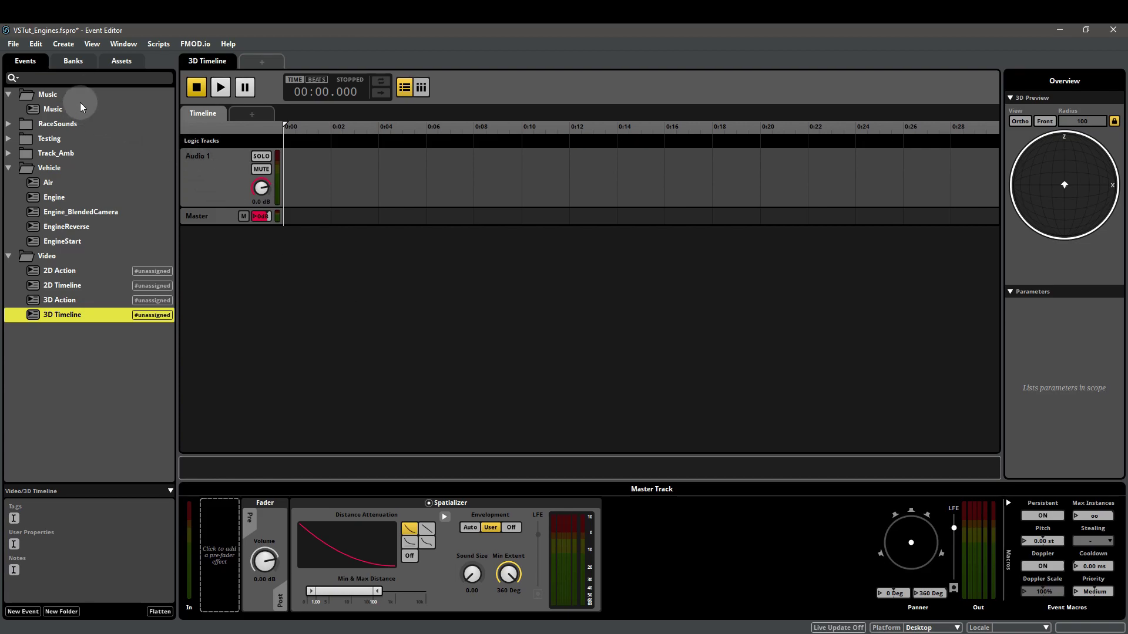
click(115, 61)
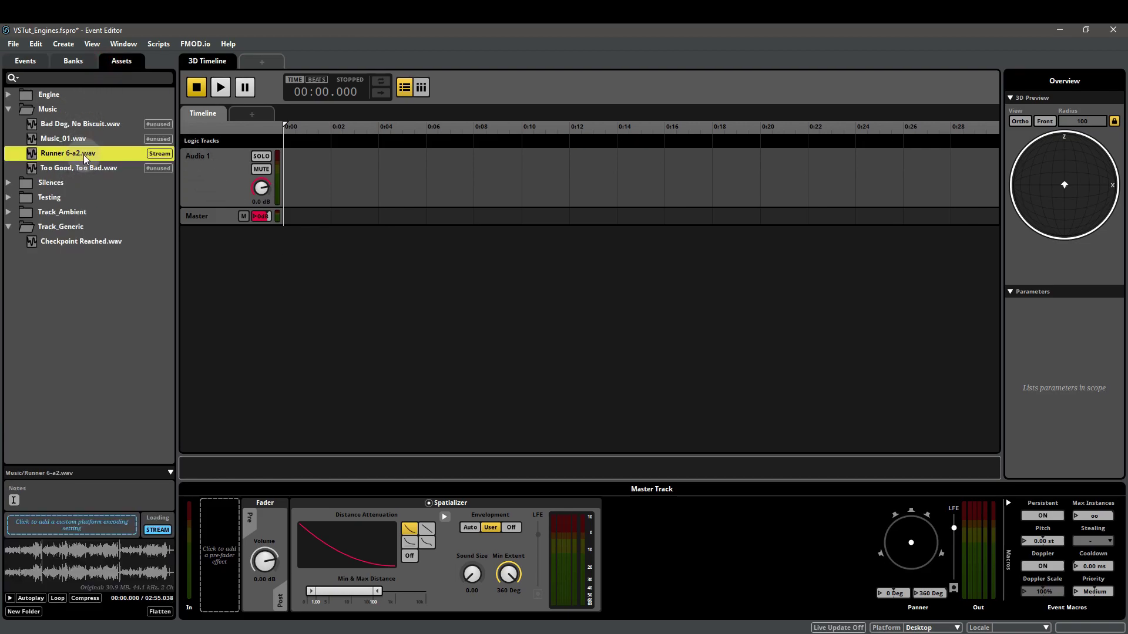
drag(84, 155, 331, 177)
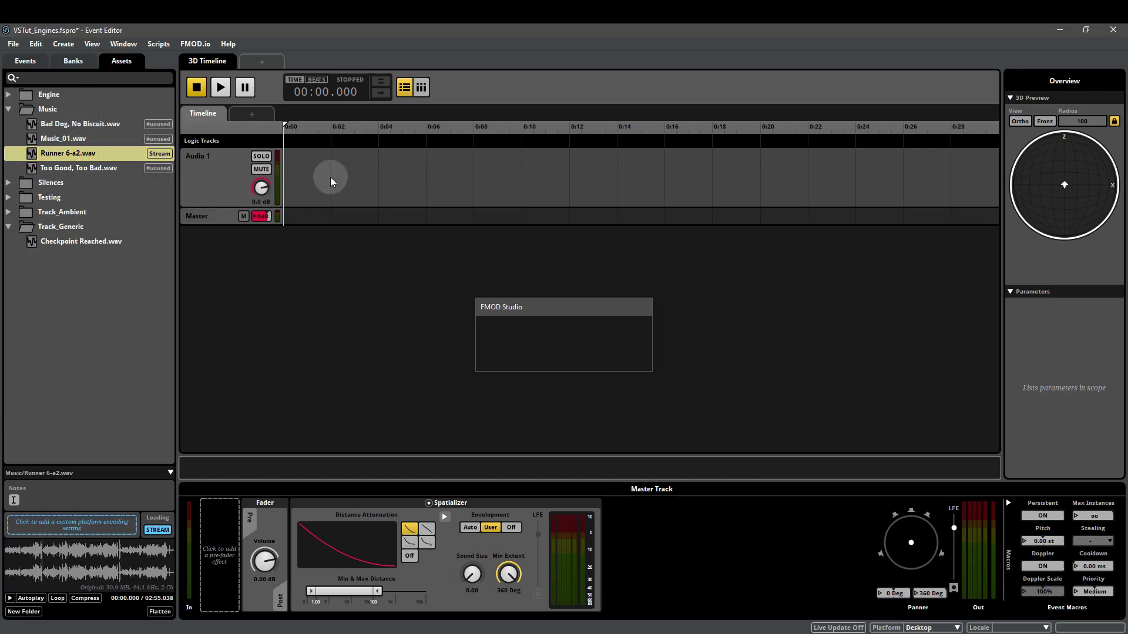
drag(480, 178, 394, 180)
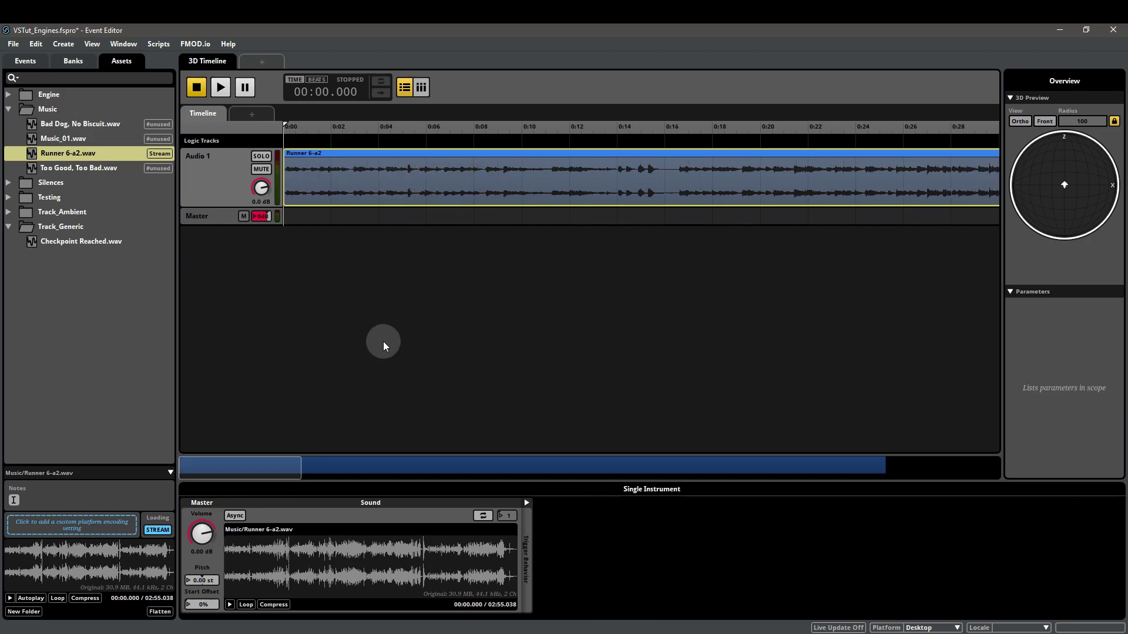
- Add a loop region spanning the whole Runner 6-a2 clip, replacing a misplaced one
key(f)
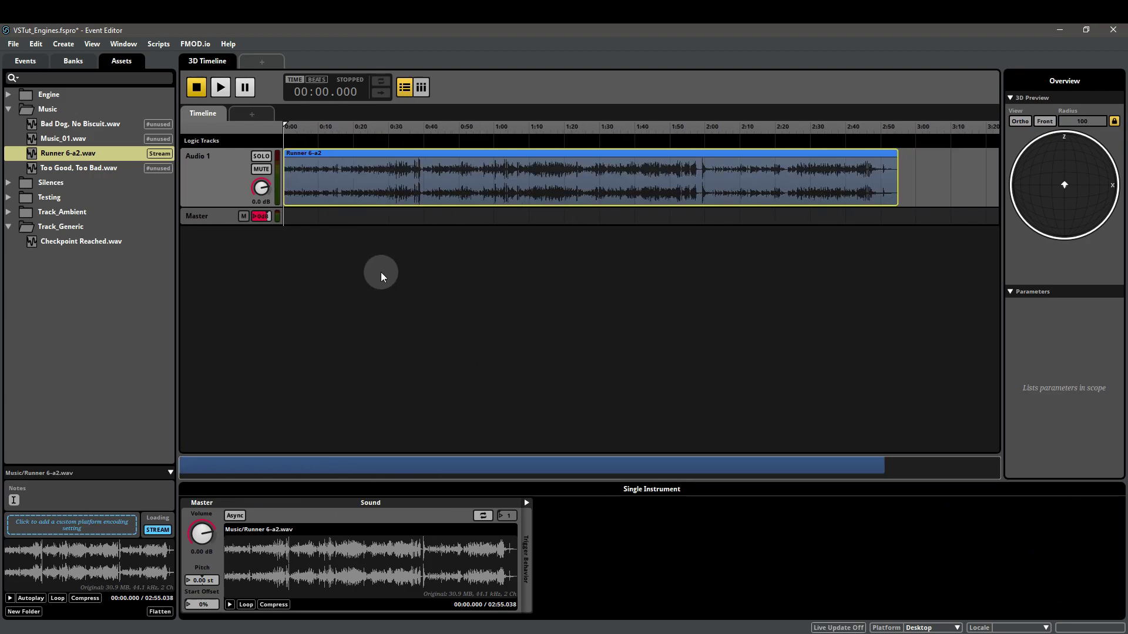
right_click(332, 141)
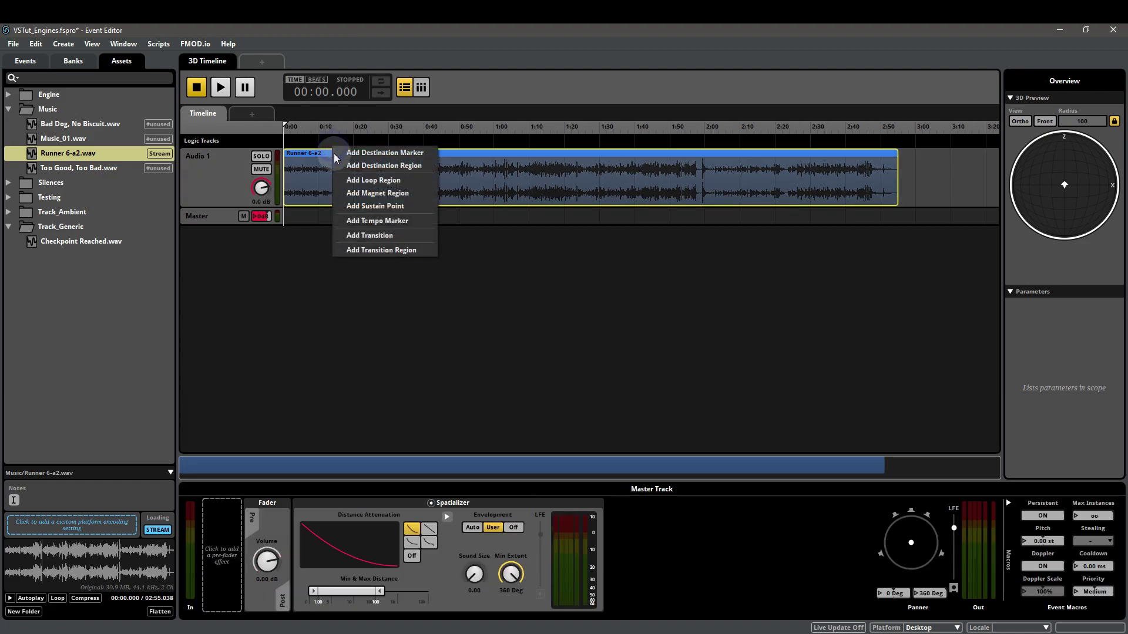
click(405, 181)
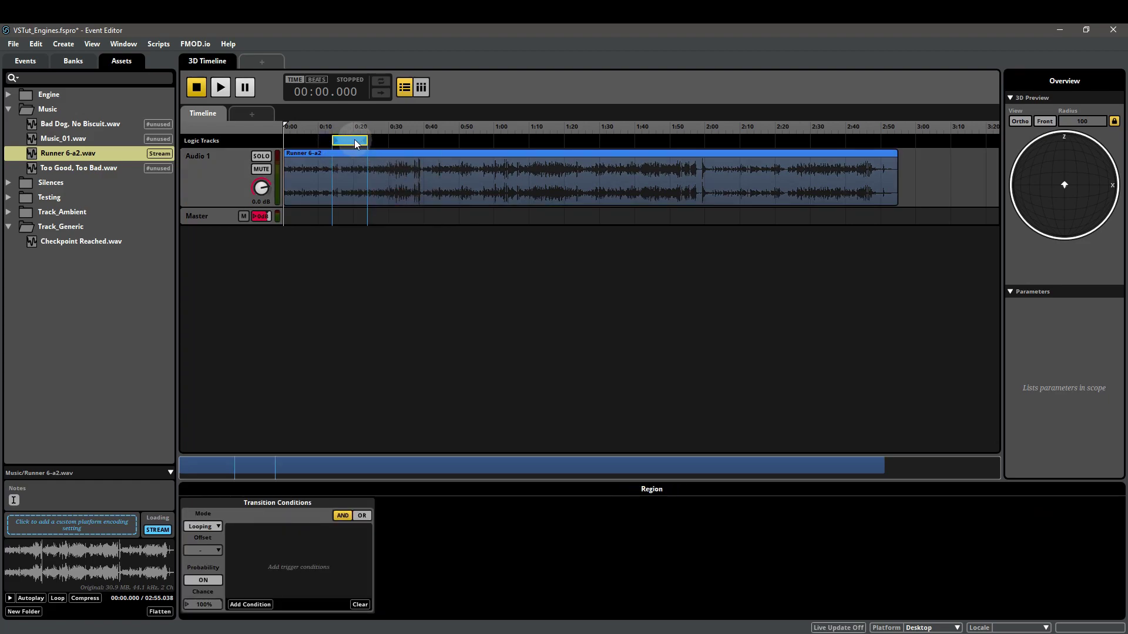
key(Delete)
right_click(359, 183)
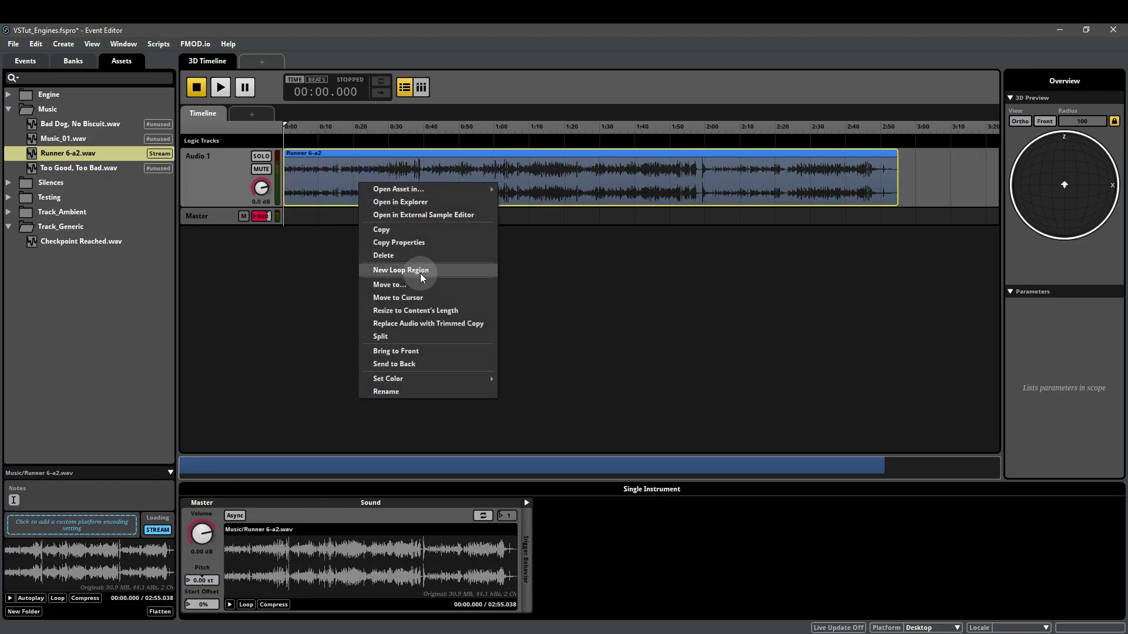
click(421, 273)
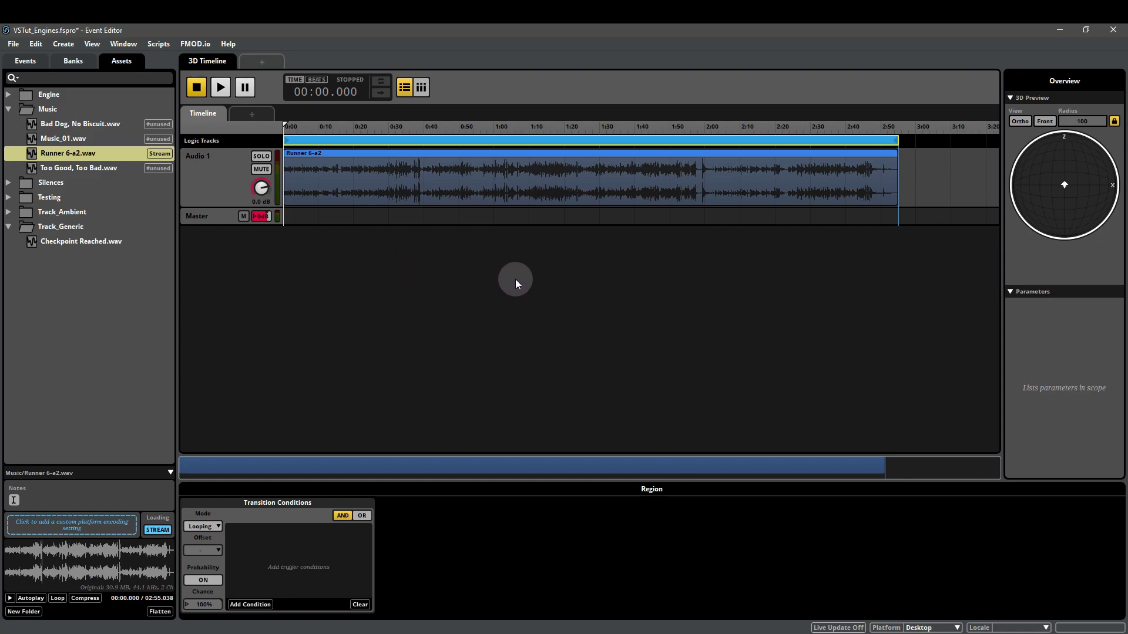
- Increase the Spatializer's maximum distance and set envelopment to User on the master track
click(529, 402)
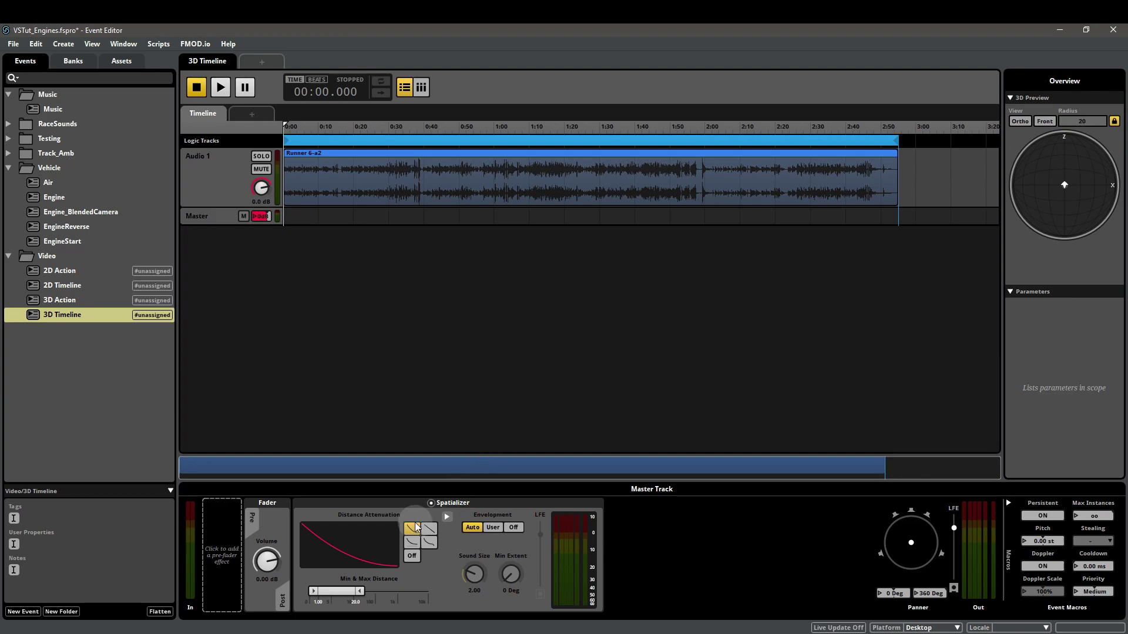
click(402, 598)
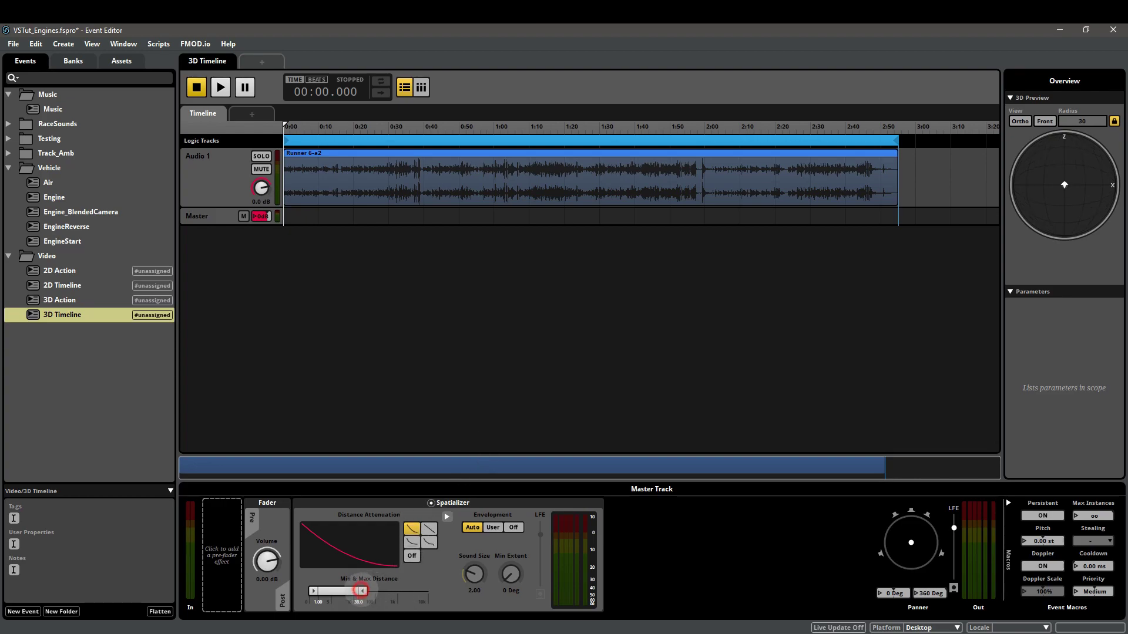
drag(362, 590, 380, 591)
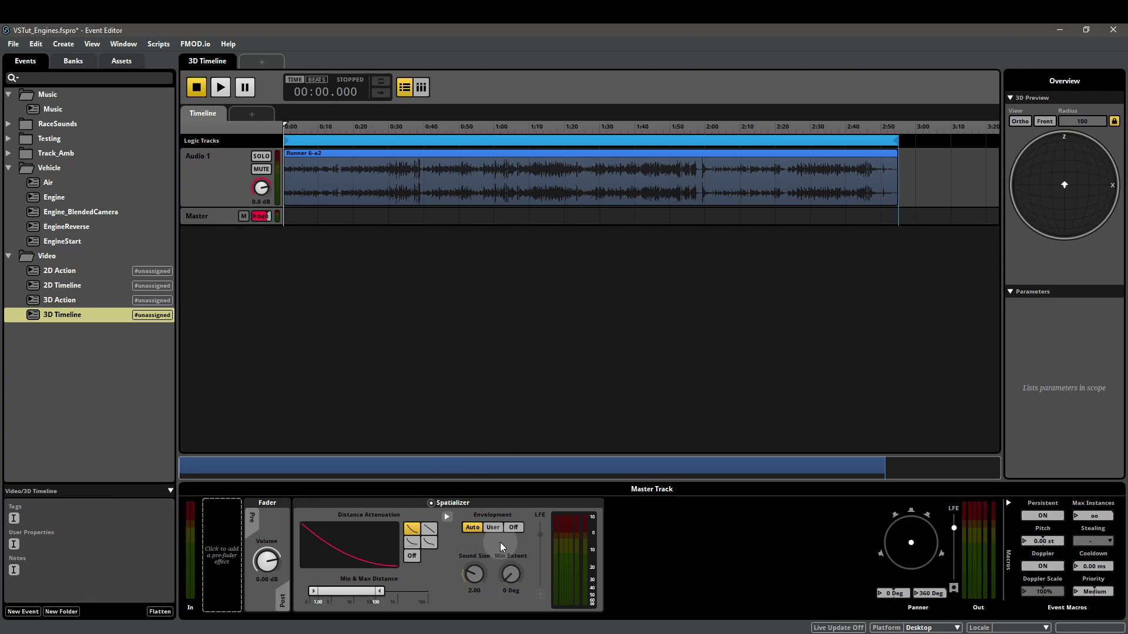
click(495, 528)
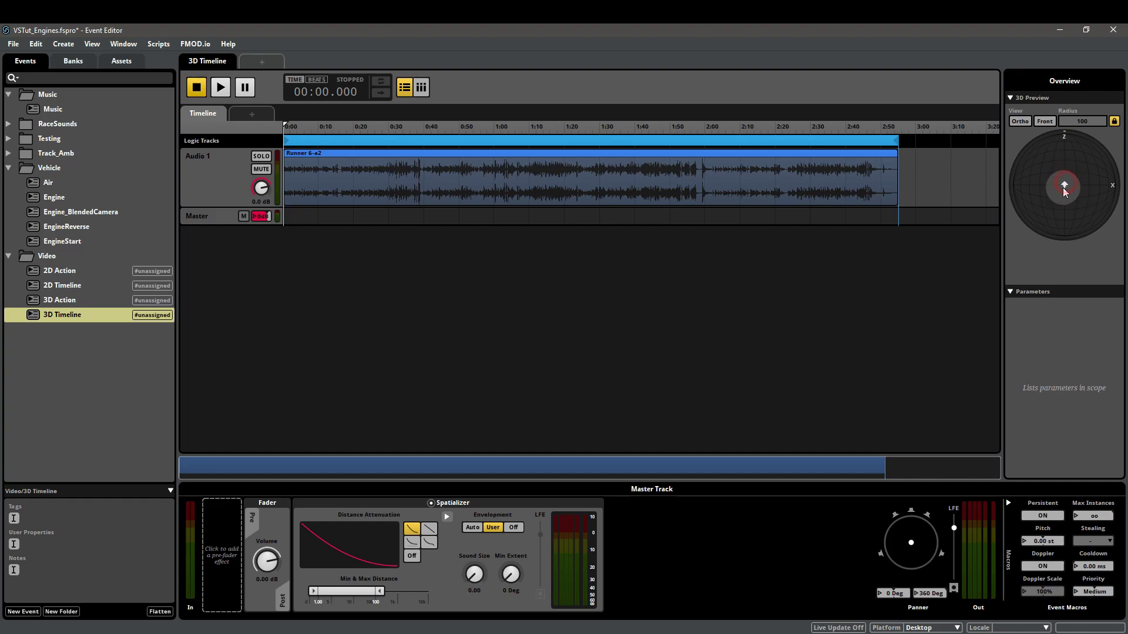
- Play the event, turn down Audio 1, and move the emitter around the listener
click(225, 89)
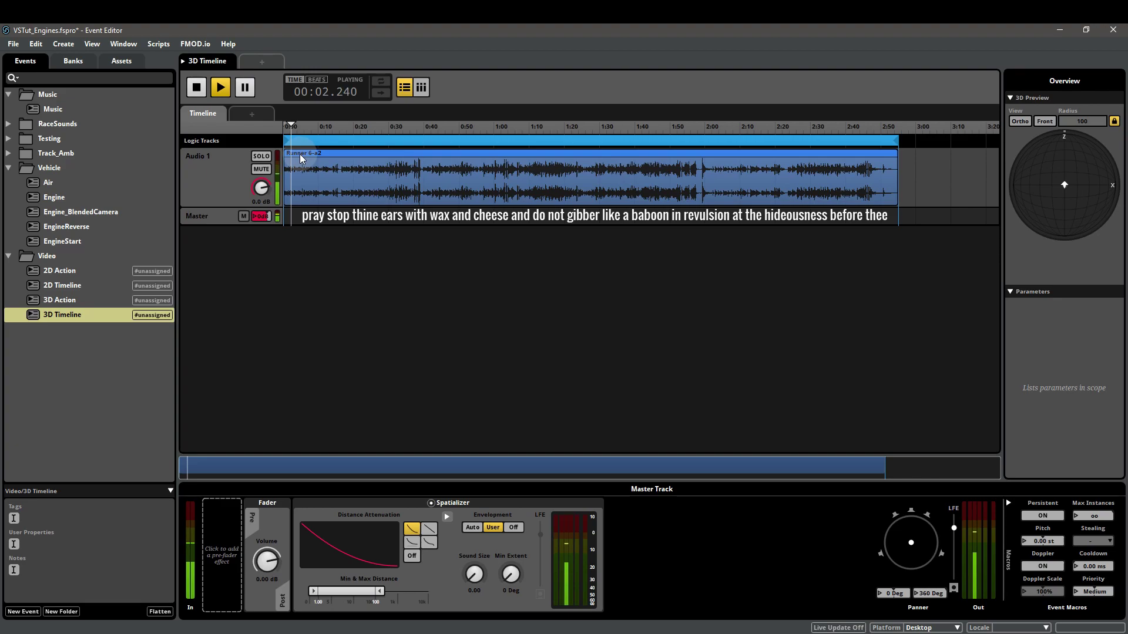
mouse_move(261, 187)
mouse_down()
mouse_move(262, 212)
mouse_move(260, 177)
mouse_up()
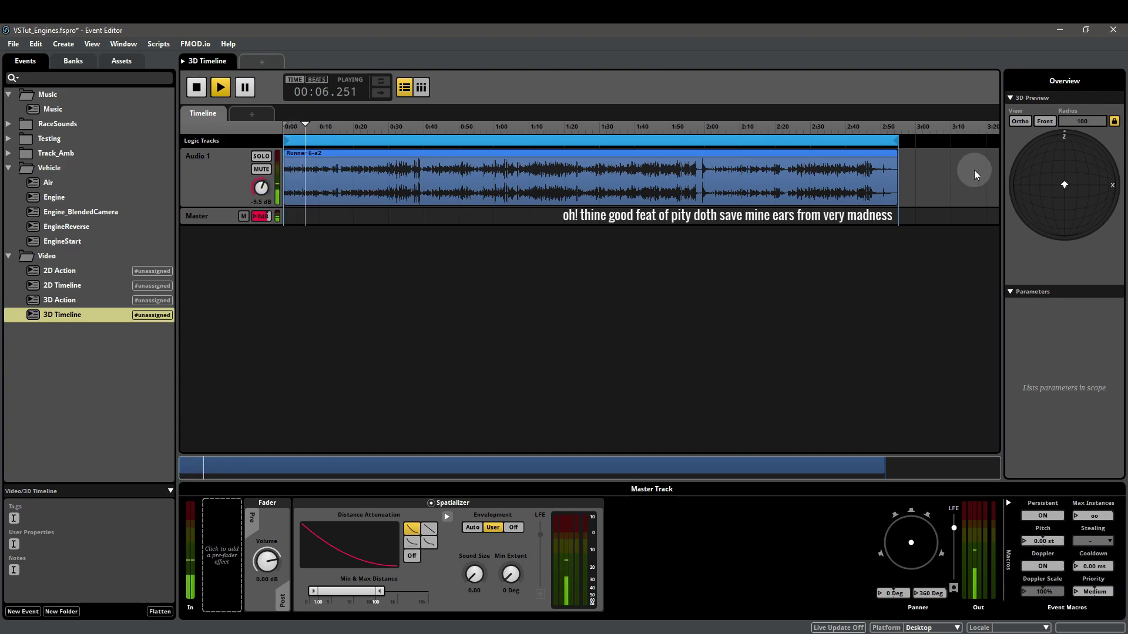
drag(1062, 189, 1071, 188)
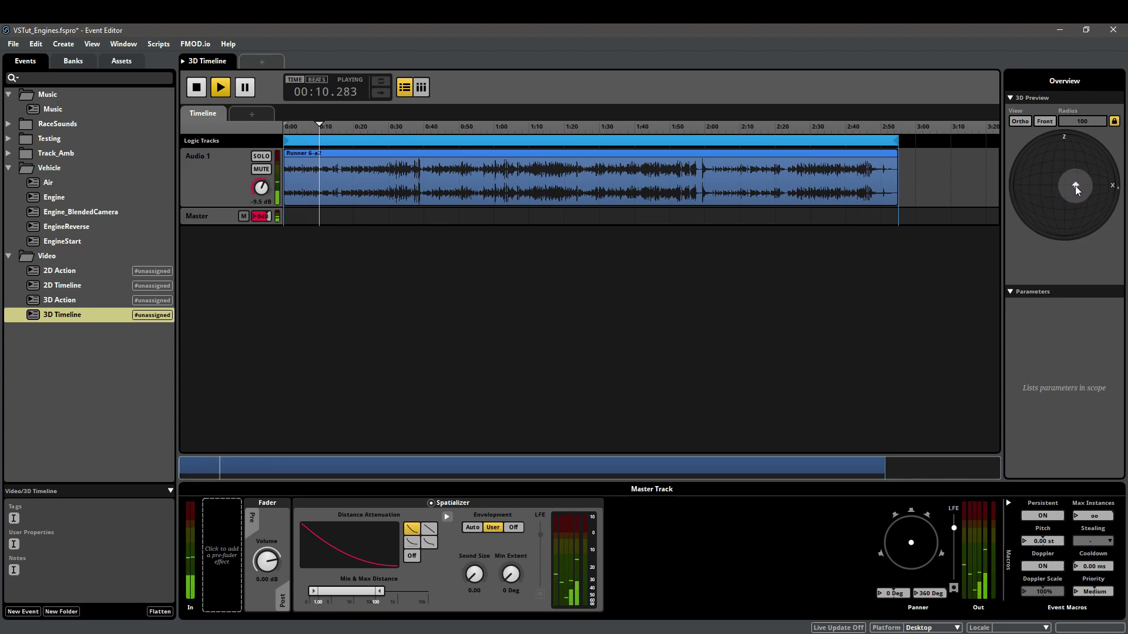
drag(1072, 186, 1019, 184)
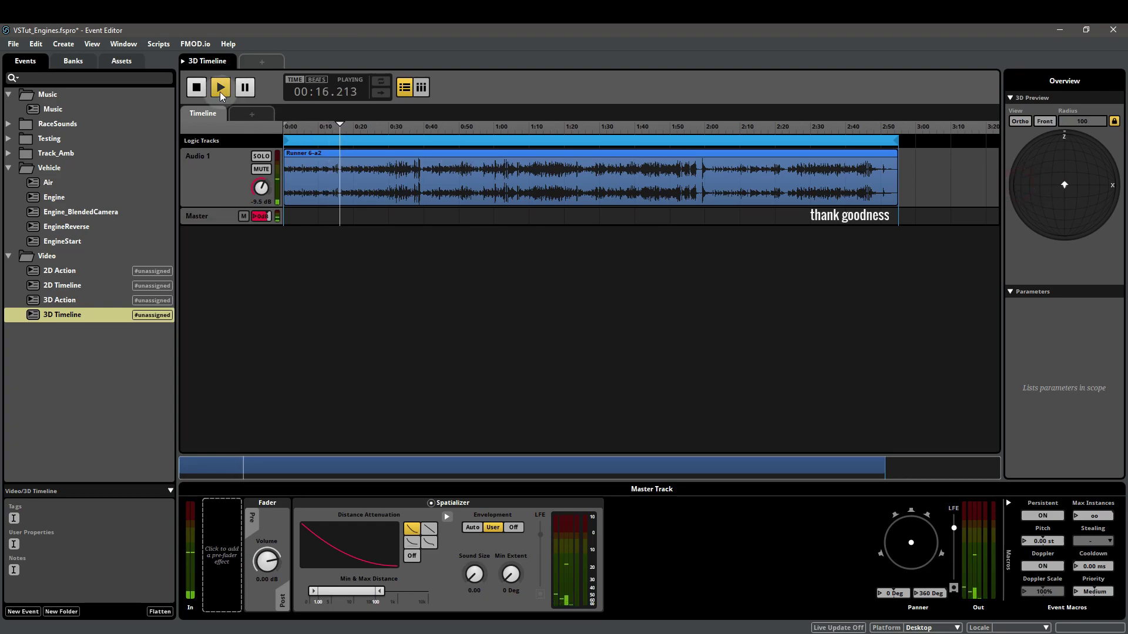
click(196, 86)
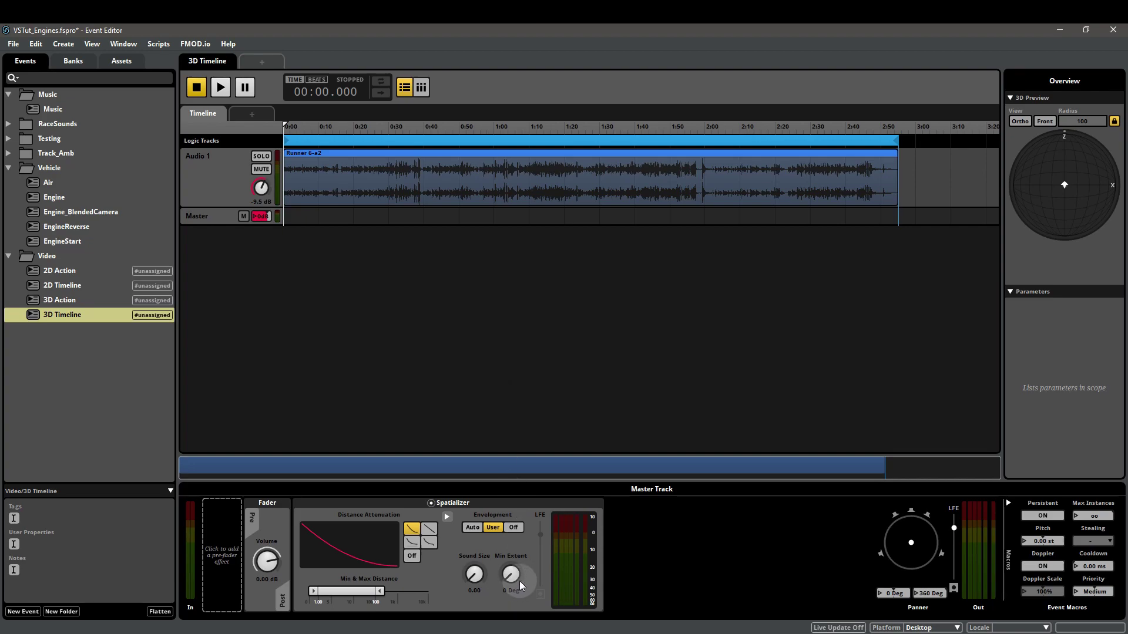
drag(515, 580, 514, 550)
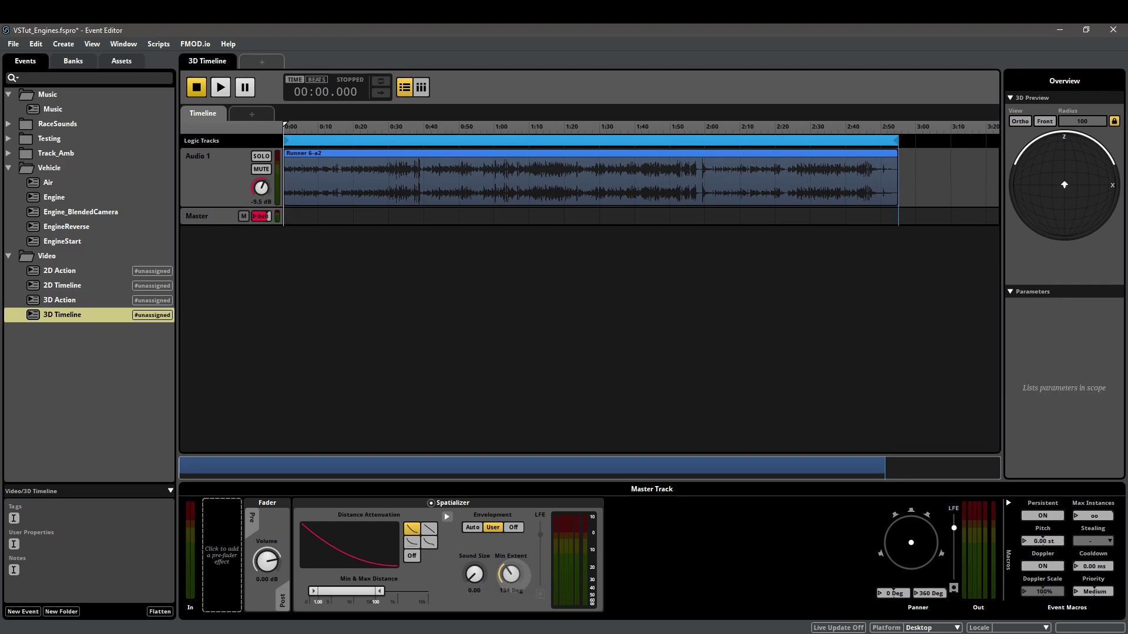
mouse_move(510, 574)
mouse_down()
mouse_move(509, 537)
mouse_move(547, 430)
mouse_up()
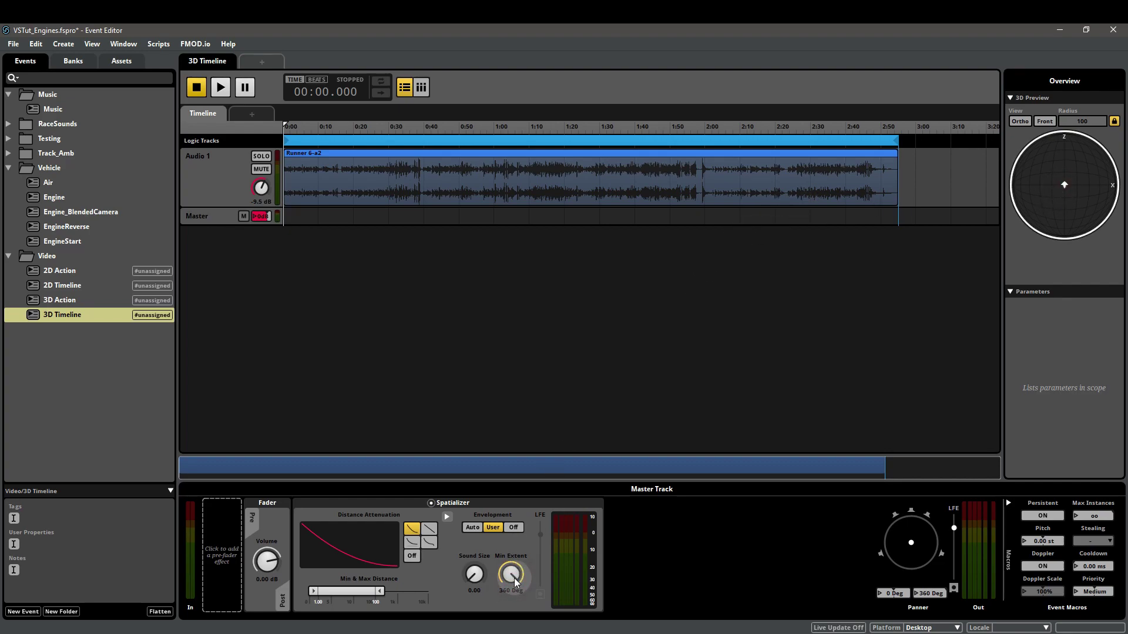
click(222, 87)
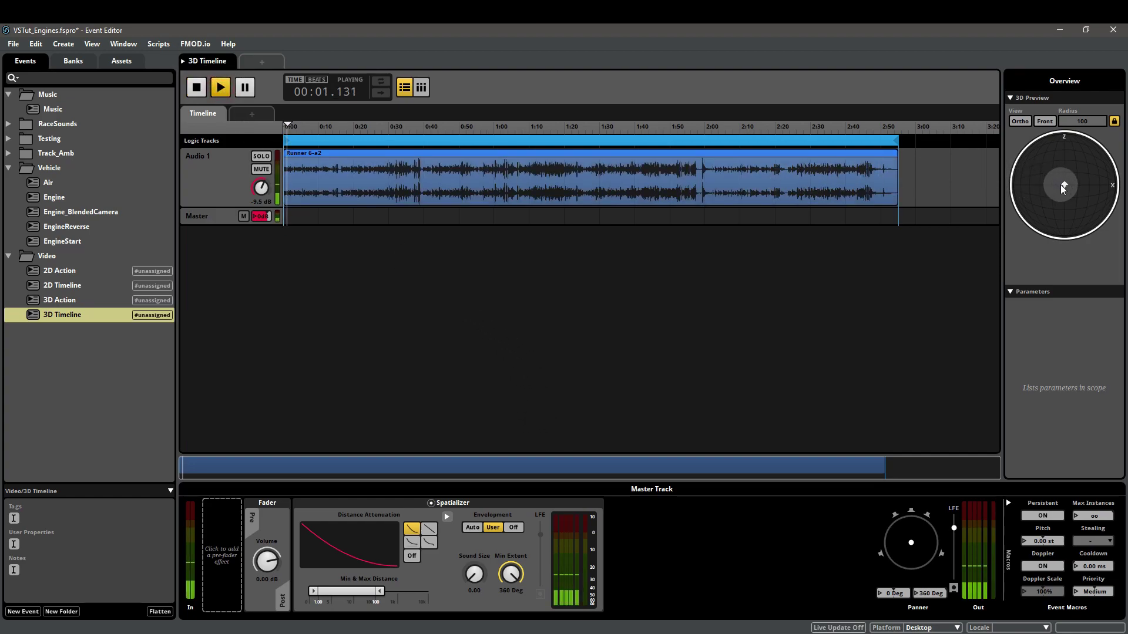
mouse_move(1057, 187)
mouse_down()
mouse_move(1030, 189)
mouse_move(1089, 184)
mouse_move(1048, 187)
mouse_up()
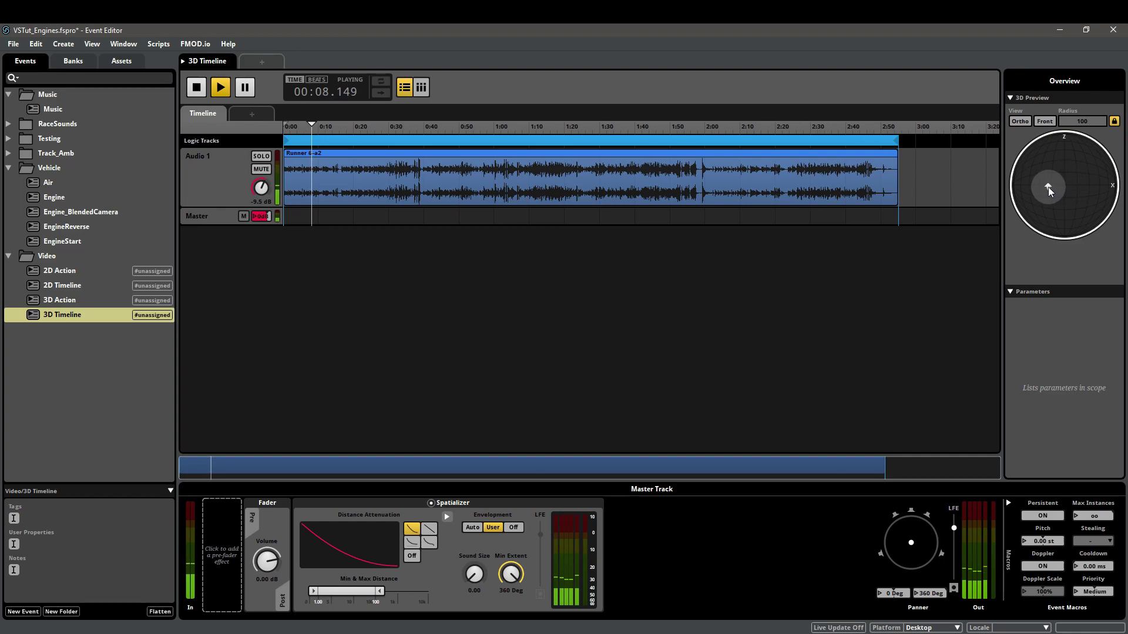
click(196, 87)
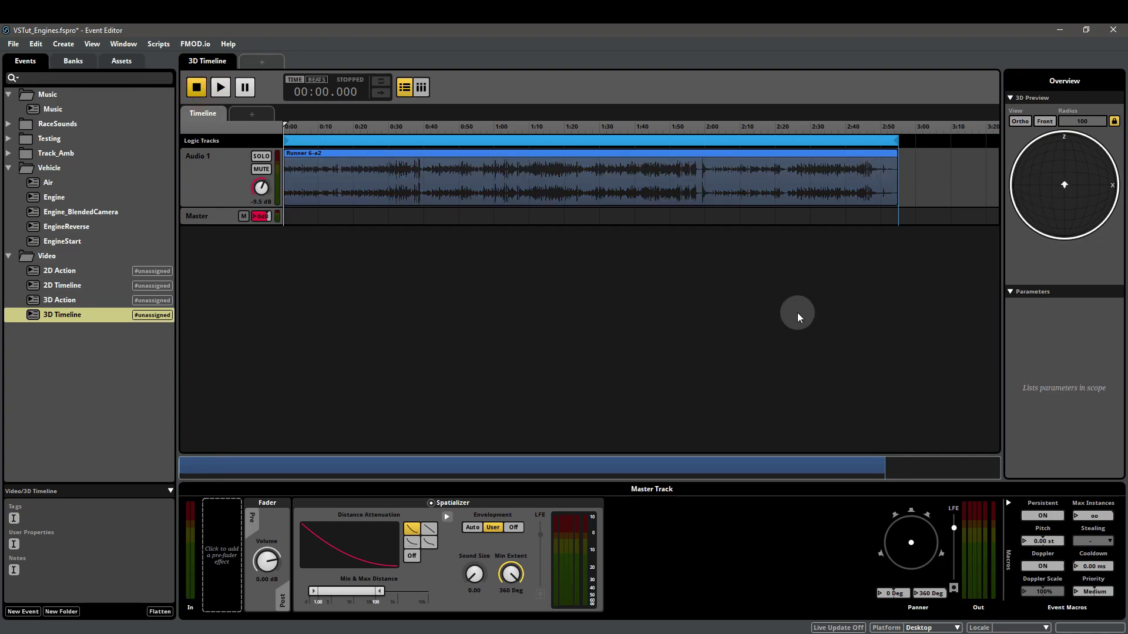
- Create a new parameter sheet named Video ranging from 0 to 1
click(251, 115)
mouse_move(277, 141)
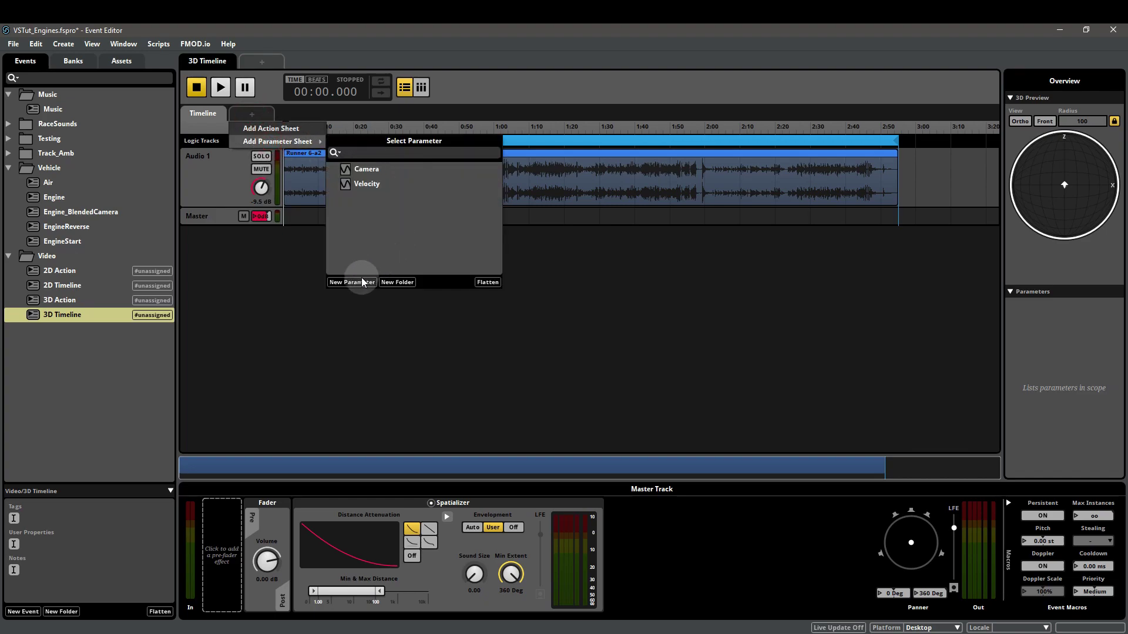
click(351, 281)
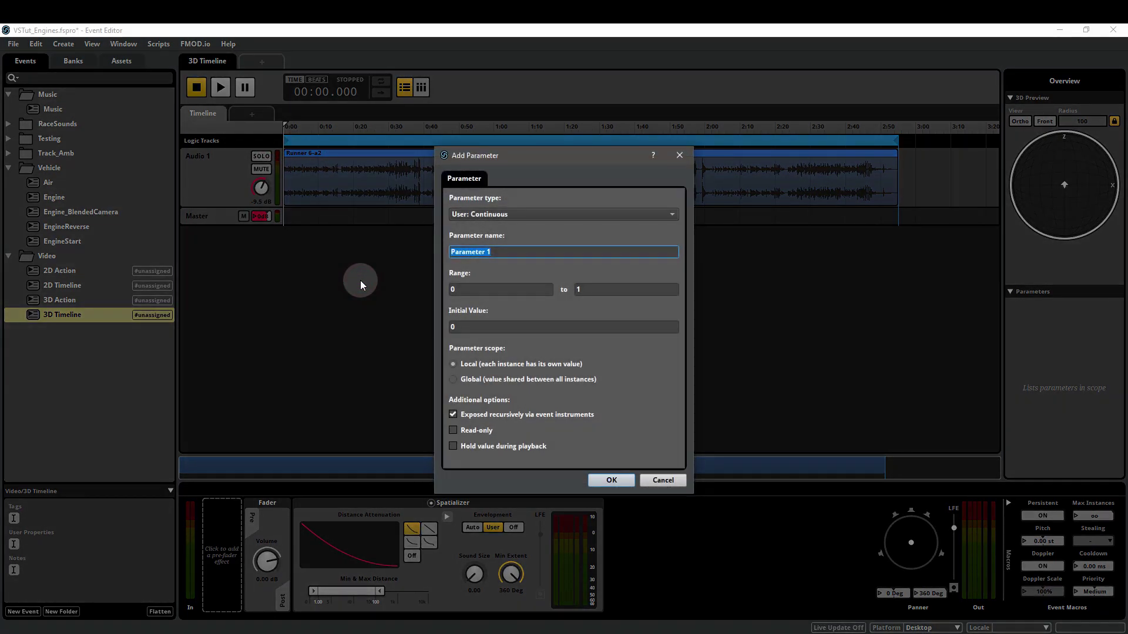
text(Video)
click(611, 480)
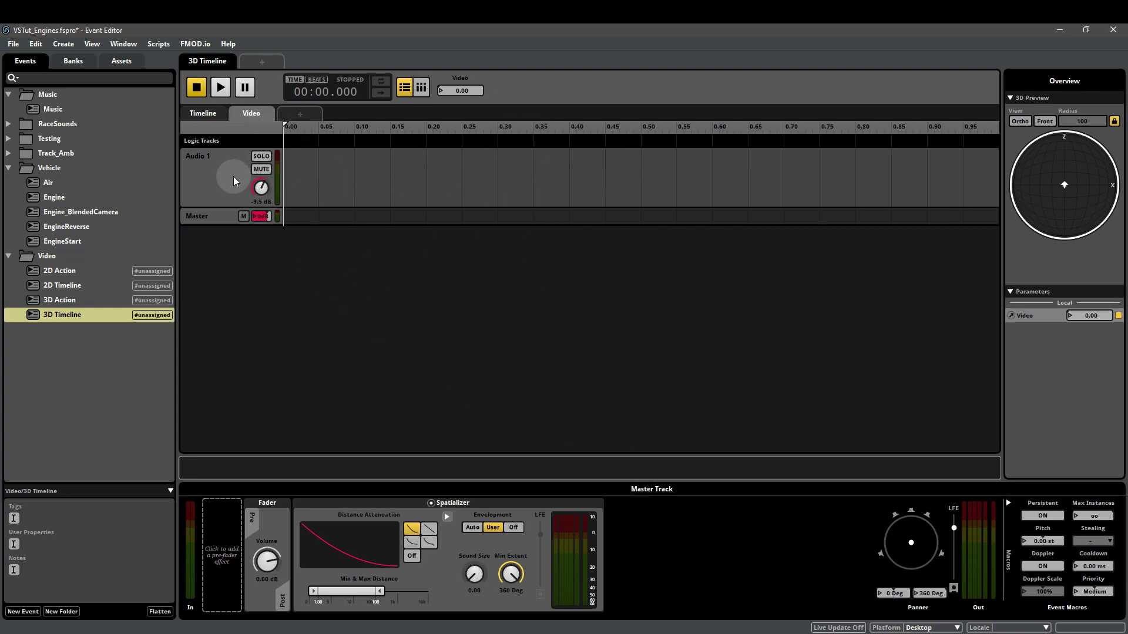
- Check Engine_BlendedCamera for reference, then select the 3D Timeline's master track
click(199, 173)
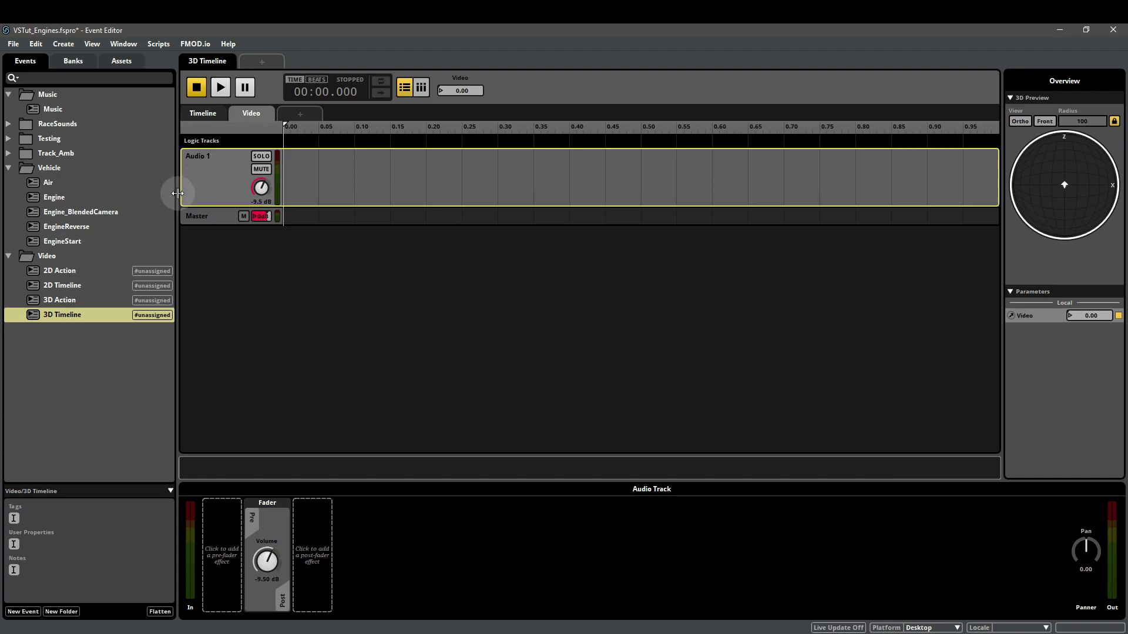
click(103, 211)
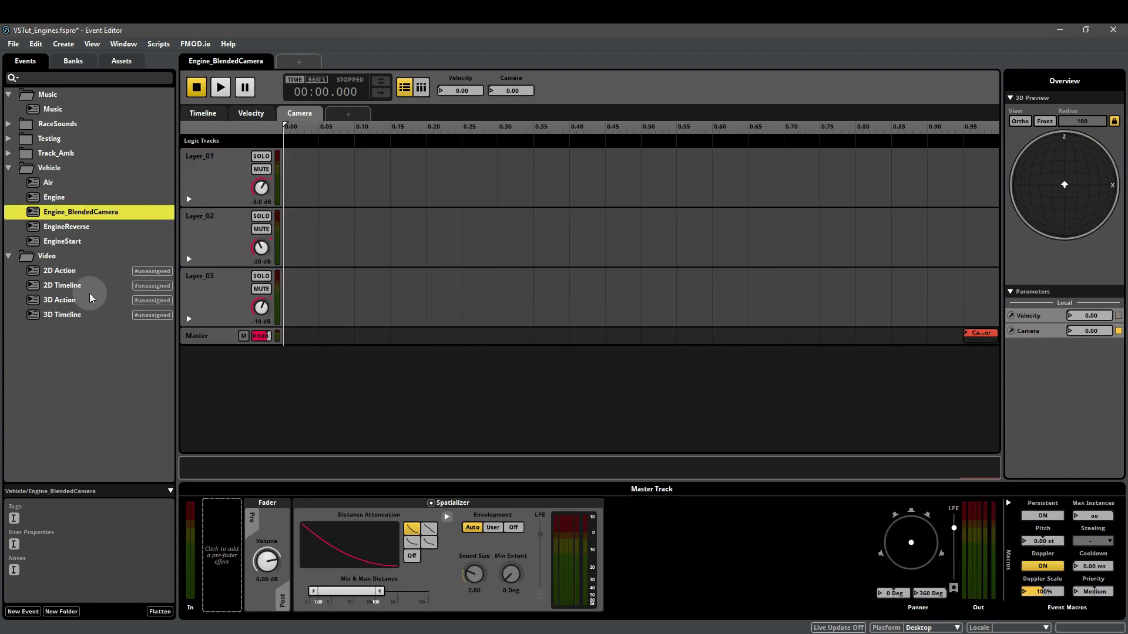
click(76, 317)
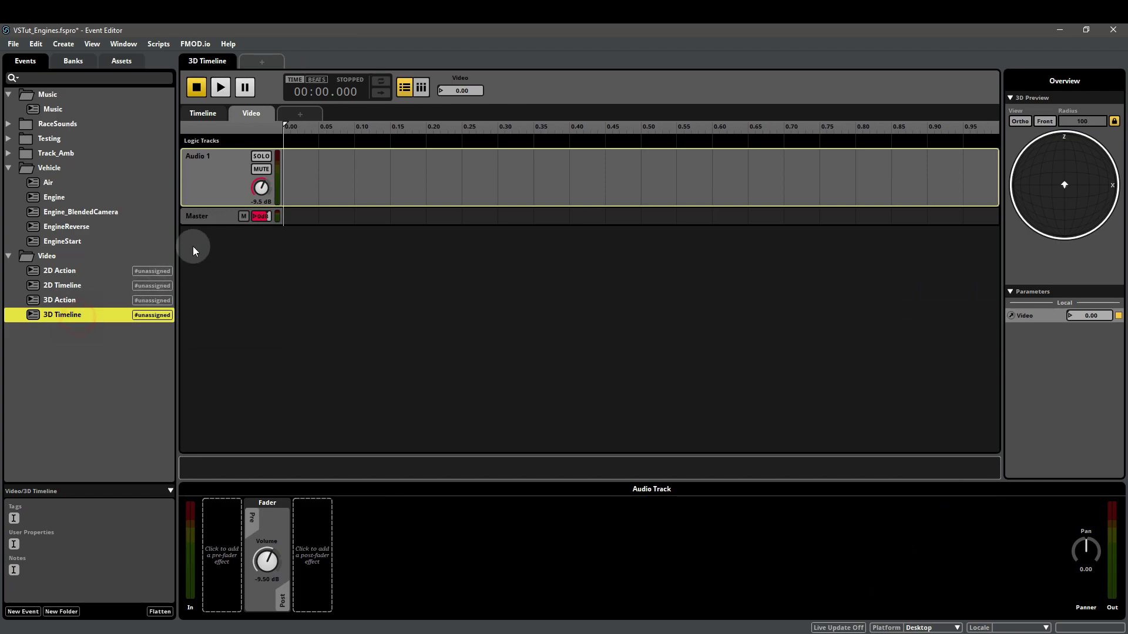
click(211, 215)
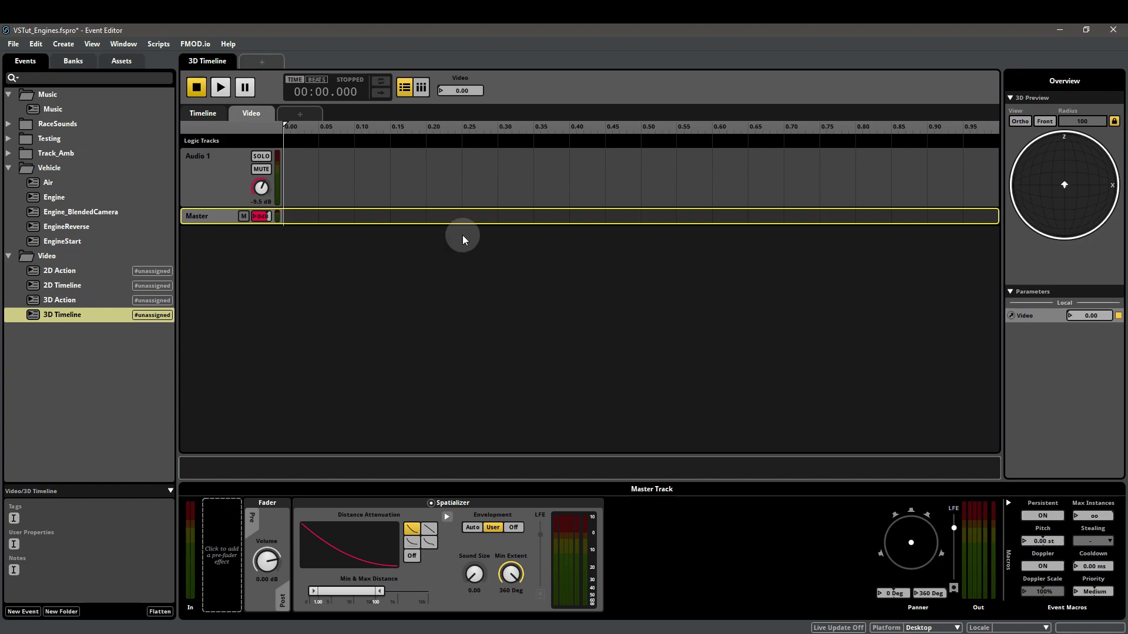
- Add an FMOD 3-EQ to the master track with Mid and High automation lanes
right_click(660, 536)
mouse_move(692, 542)
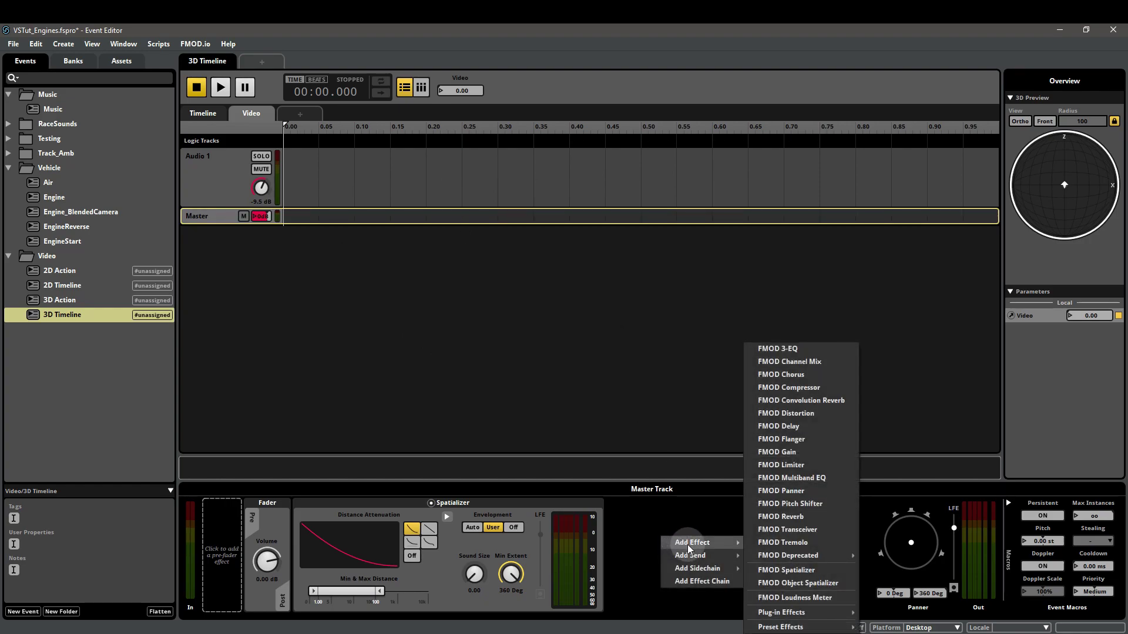
click(813, 349)
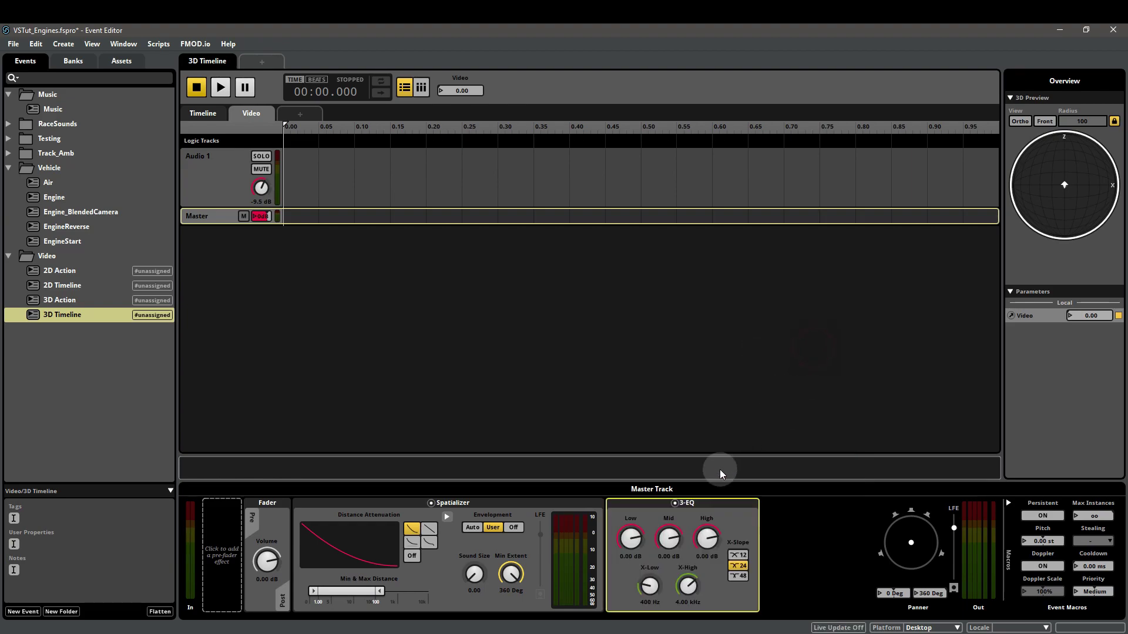
right_click(669, 539)
click(711, 537)
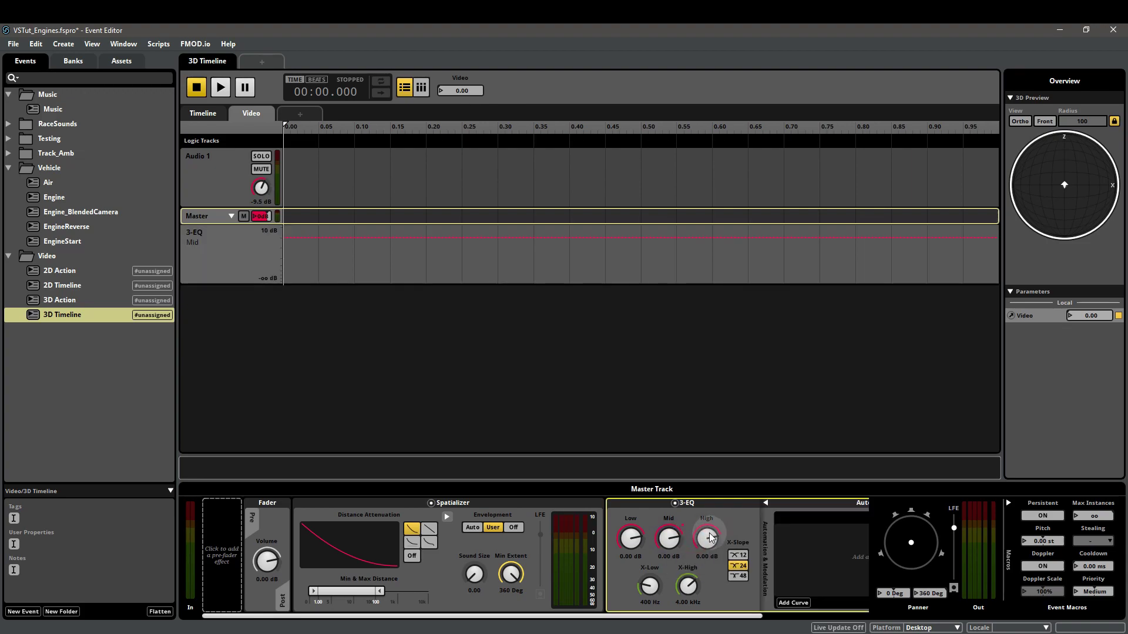
right_click(710, 536)
click(729, 539)
drag(614, 622, 850, 622)
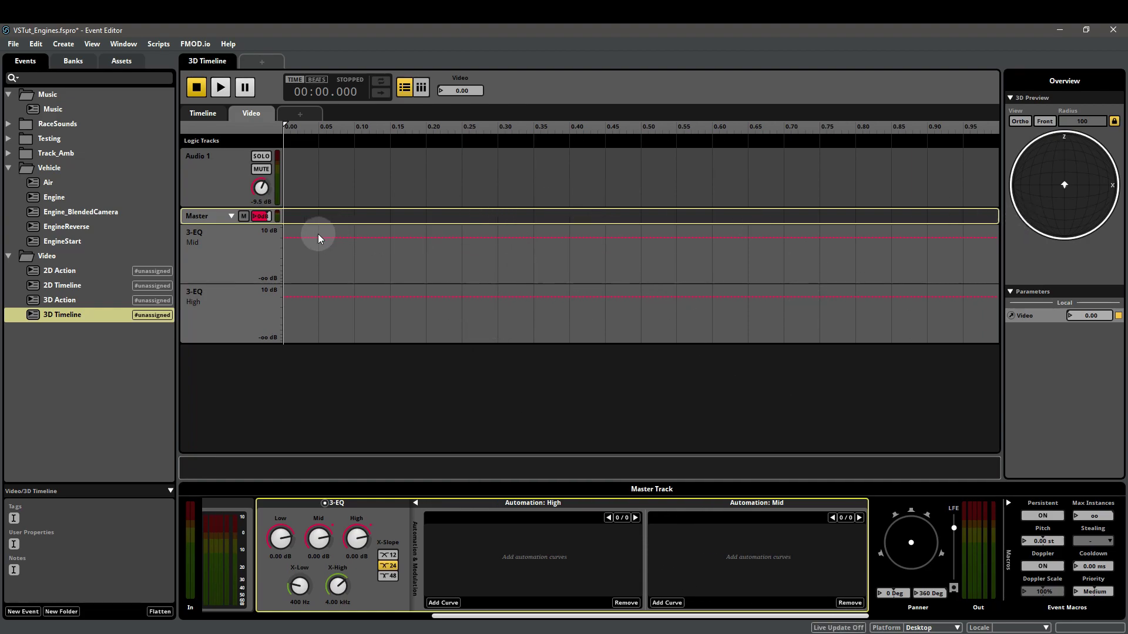
- Draw a zig-zag Mid automation curve across the Video parameter lane
click(327, 272)
click(355, 237)
click(400, 264)
click(433, 241)
click(466, 270)
click(641, 267)
click(697, 276)
click(740, 245)
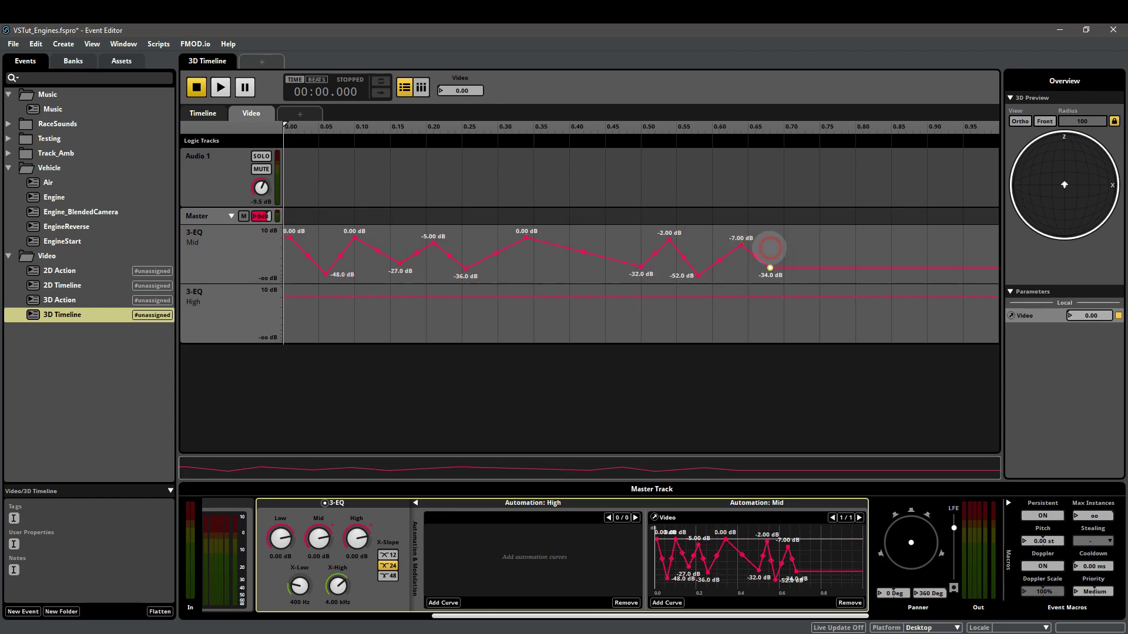
click(771, 274)
click(800, 236)
click(839, 278)
click(969, 266)
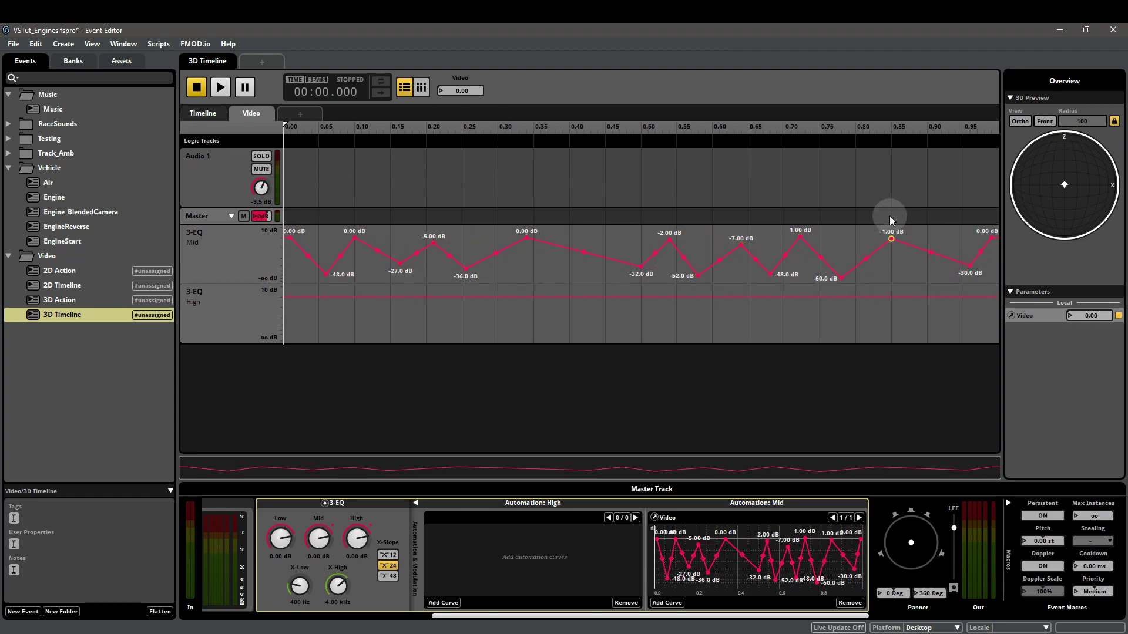
- Draw a zig-zag High automation curve across the Video parameter lane
drag(297, 312, 284, 326)
click(296, 291)
click(399, 326)
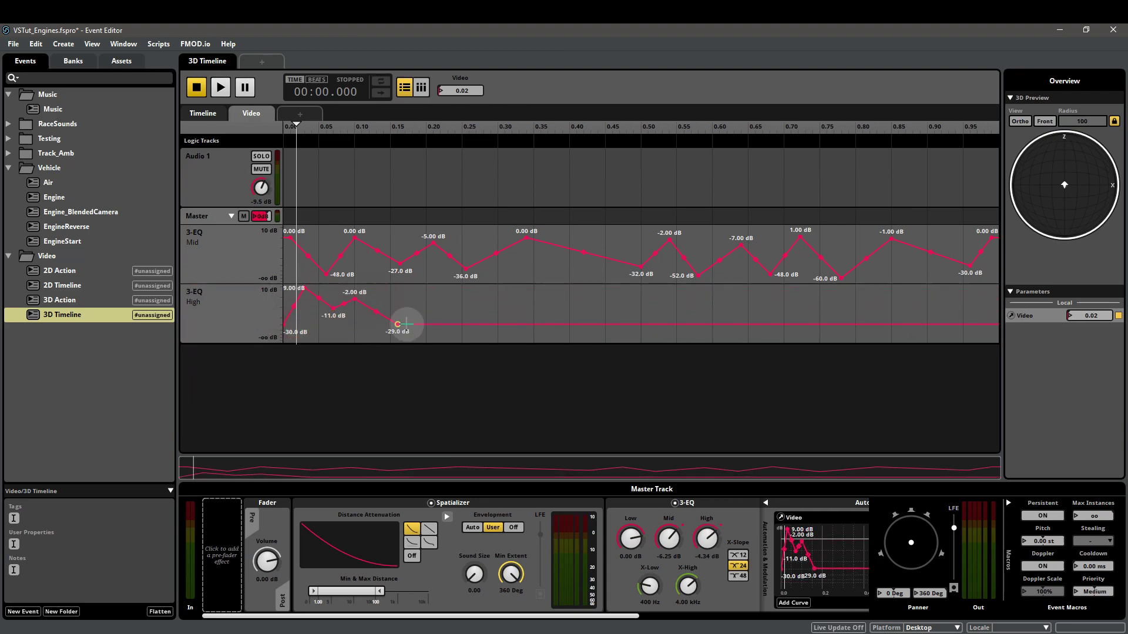
click(489, 295)
click(563, 325)
click(665, 295)
click(689, 329)
click(722, 296)
click(746, 321)
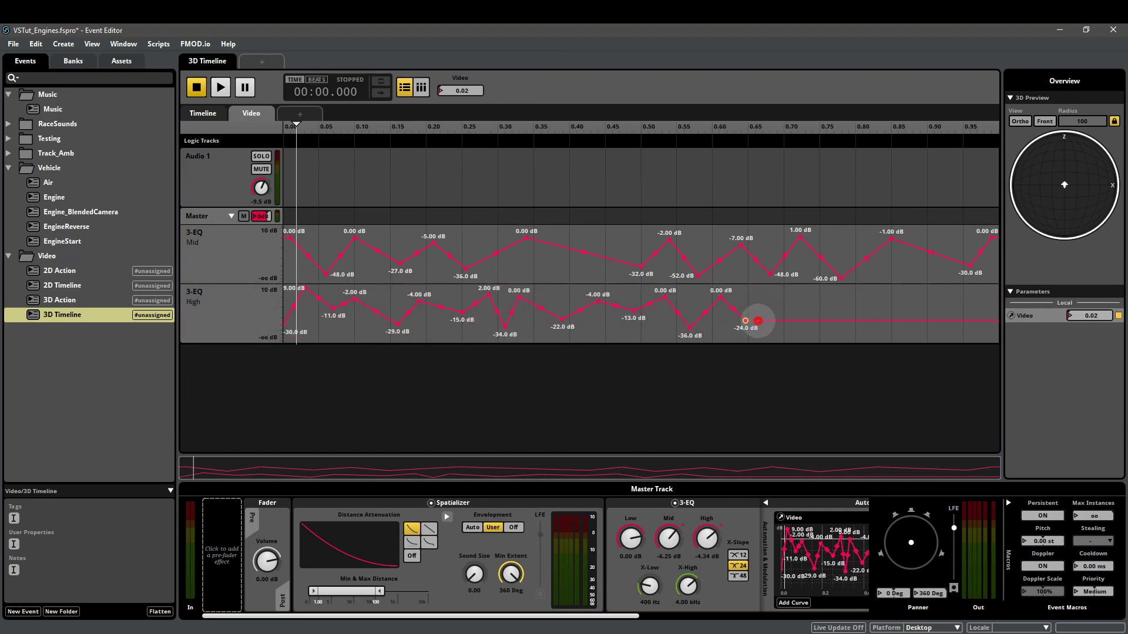
click(835, 292)
click(892, 307)
click(949, 293)
click(777, 406)
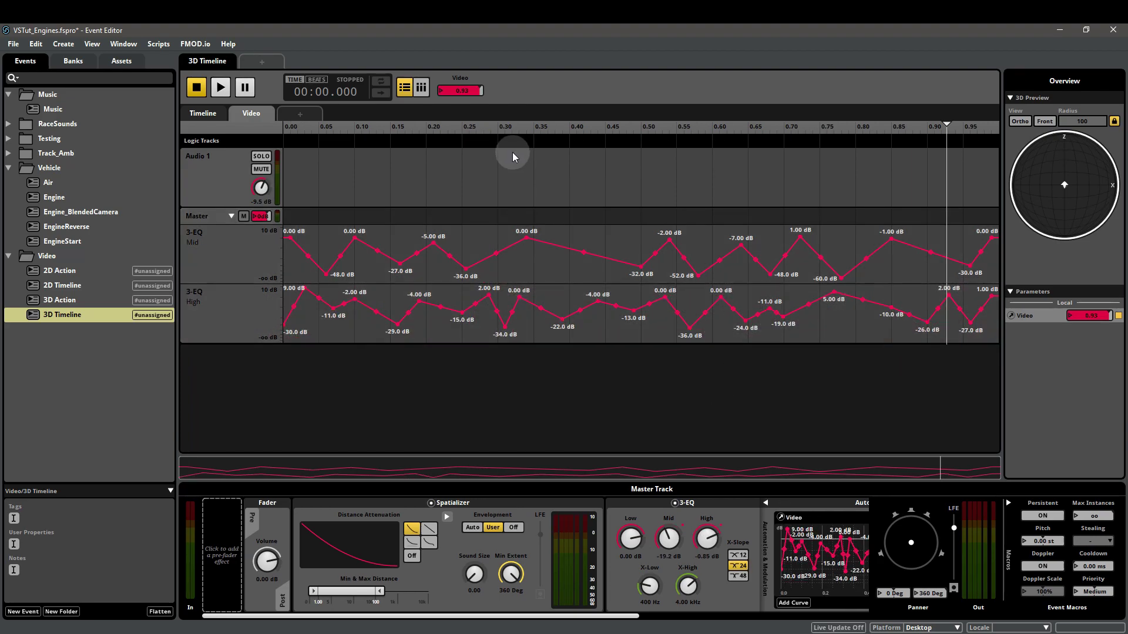
- Reset Video to 0.00, play the event to hear the EQ sweep, then stop
drag(467, 85, 450, 86)
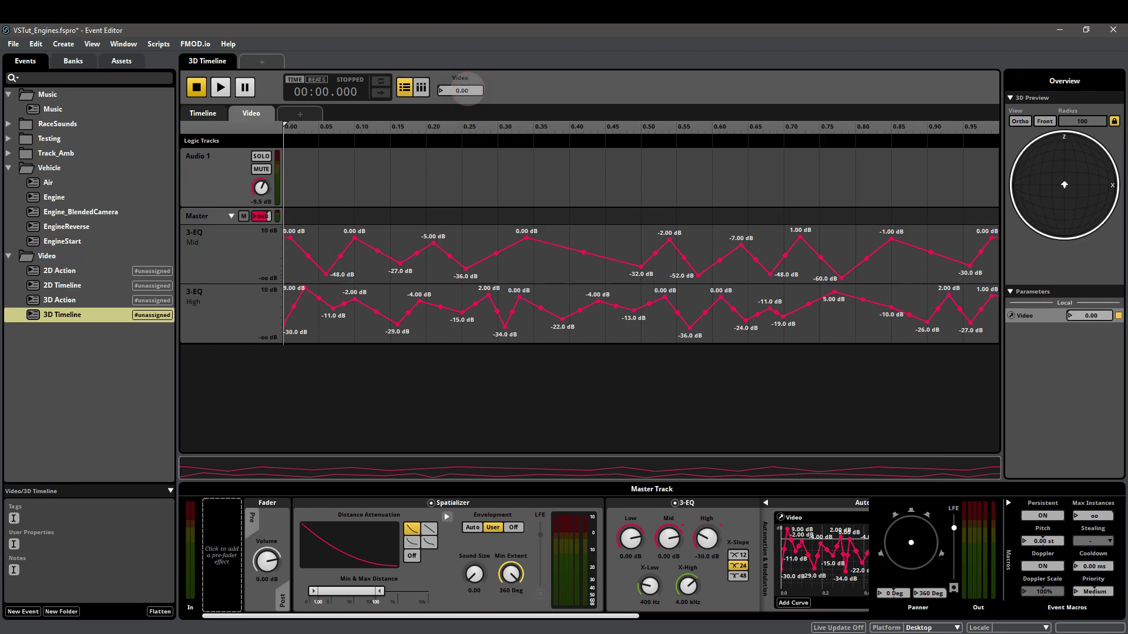
key(space)
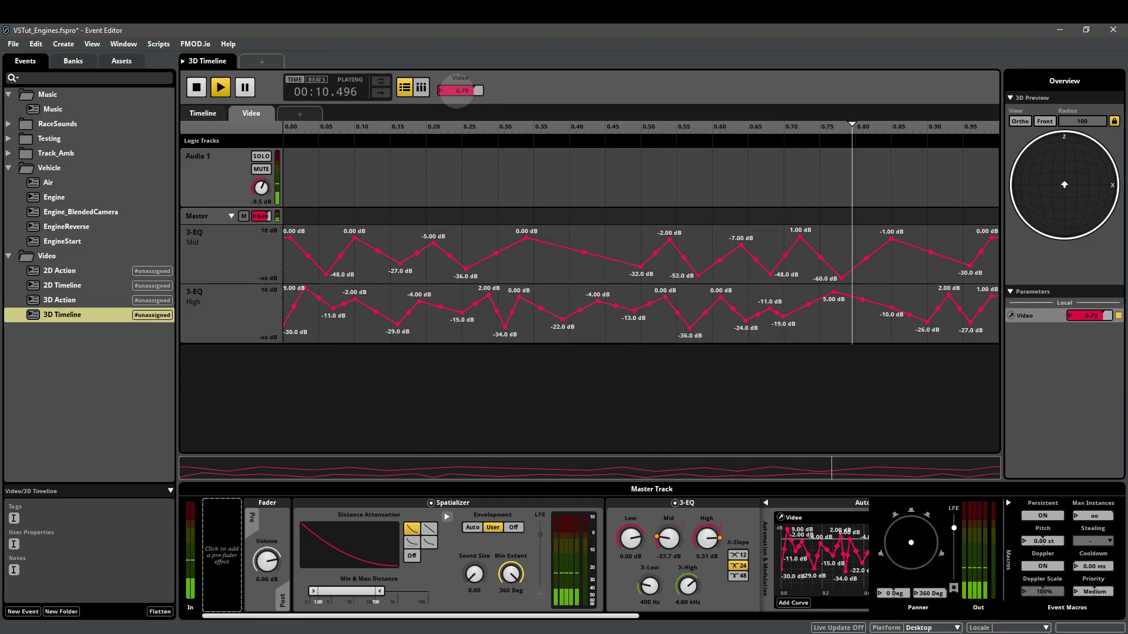
click(195, 87)
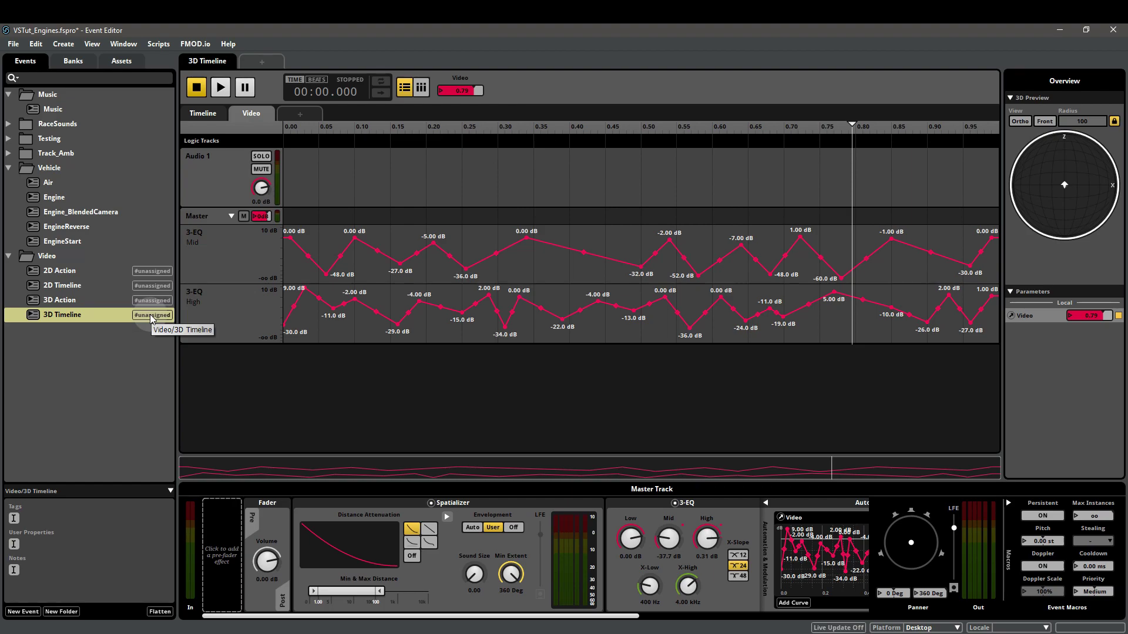
right_click(153, 319)
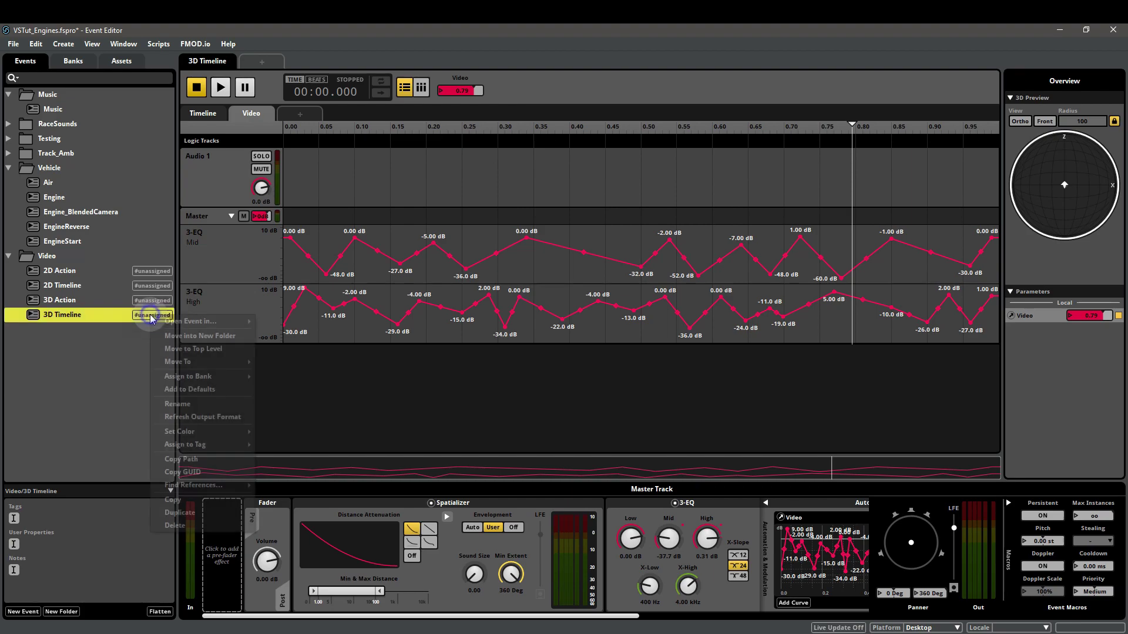
- Assign 3D Timeline to the Master bank and confirm it under Master in Banks
click(276, 379)
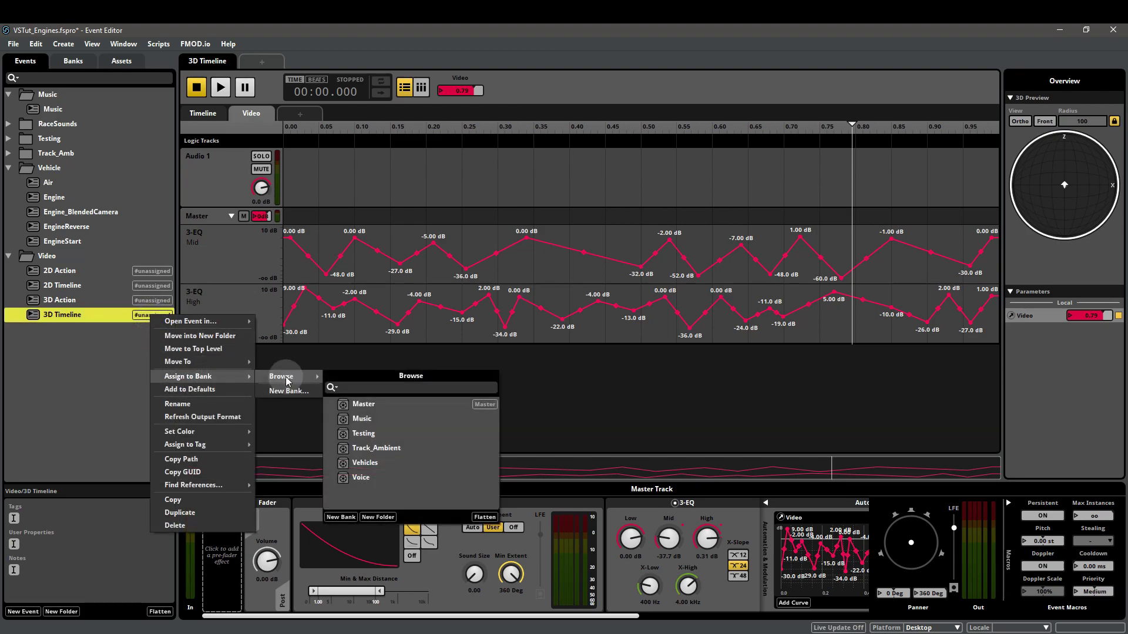
click(406, 405)
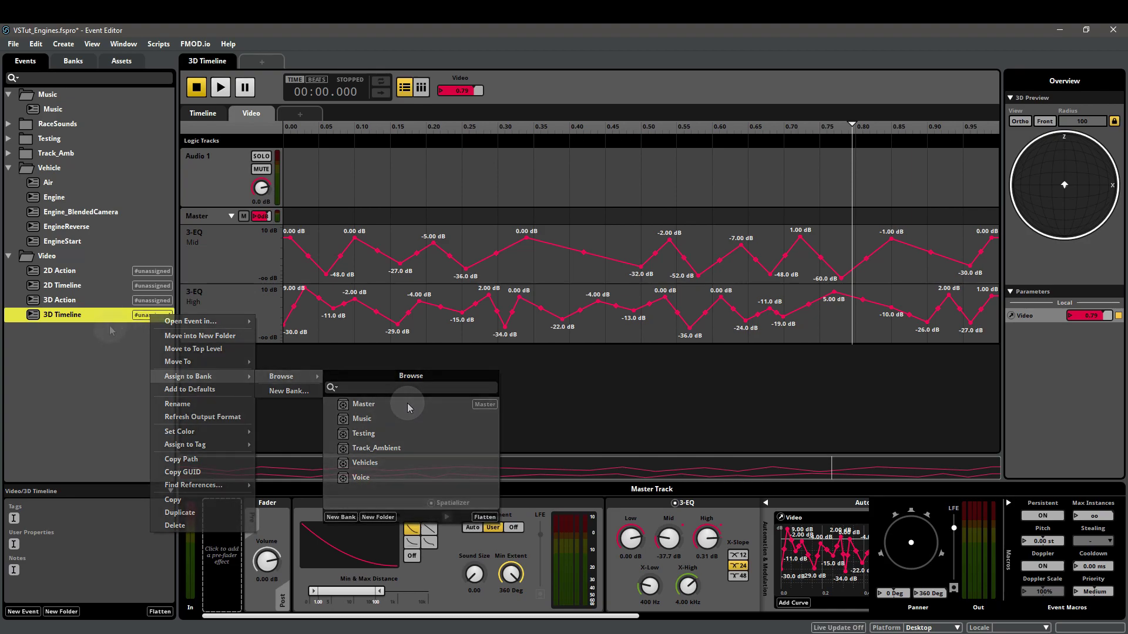
click(74, 63)
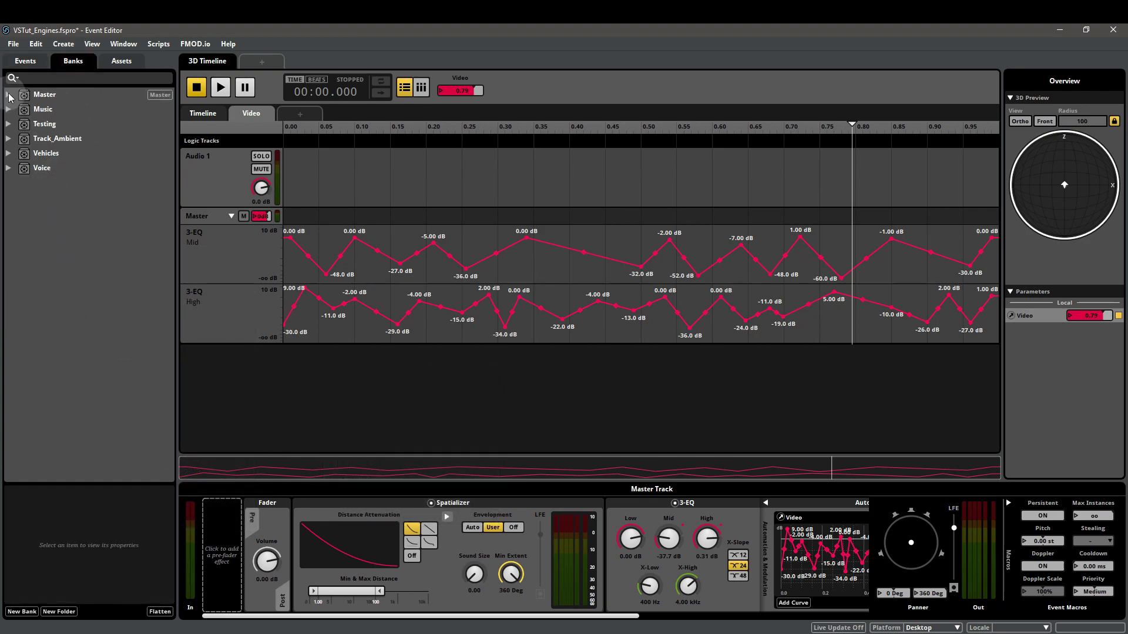
click(8, 95)
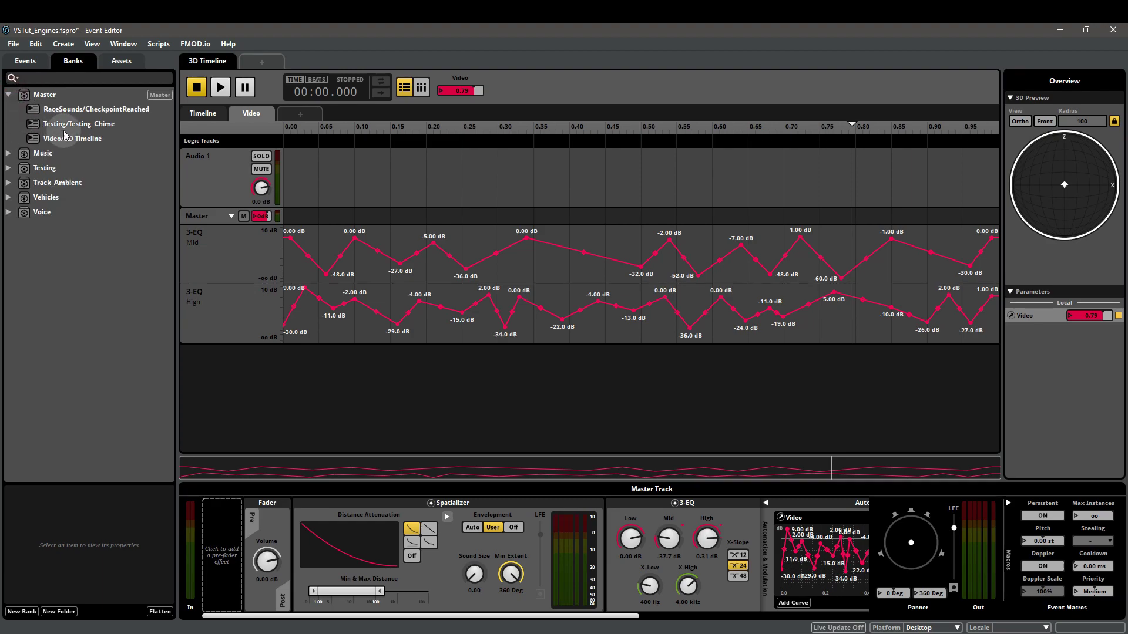
click(92, 142)
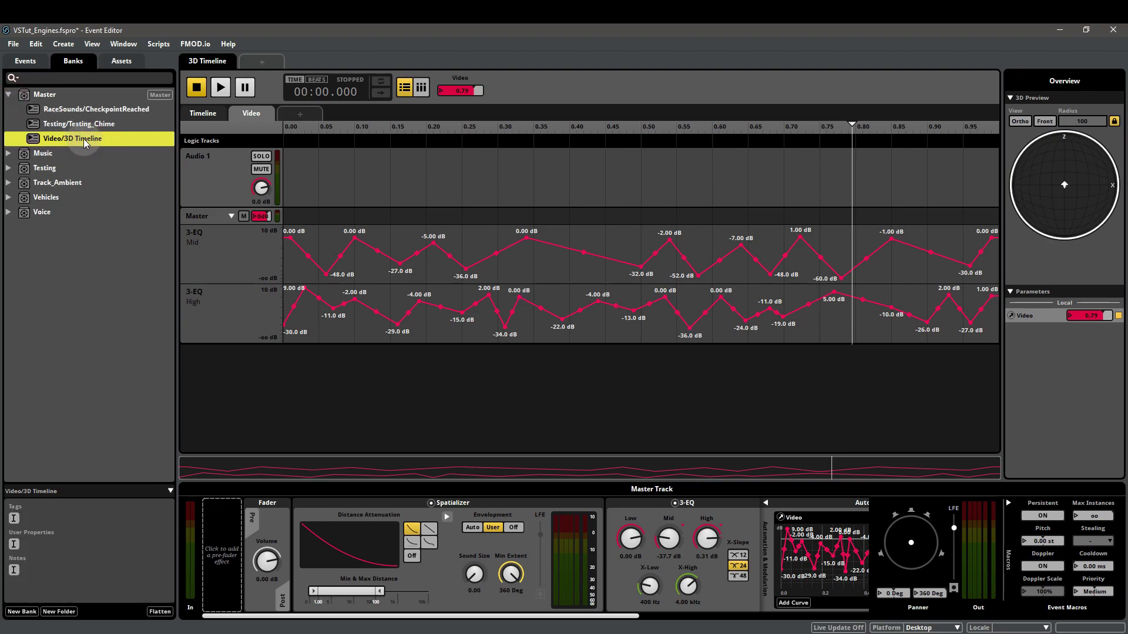
double_click(118, 138)
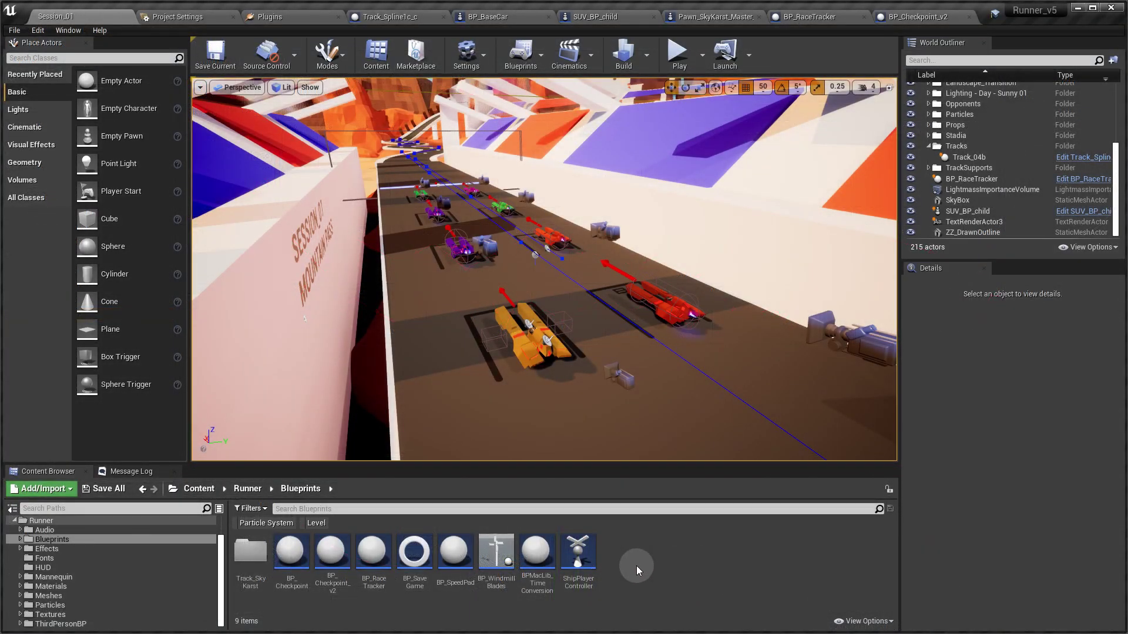
- Create an Actor-based Blueprint class in the Blueprints folder named BP_Testing
right_click(637, 566)
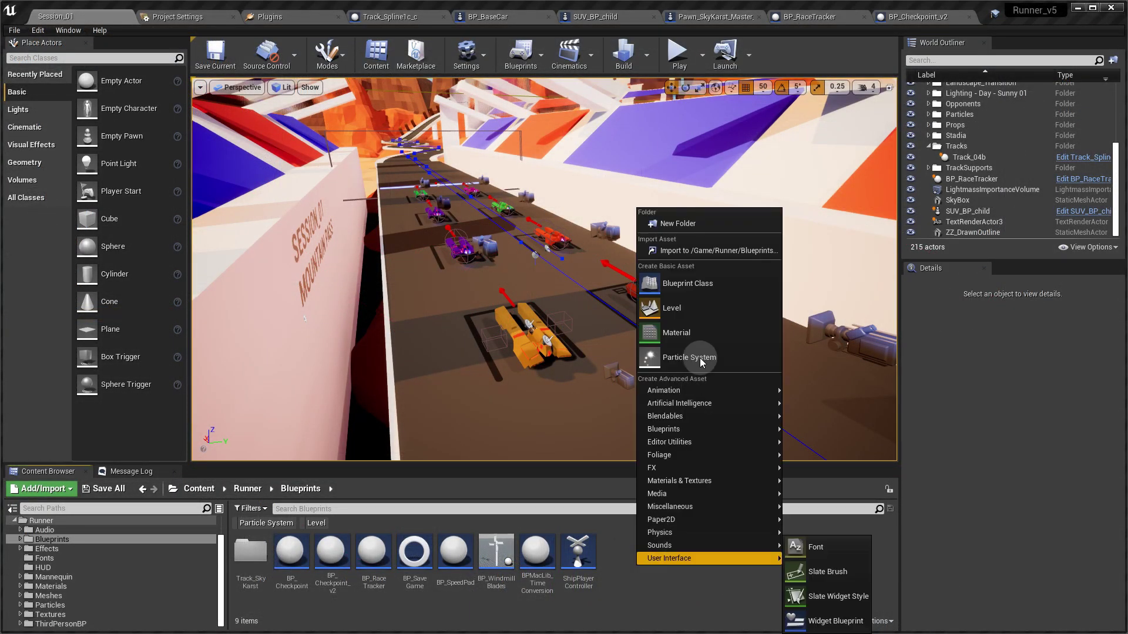
click(701, 285)
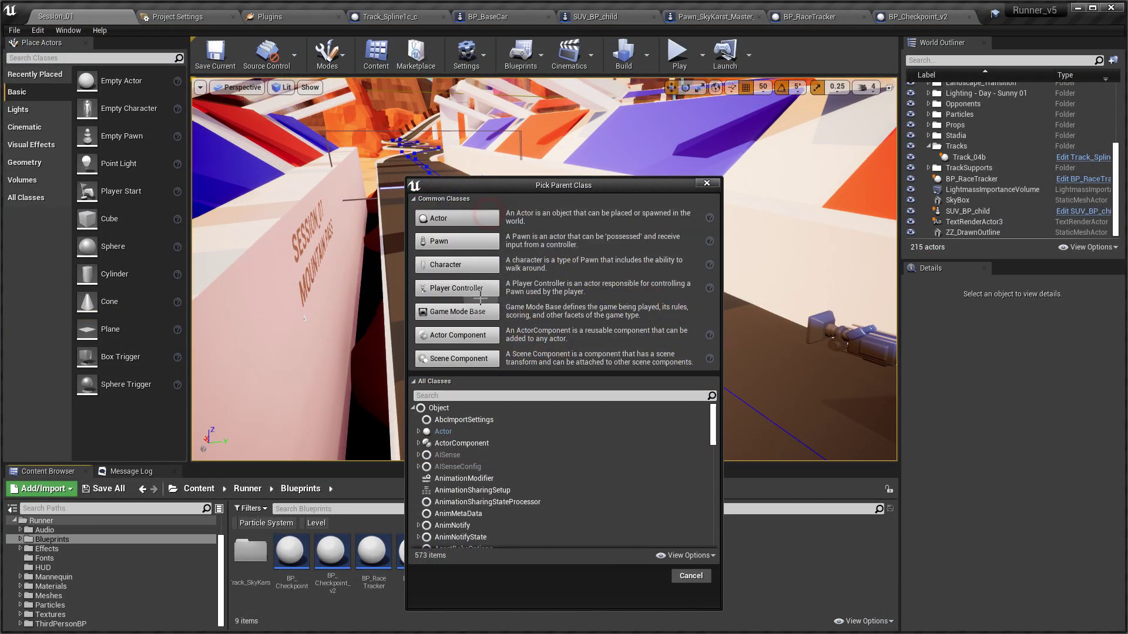
click(480, 298)
text(BP_T)
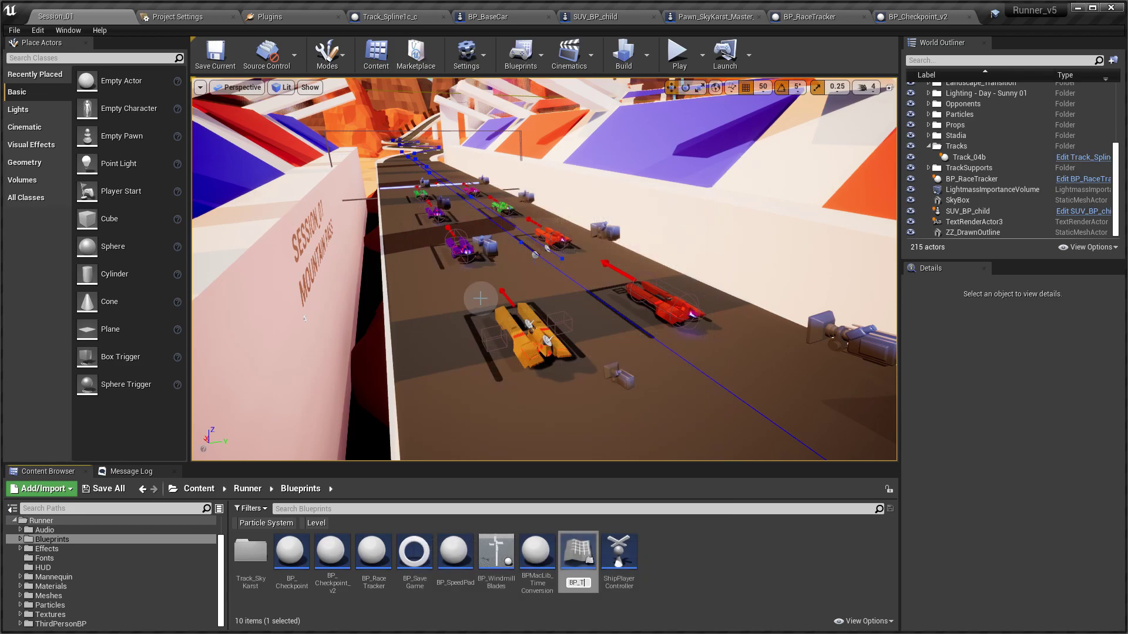
text(esting)
key(Return)
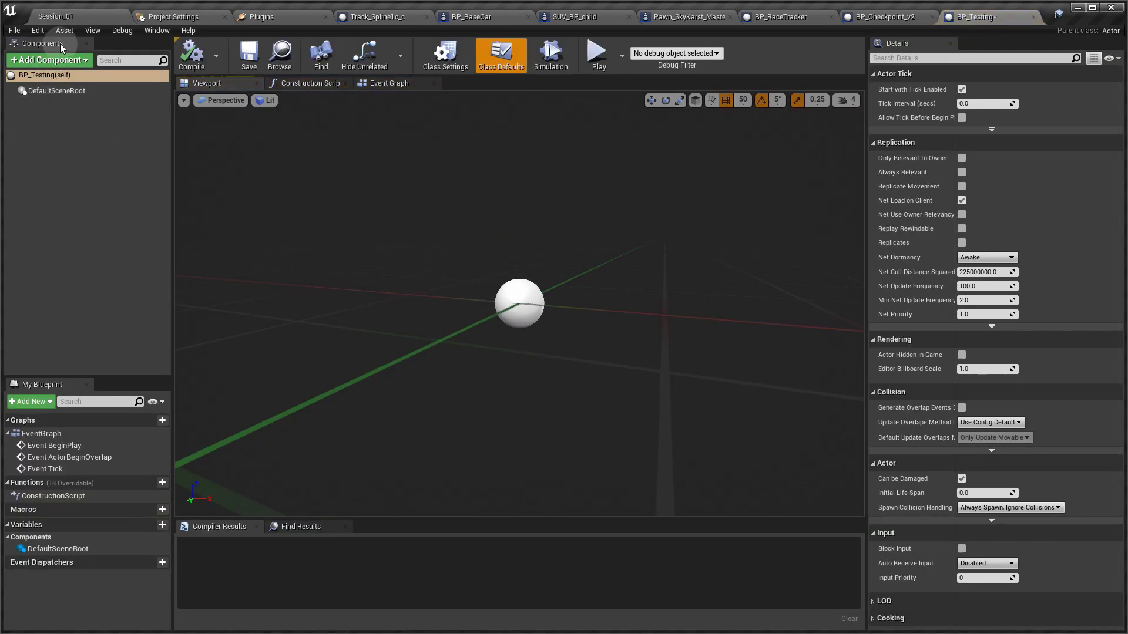
- Add an FMODAudio component to BP_Testing and assign it the 3D_Timeline event
click(53, 59)
click(50, 145)
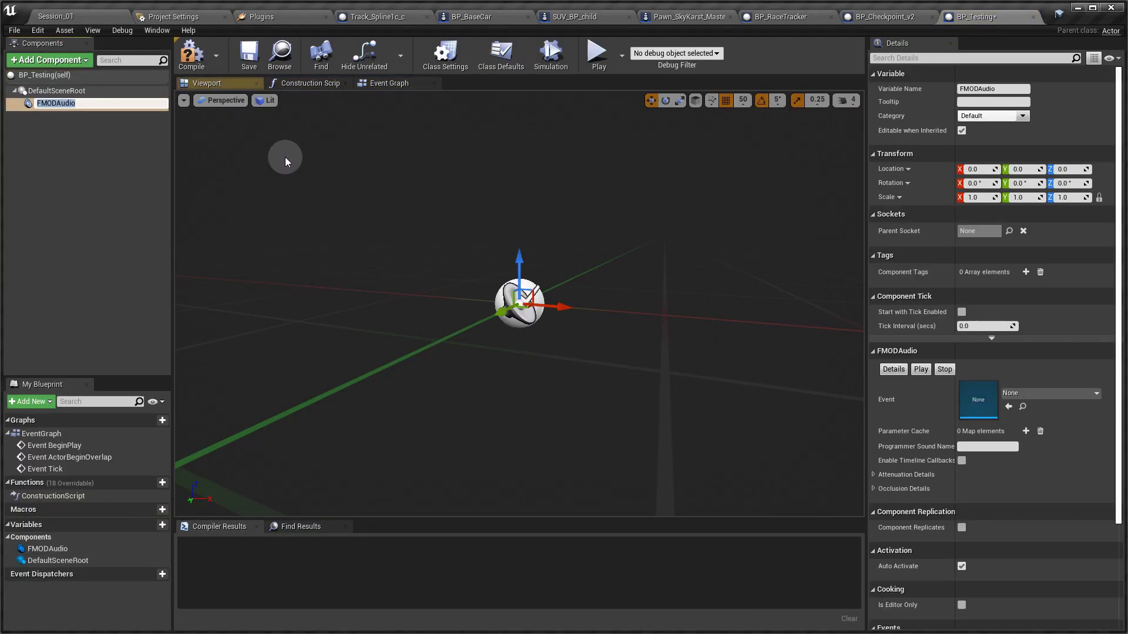
key(Return)
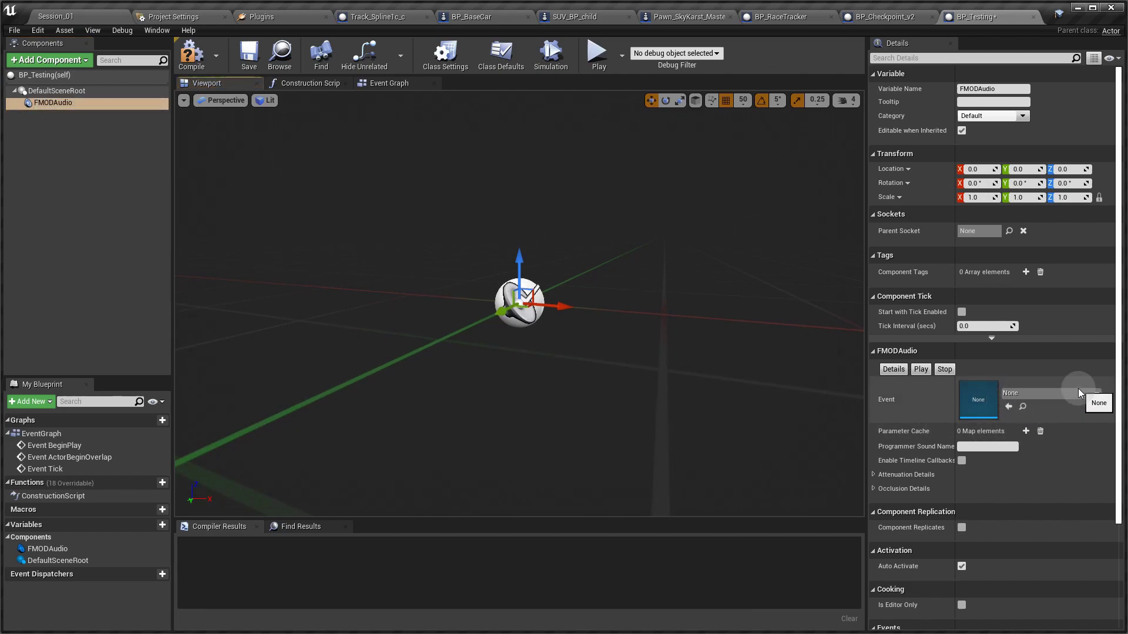
click(1052, 397)
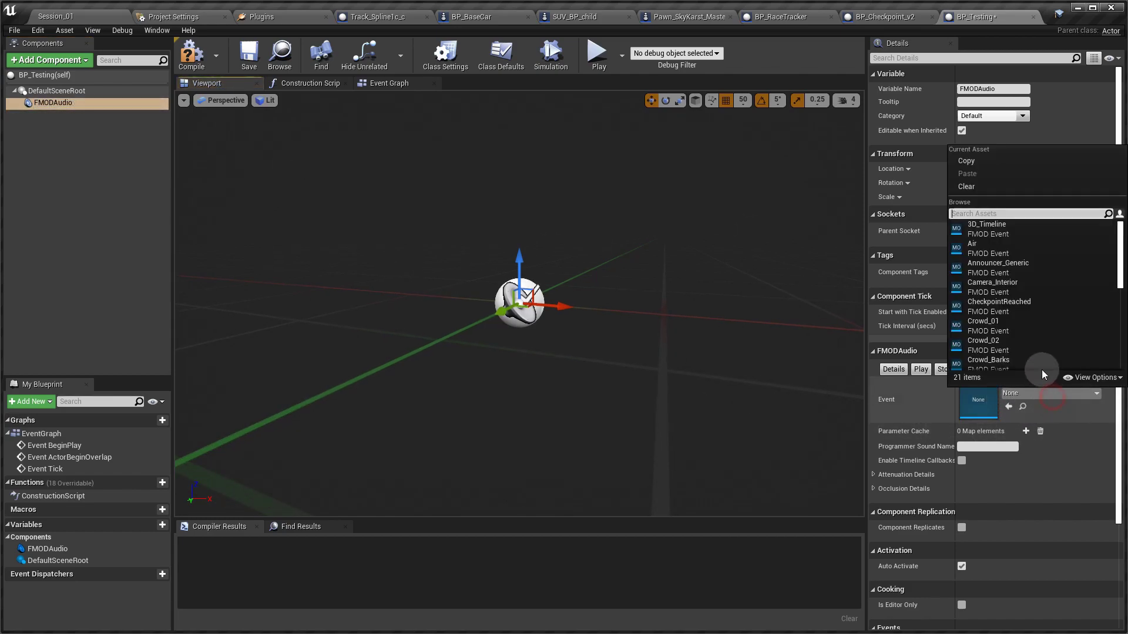
click(1013, 234)
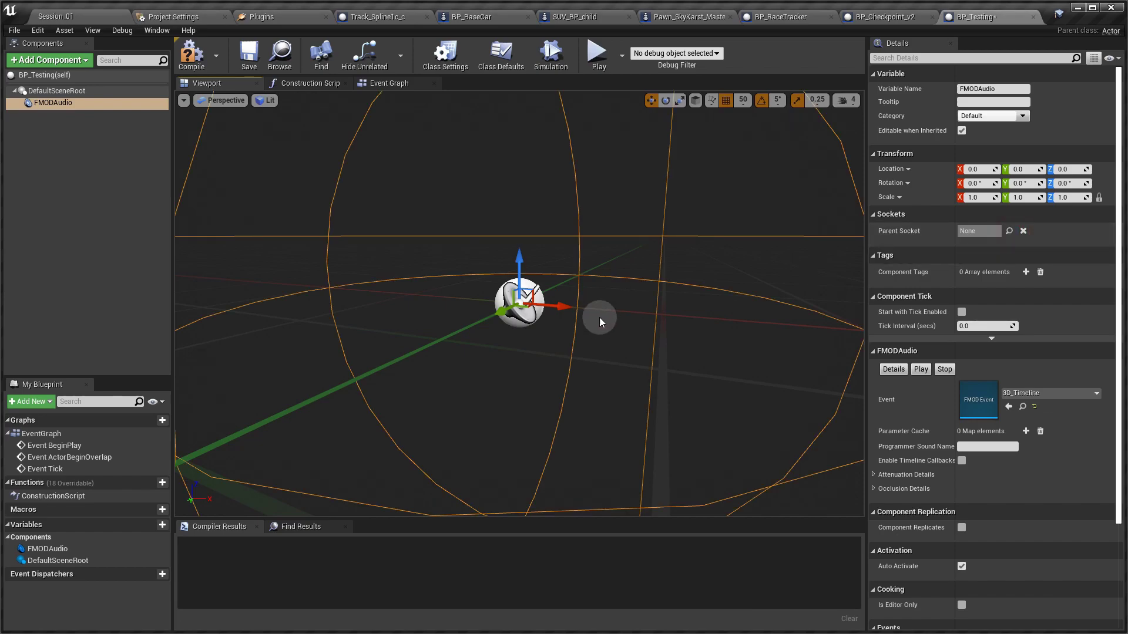
scroll(606, 317, down, 2)
scroll(607, 316, down, 1)
scroll(607, 316, down, 1)
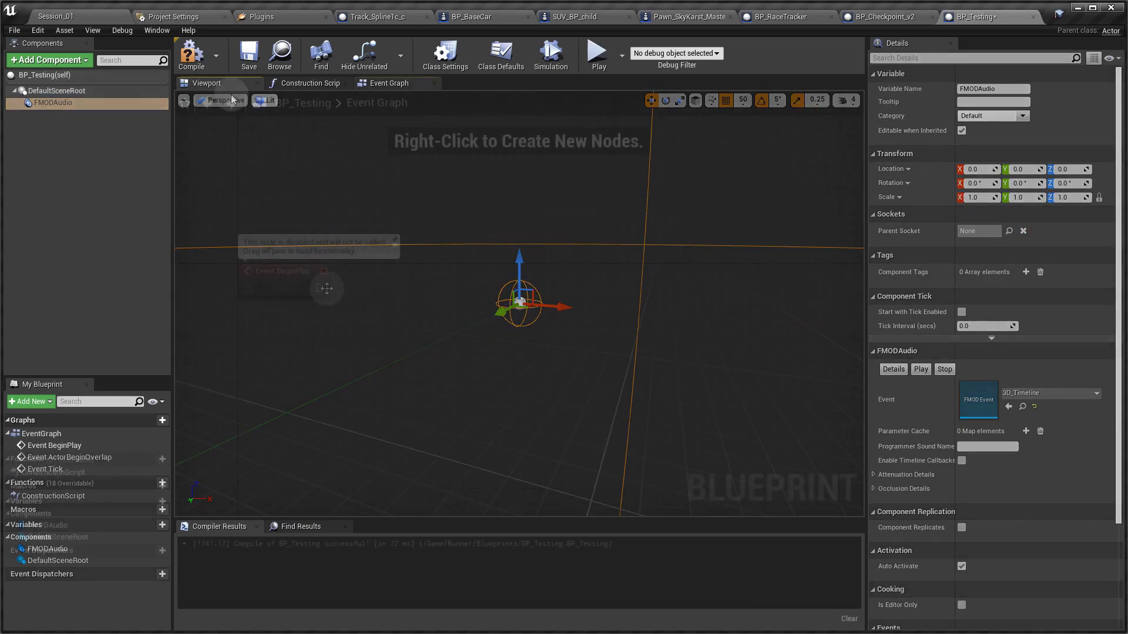
- Add a Timeline node off BeginPlay and a Set Parameter node for the FMODAudio component
drag(319, 288, 442, 276)
text(add )
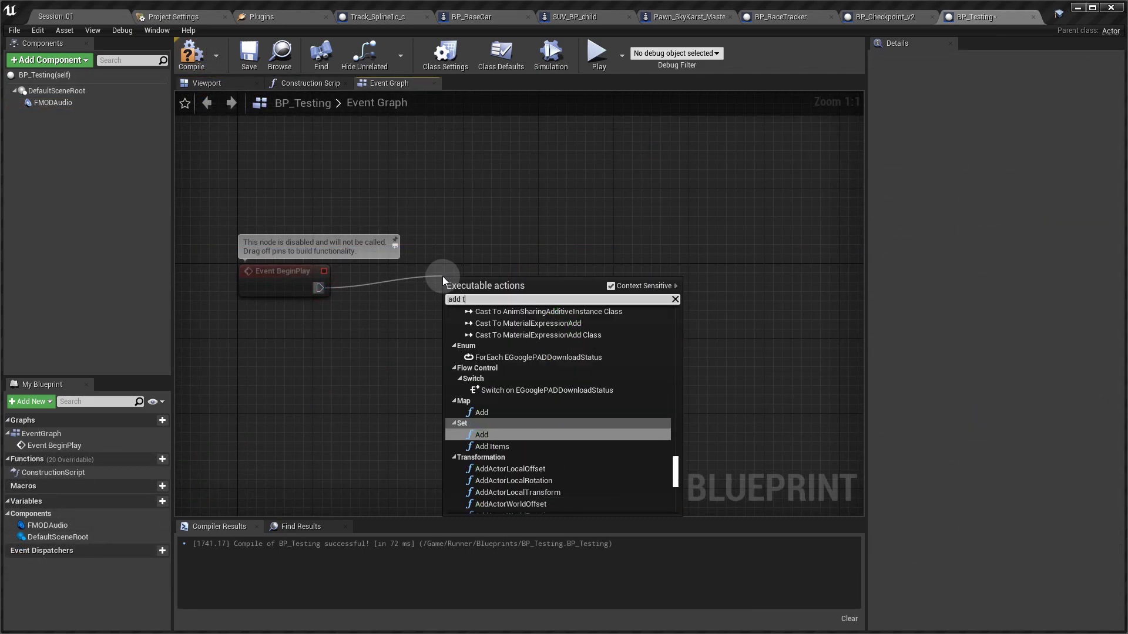
text(time)
key(Return)
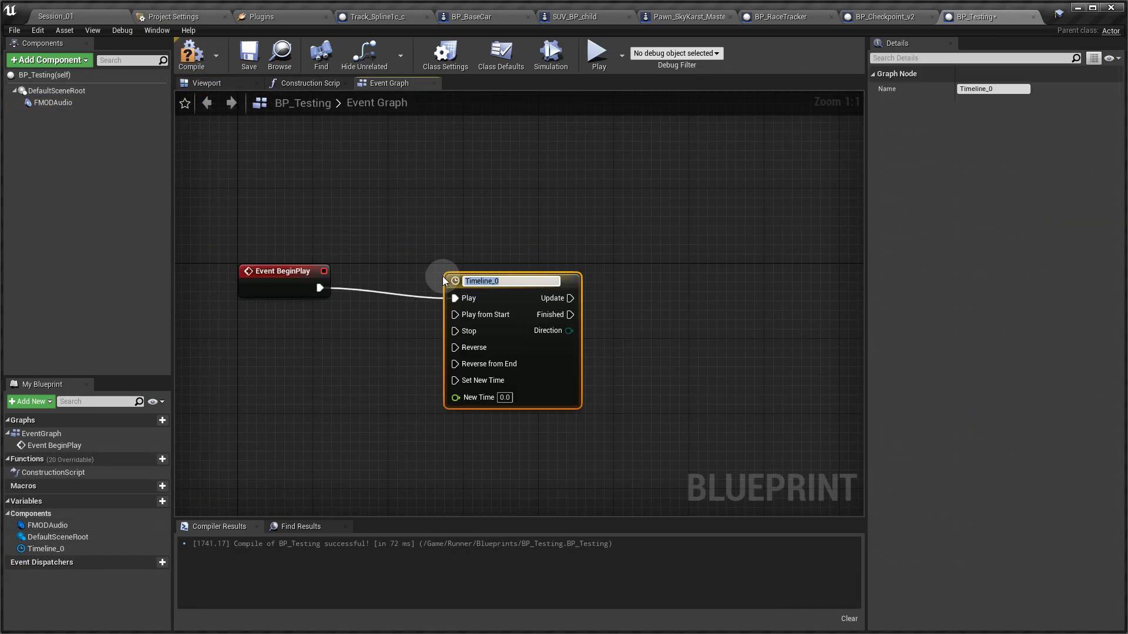
mouse_move(53, 103)
mouse_down()
mouse_move(365, 371)
mouse_move(601, 293)
mouse_up()
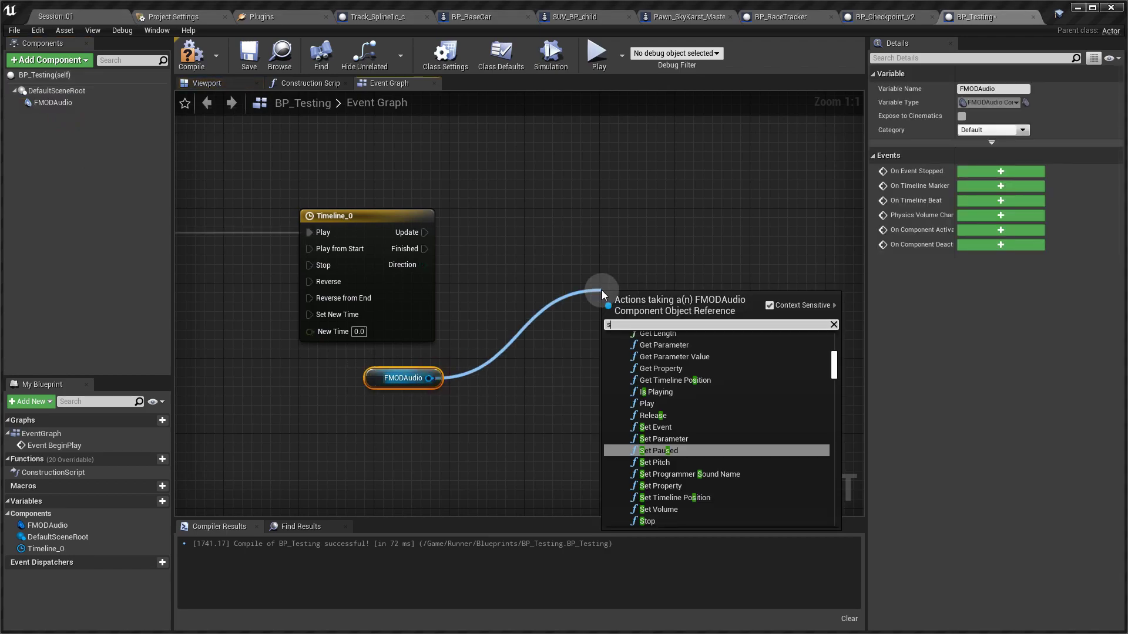
text(set parameter)
key(Return)
- Name the Set Parameter parameter Video and wire the timeline's Update output into it
drag(600, 298, 572, 214)
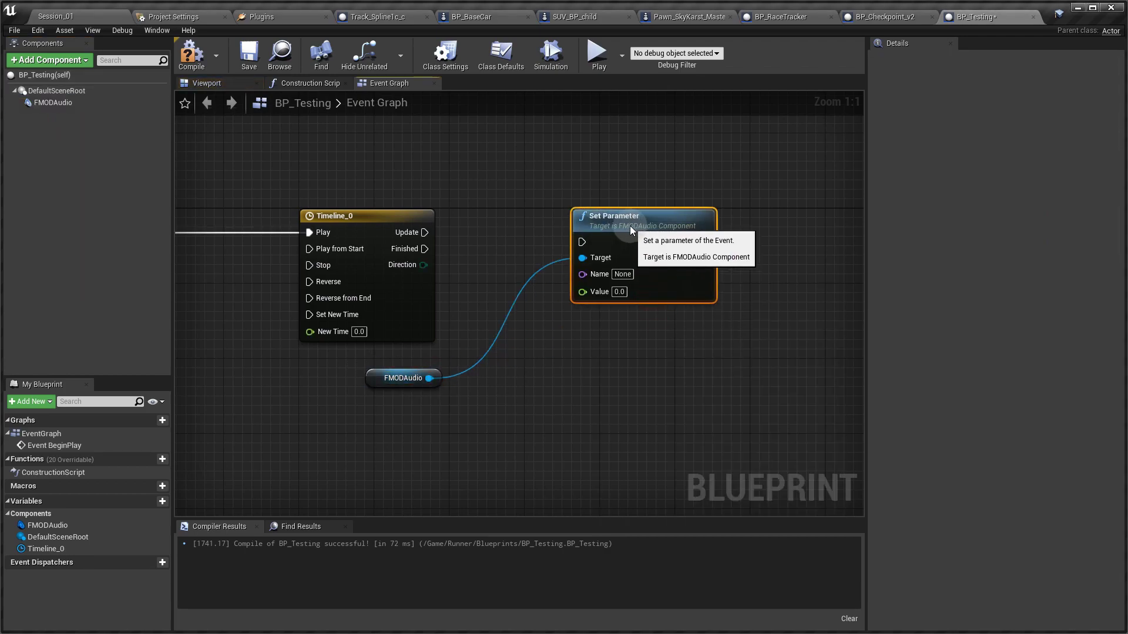
click(623, 274)
text(Video)
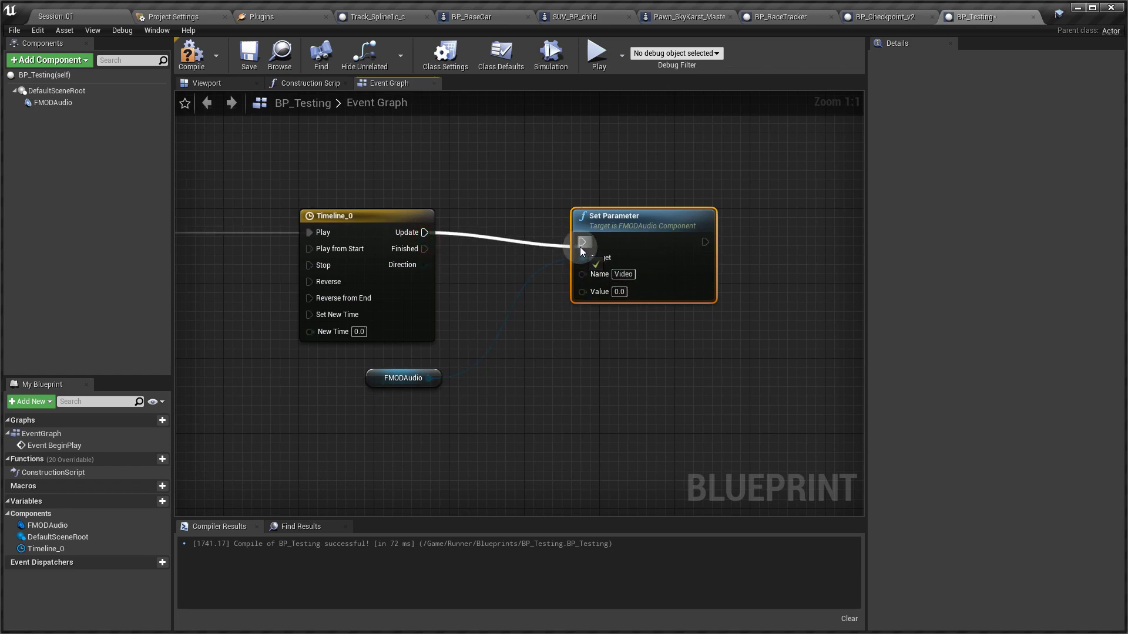
drag(423, 233, 582, 242)
key(q)
click(569, 323)
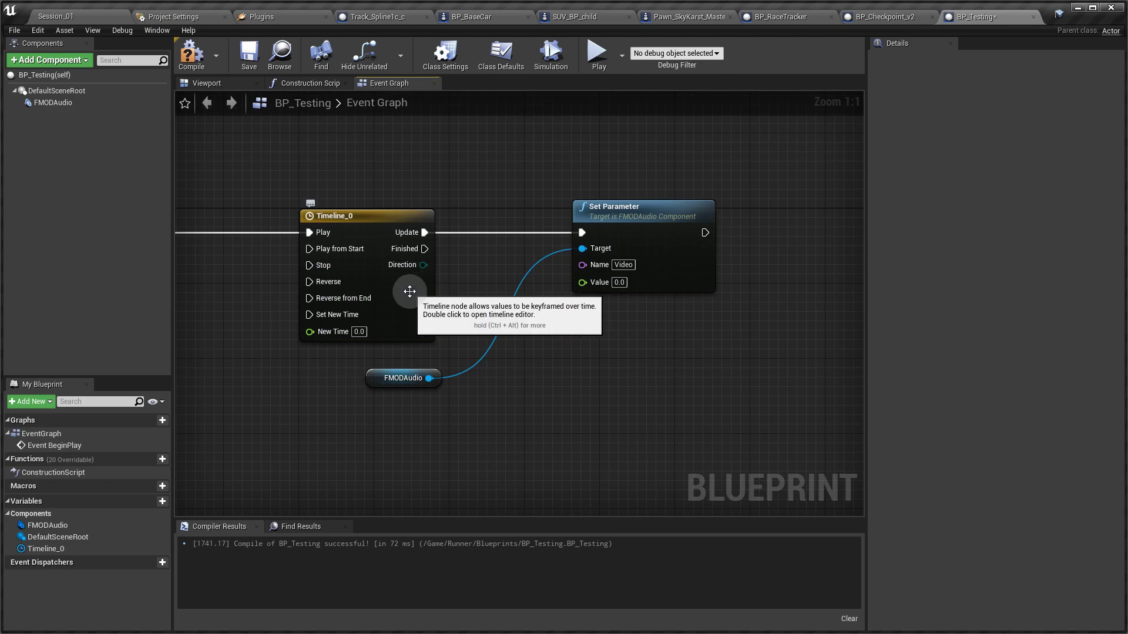
- Make Timeline_0 loop with a 40-second length and add a float track
double_click(410, 292)
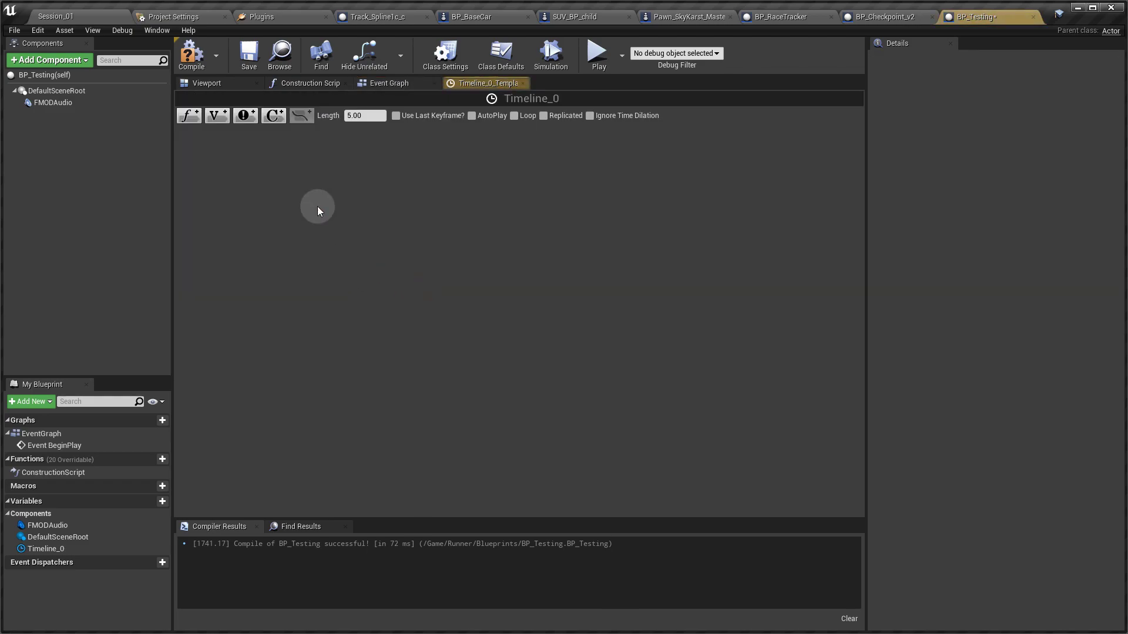
click(515, 117)
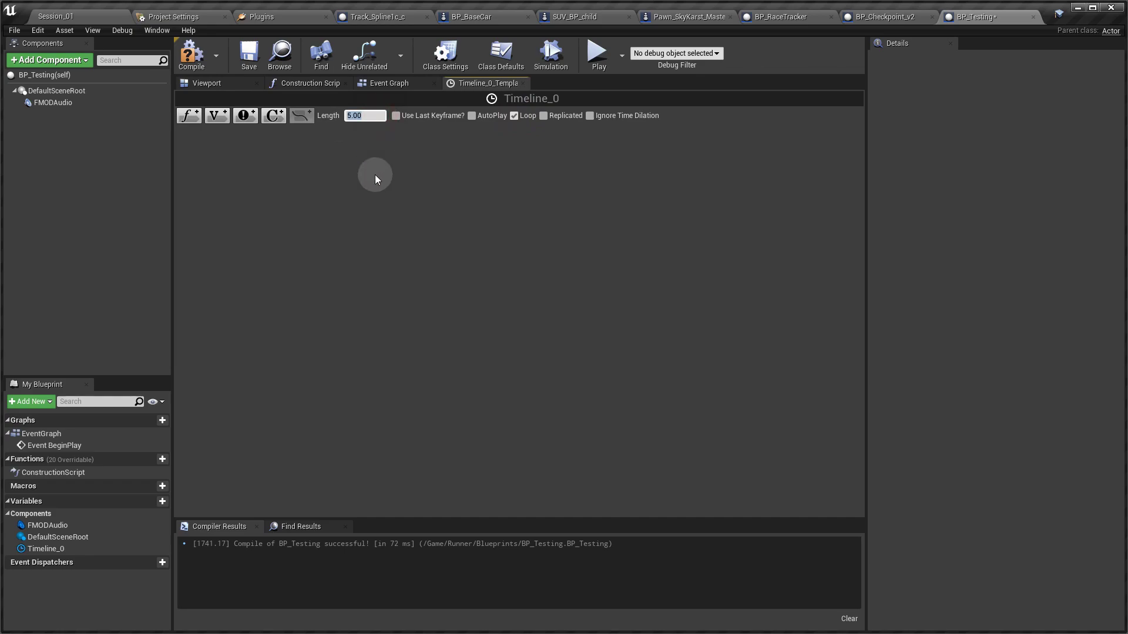
text(40)
key(Return)
click(192, 119)
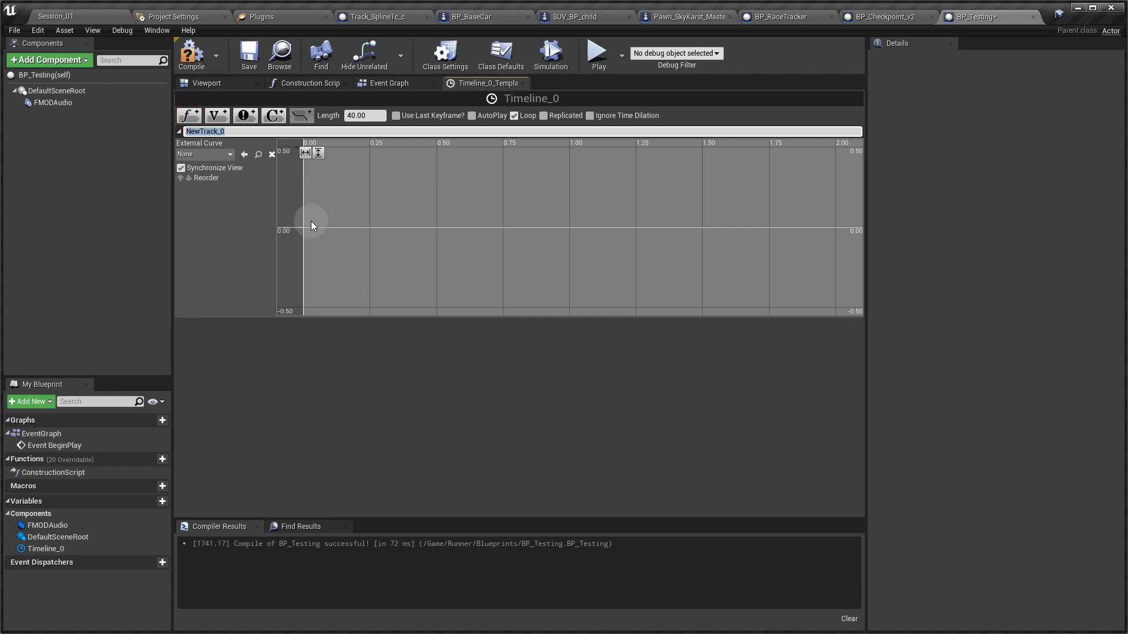
- Key the float curve at 0, 20 (value 1) and 40 seconds
right_click(318, 226)
click(337, 240)
right_click(369, 229)
click(414, 244)
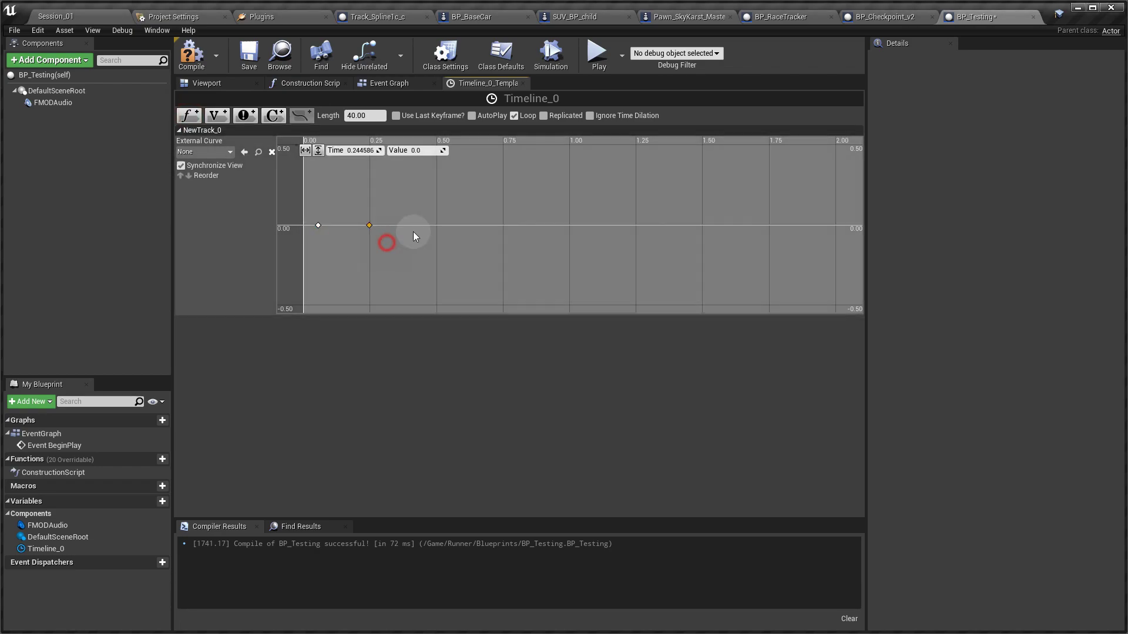
right_click(420, 227)
click(432, 237)
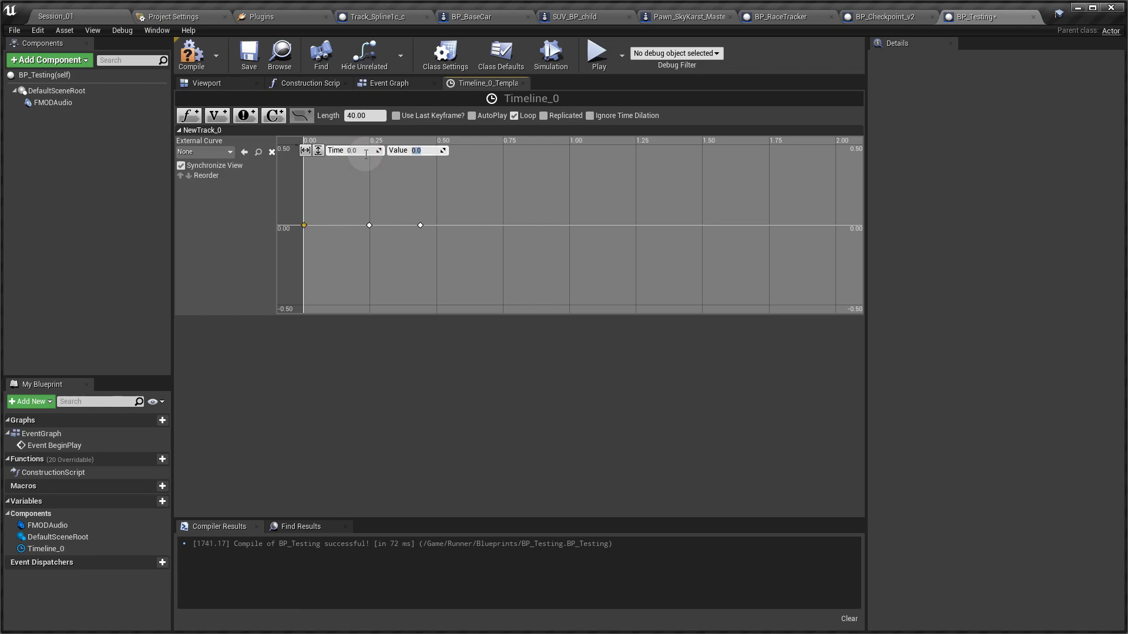
click(420, 226)
click(402, 206)
click(369, 156)
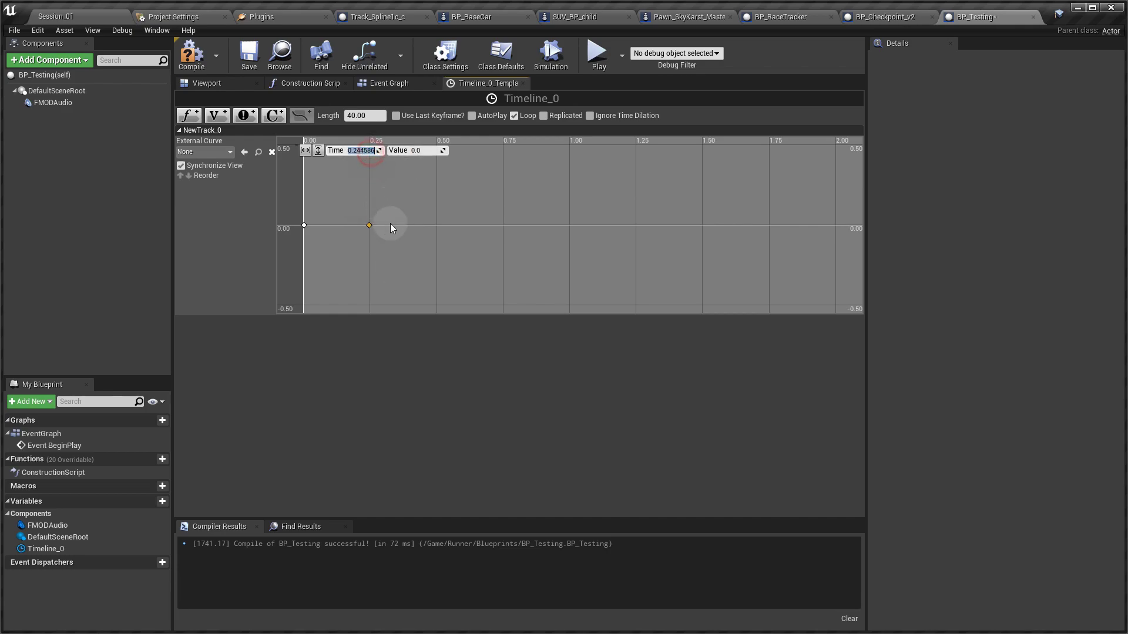
text(20)
key(Return)
text(1)
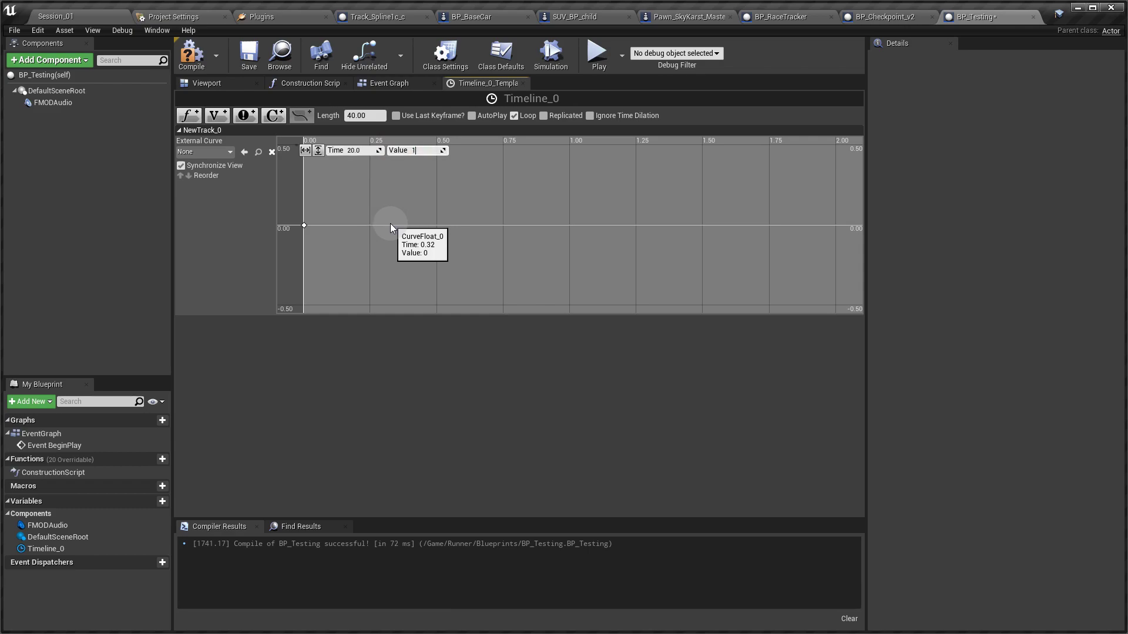
- Give all curve keys Auto interpolation and feed New Track 0 into the Video value
click(355, 174)
click(318, 151)
click(305, 150)
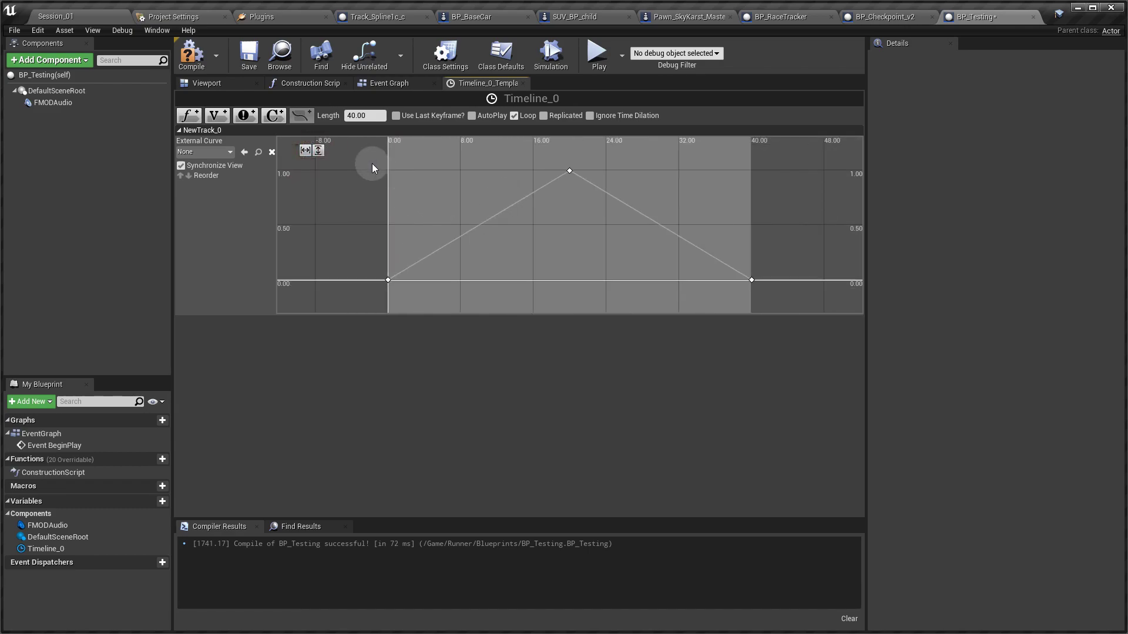
key(ctrl+a)
key(f)
right_click(751, 280)
click(769, 295)
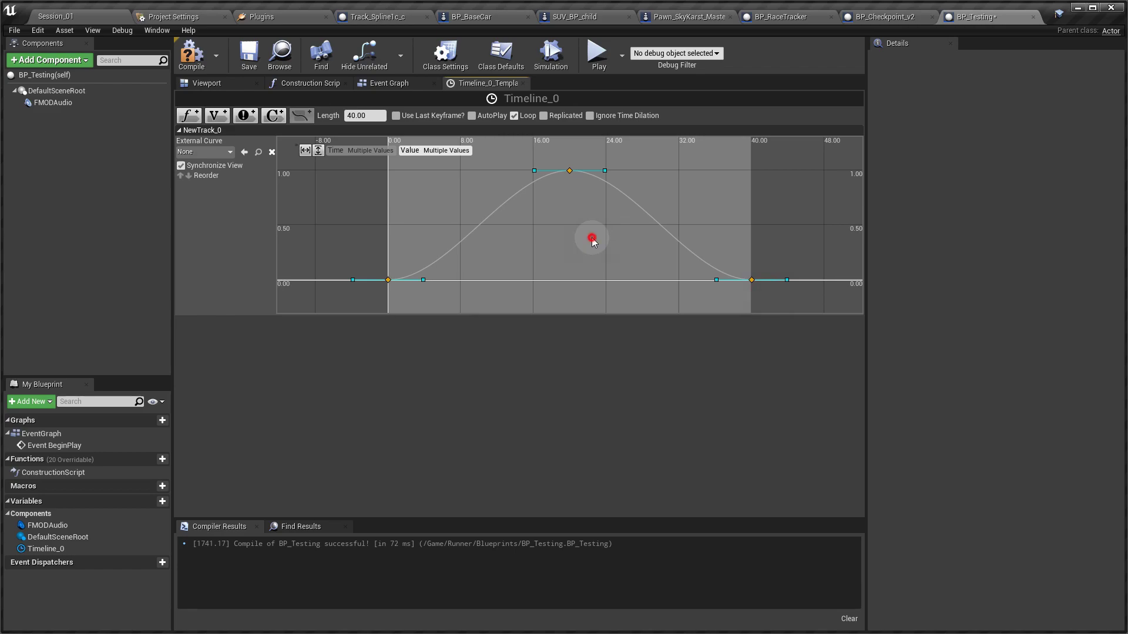
click(591, 239)
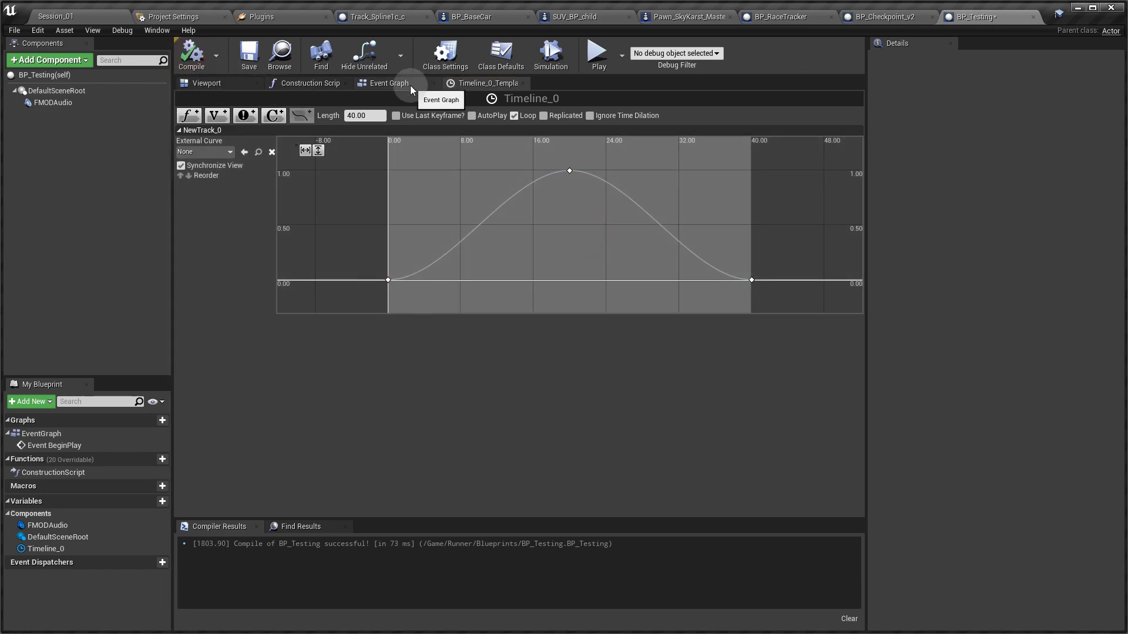
click(388, 83)
drag(435, 280, 582, 283)
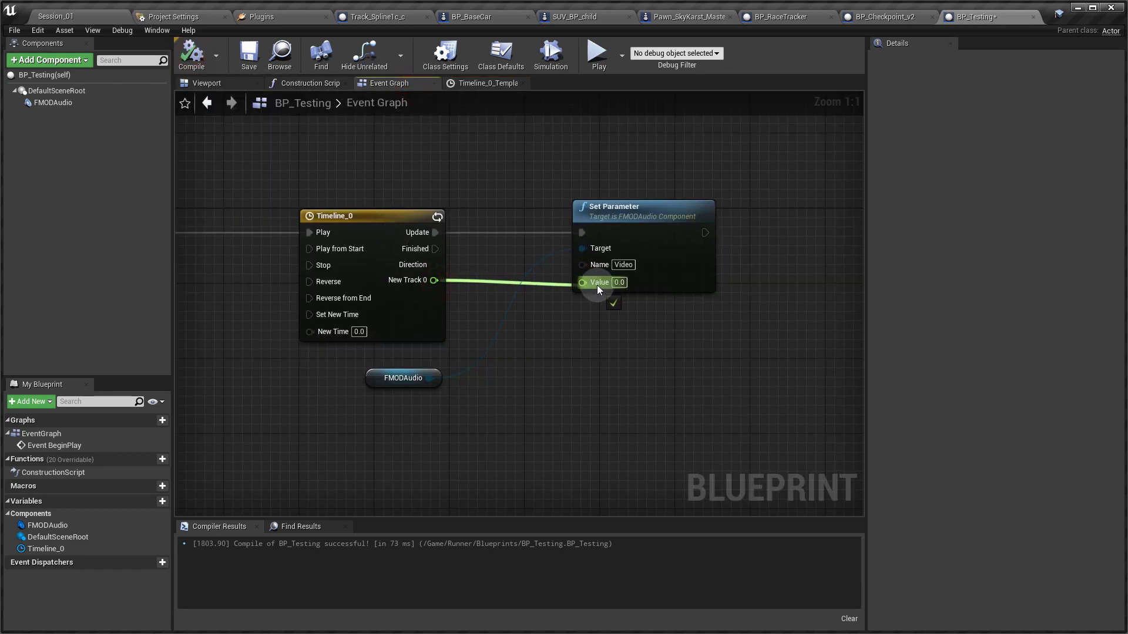
- Compile BP_Testing and place it in Session_01 beside the cars, raised above the track
click(190, 54)
click(84, 18)
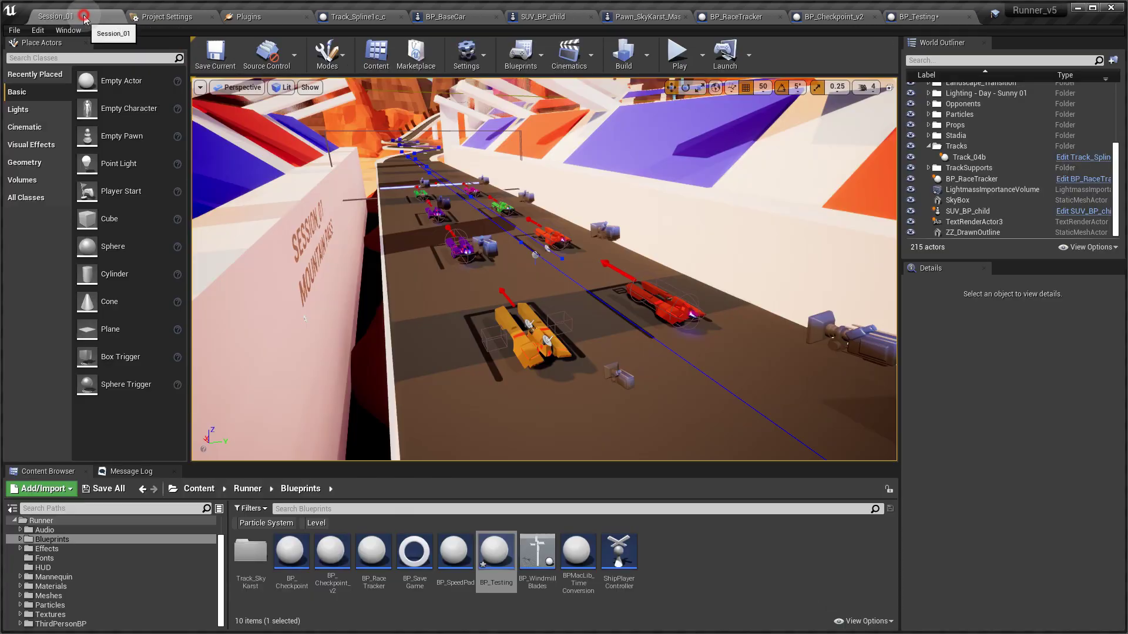
click(617, 347)
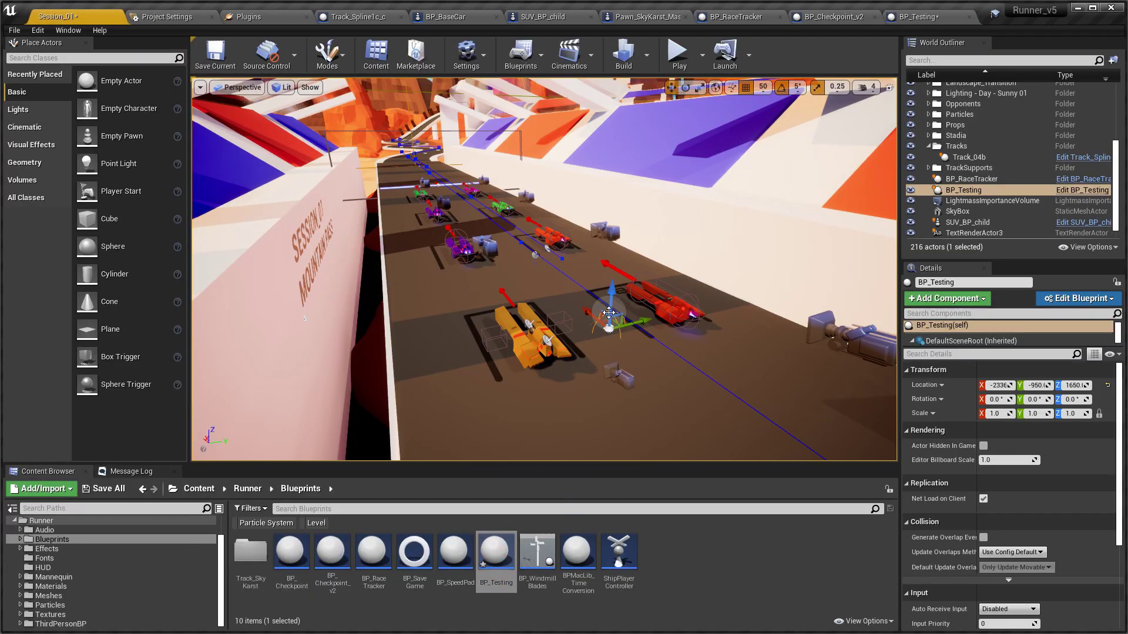
drag(614, 304, 613, 264)
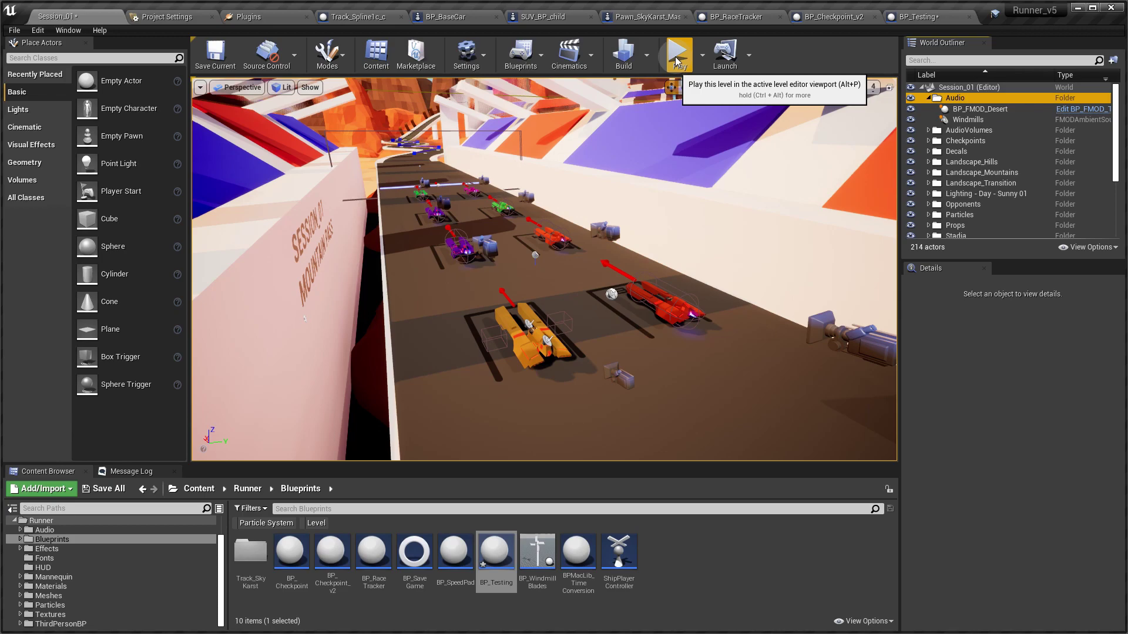
click(678, 58)
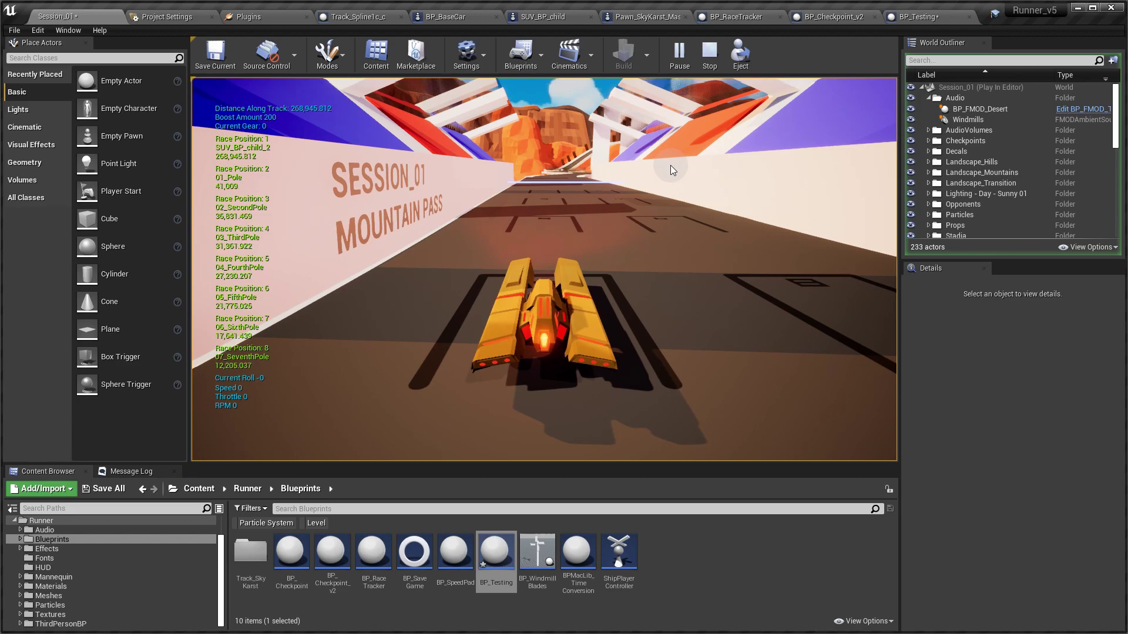
click(709, 58)
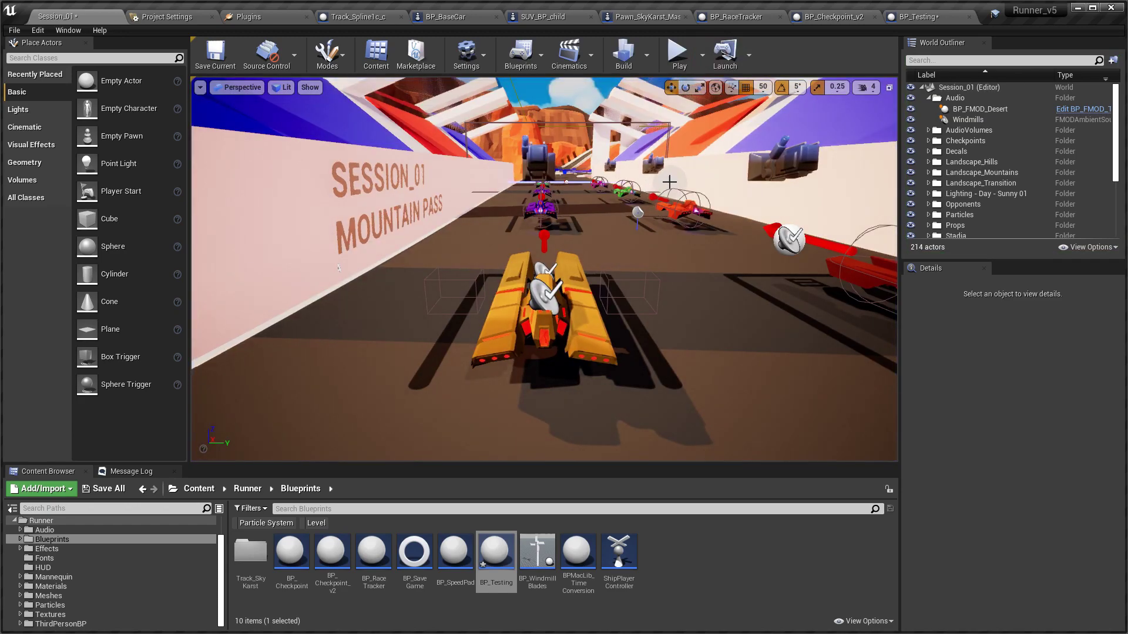